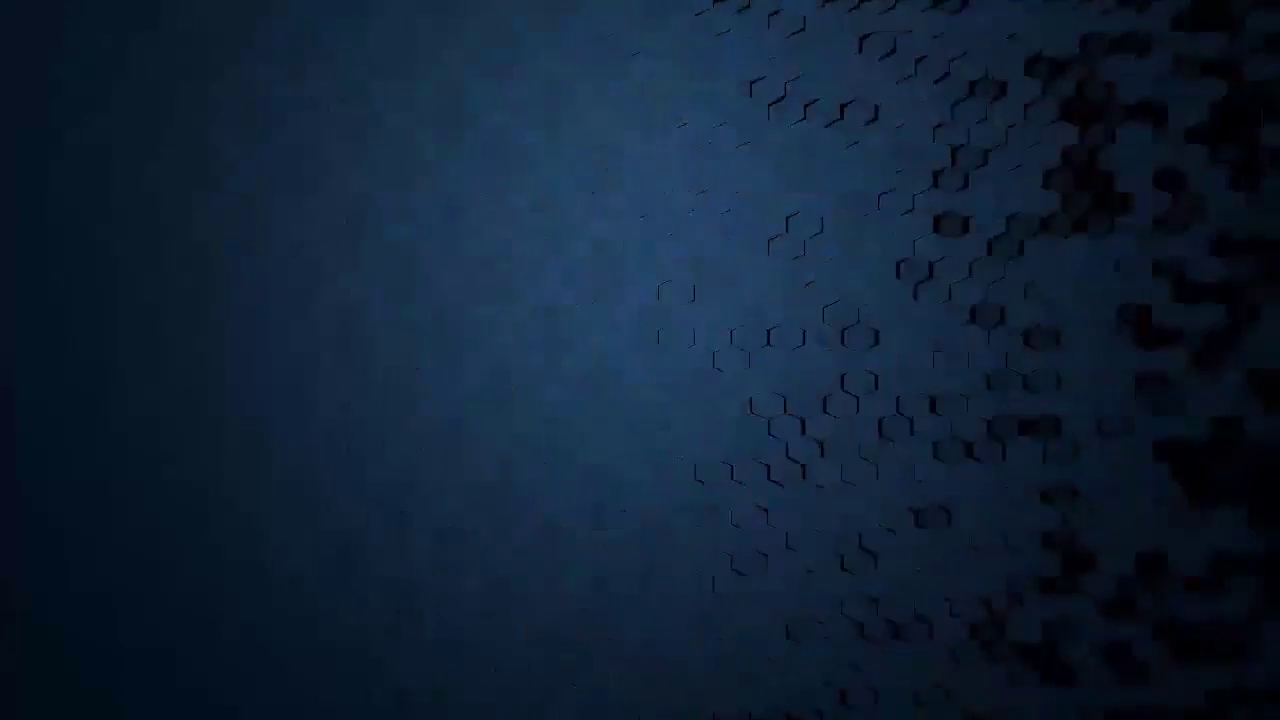
# Scroll up in SimpleDatasheet.xlsx so the Student Marks Sheet title in row 1 shows.
pyautogui.scroll(1, 468, 490)
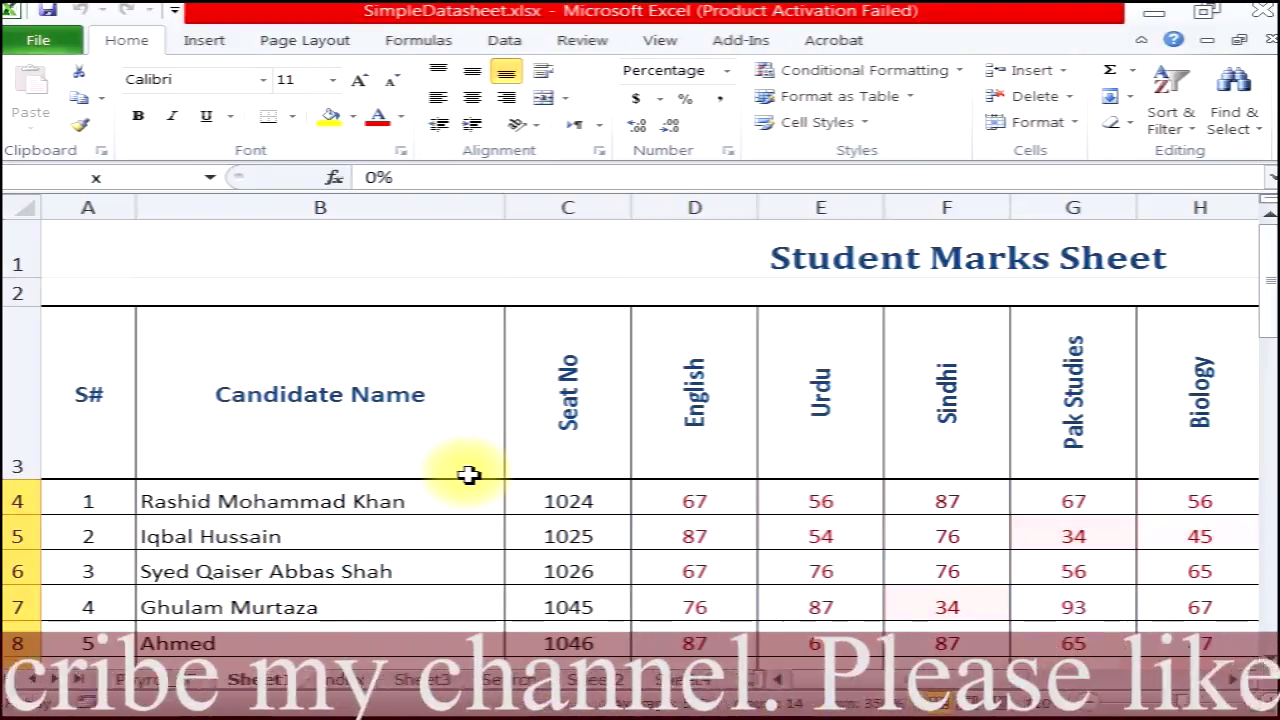
# Select row 4 and several of its cells, ending on the first candidate's name in B4.
pyautogui.click(1066, 124)
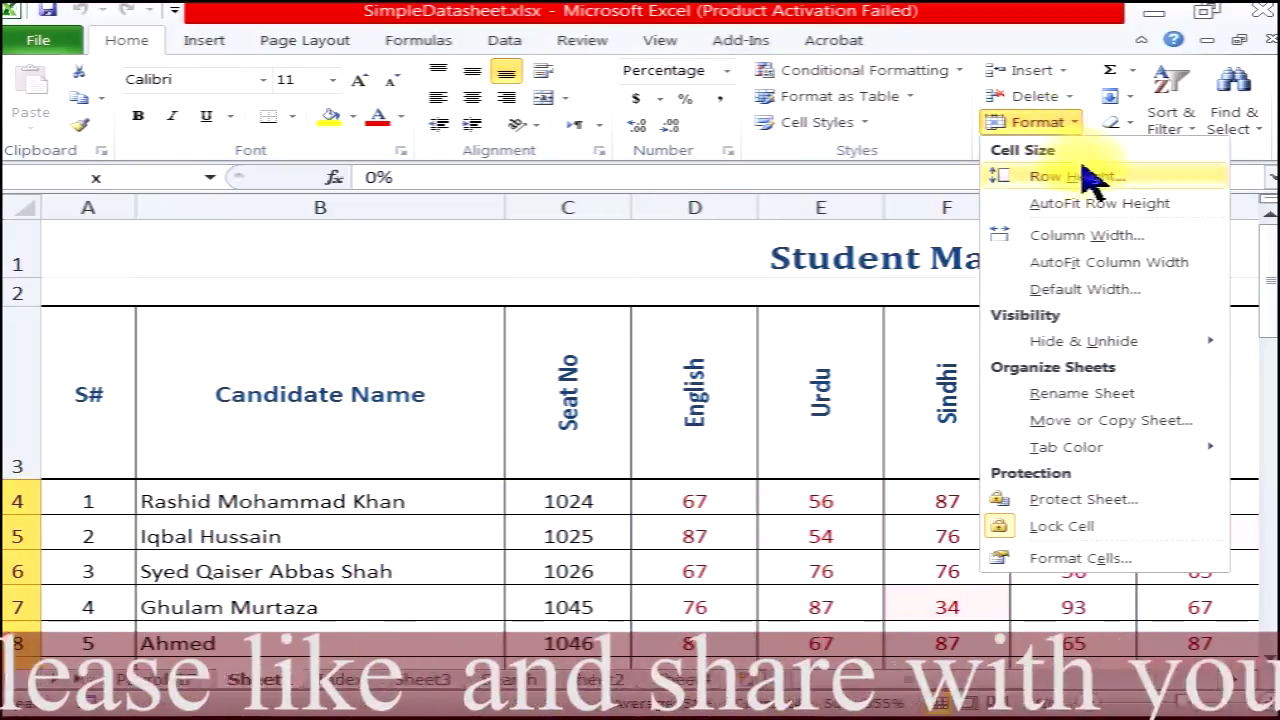
pyautogui.click(294, 489)
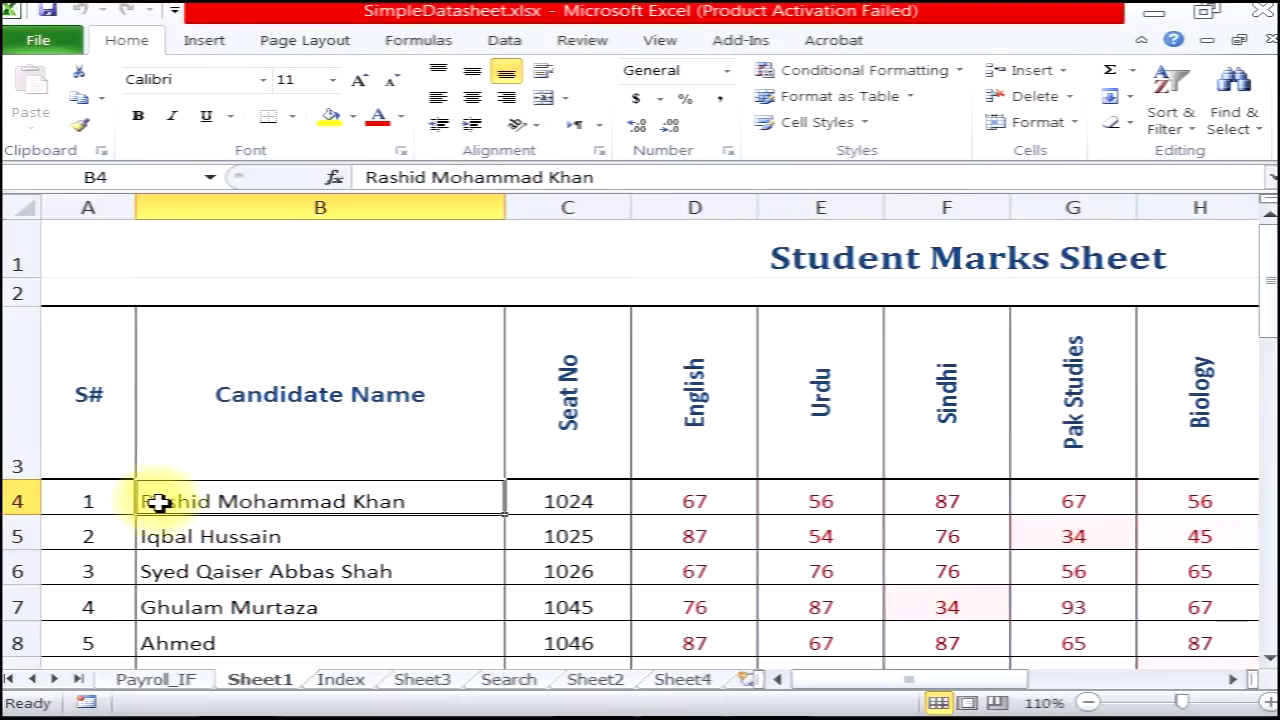
pyautogui.click(15, 503)
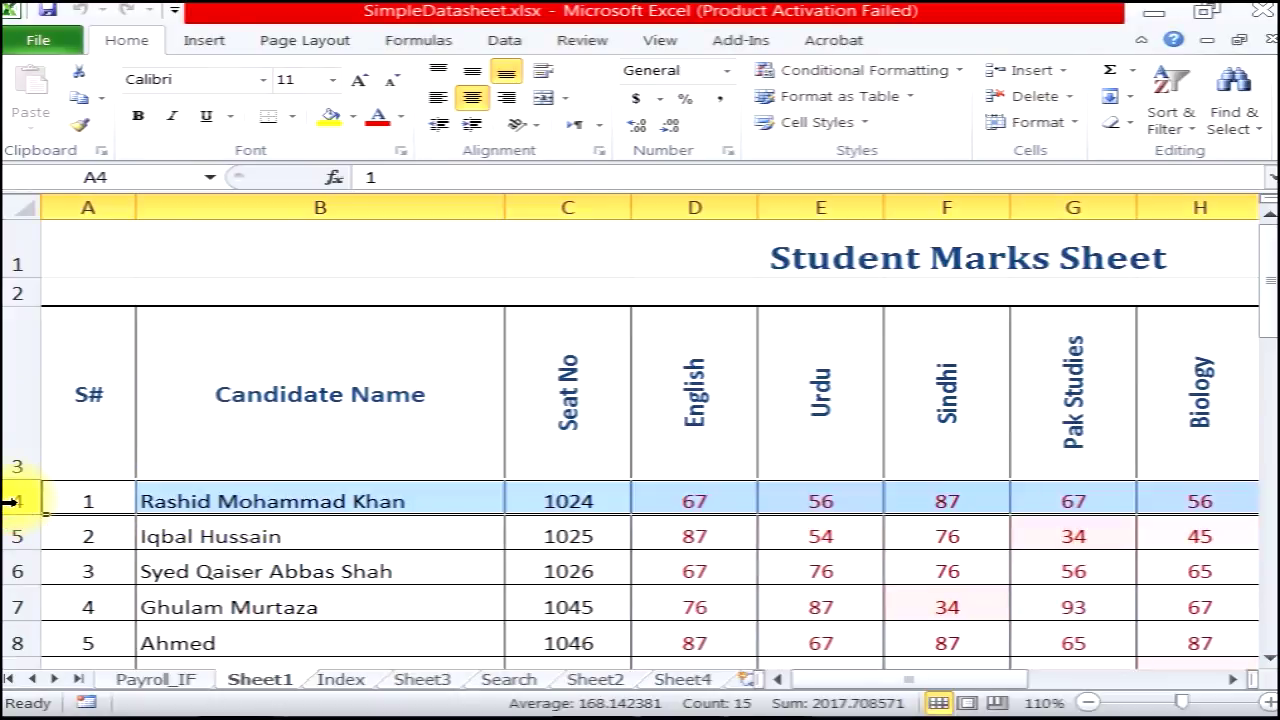
pyautogui.click(215, 501)
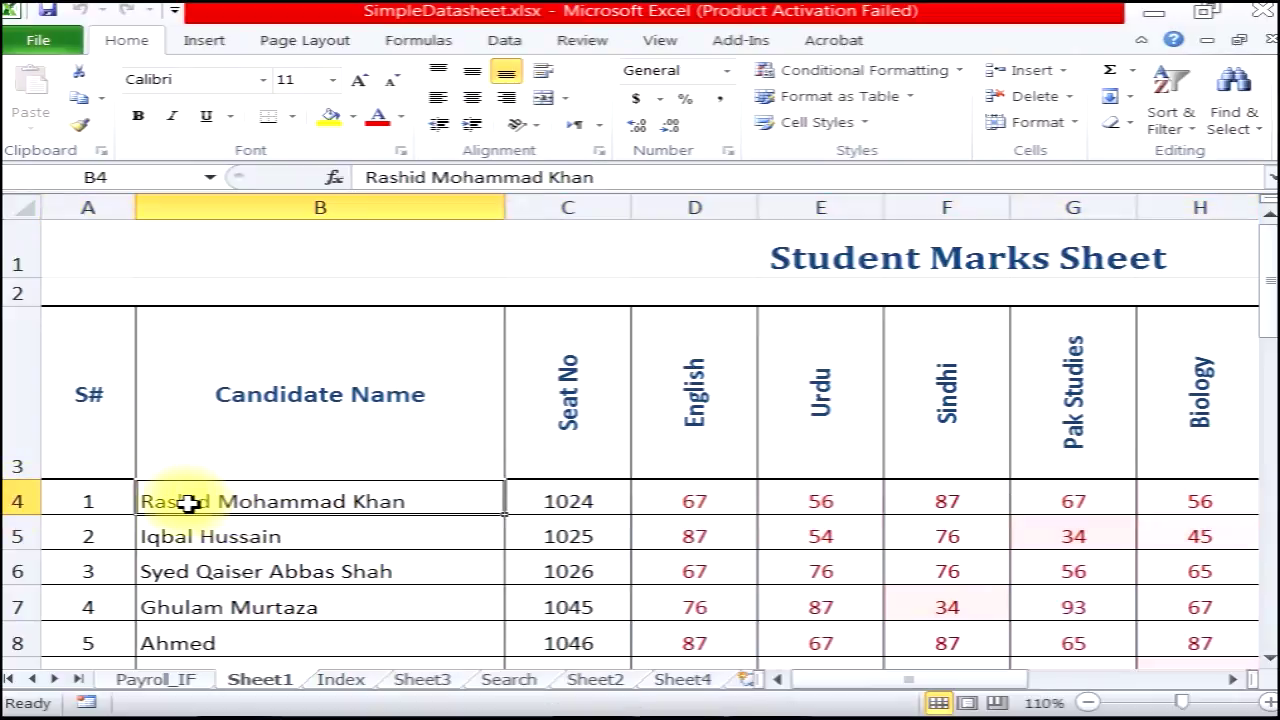
pyautogui.click(18, 501)
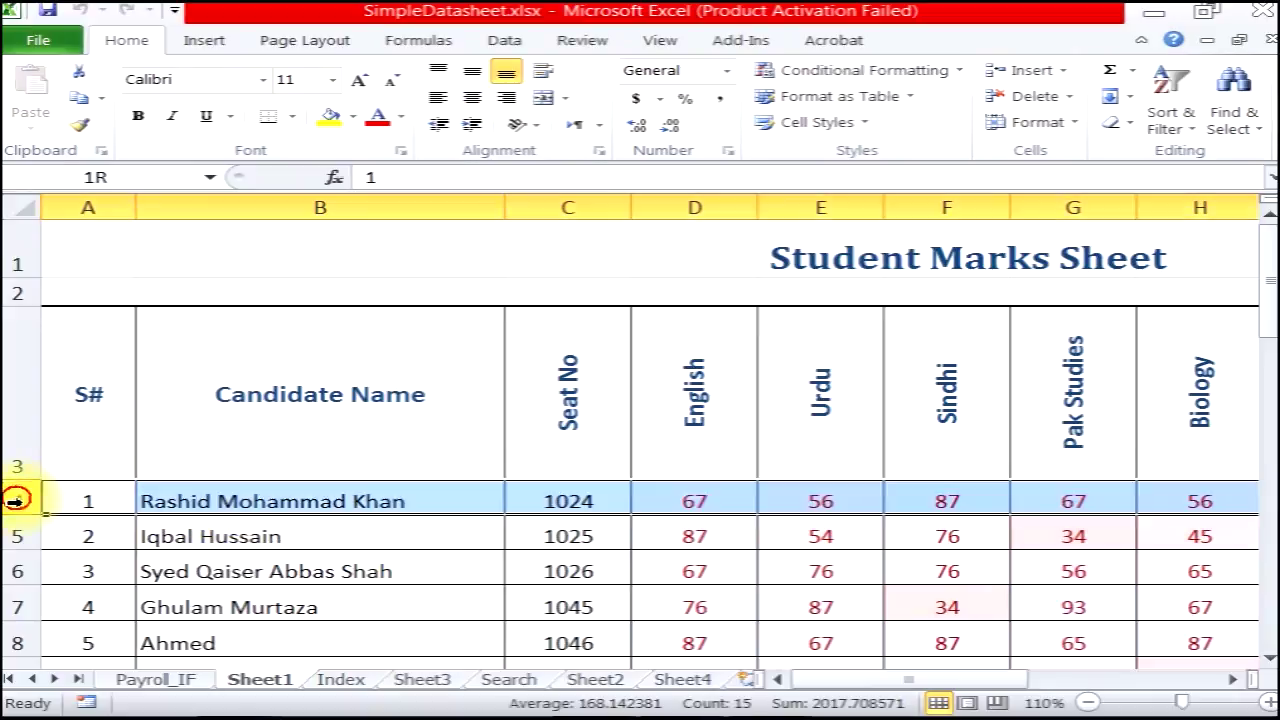
pyautogui.click(171, 502)
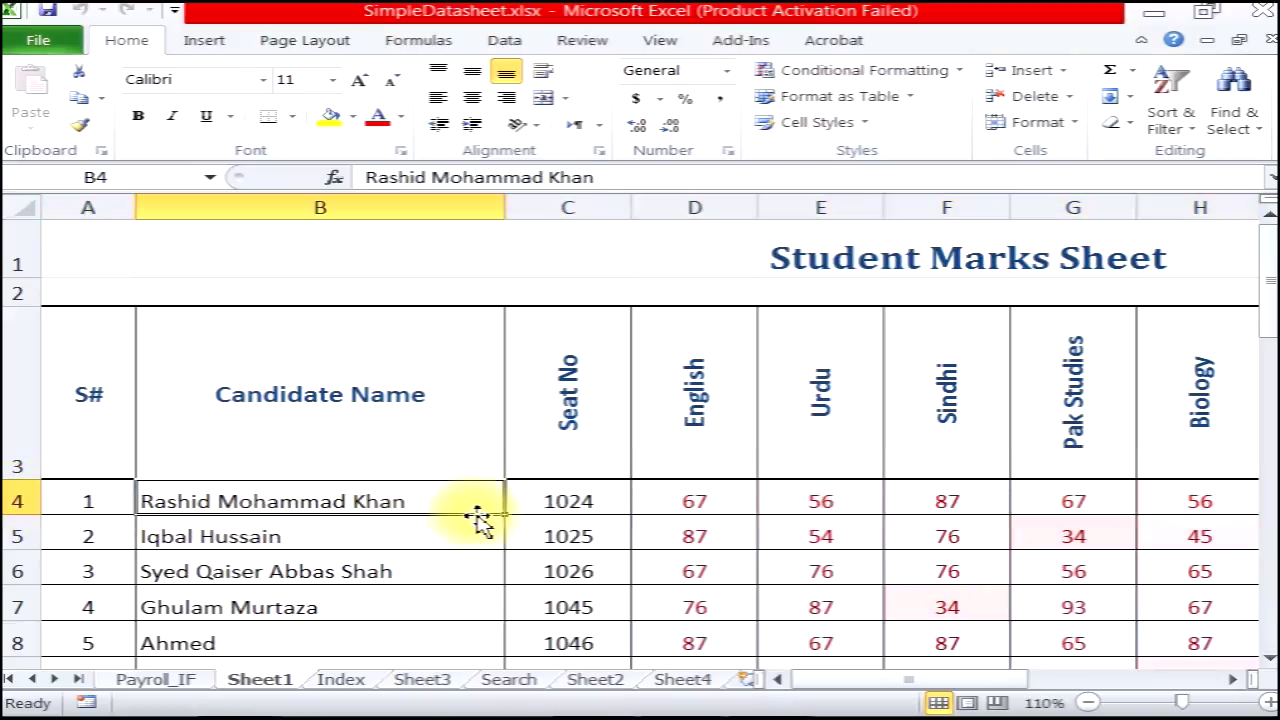
pyautogui.click(615, 512)
pyautogui.click(740, 510)
pyautogui.click(894, 503)
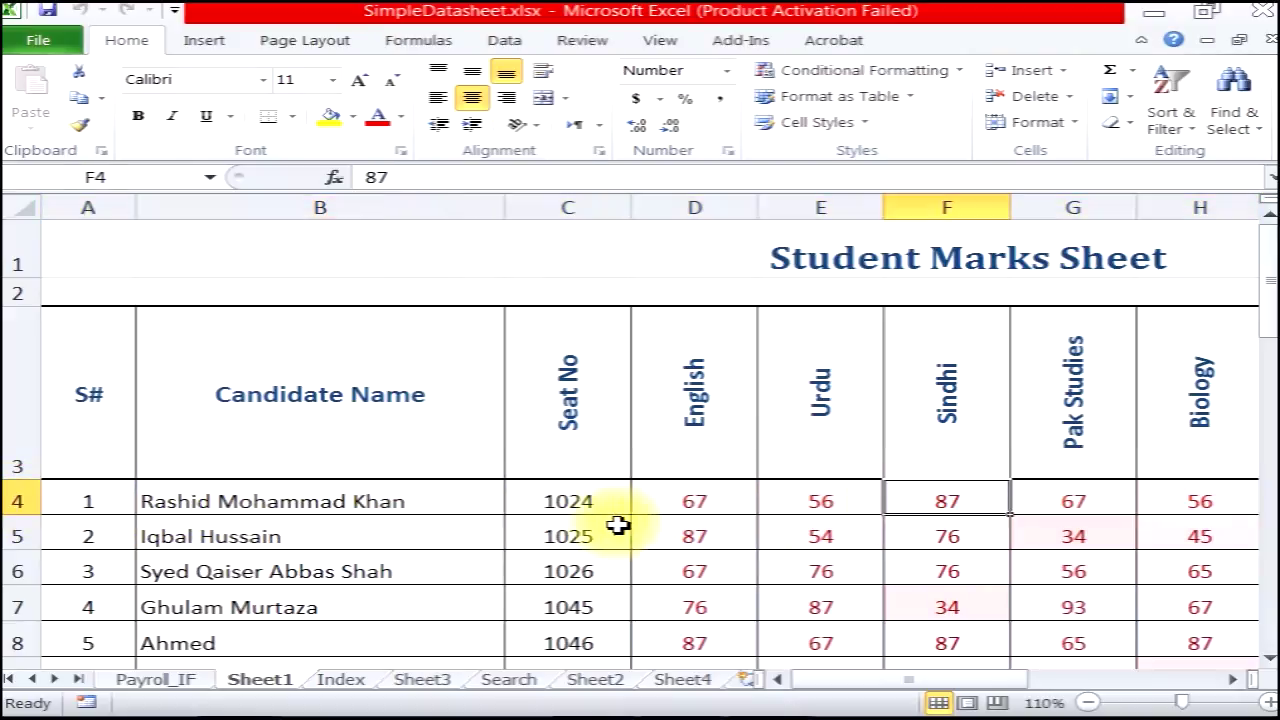
pyautogui.click(383, 512)
# Check that row 4's height is 19.5 and cancel without changing it.
pyautogui.click(1030, 122)
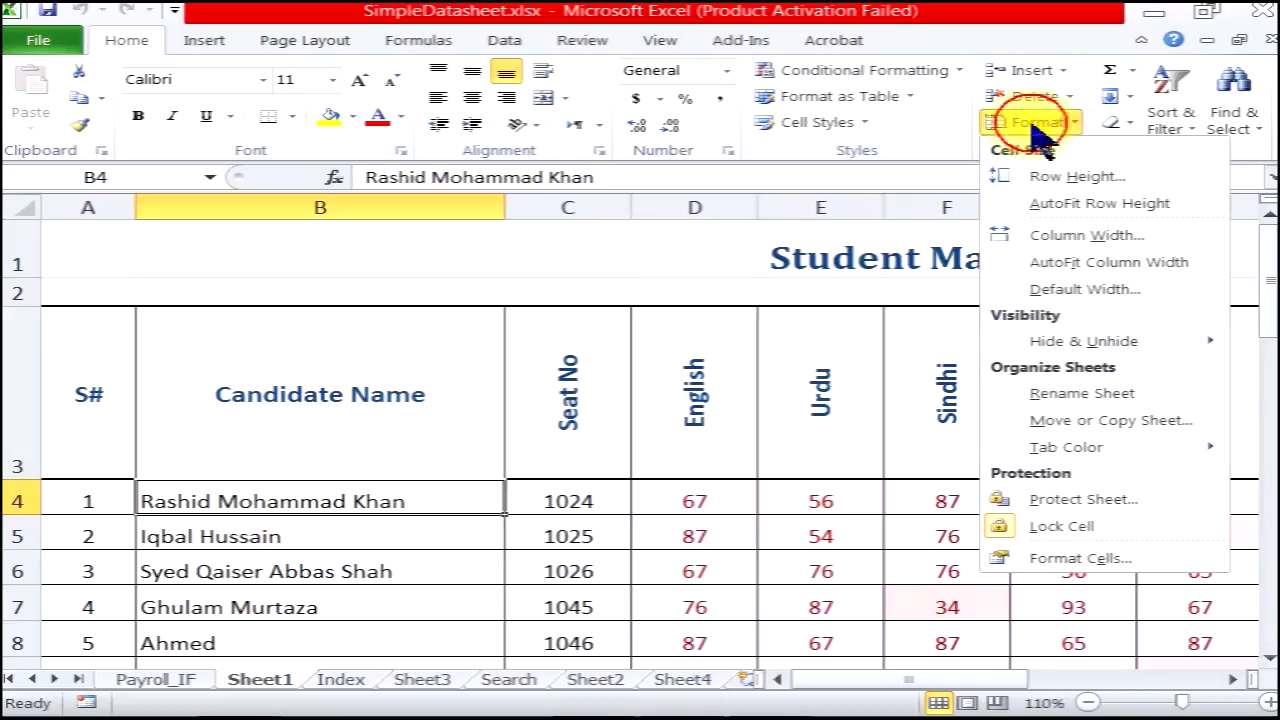
pyautogui.click(1057, 176)
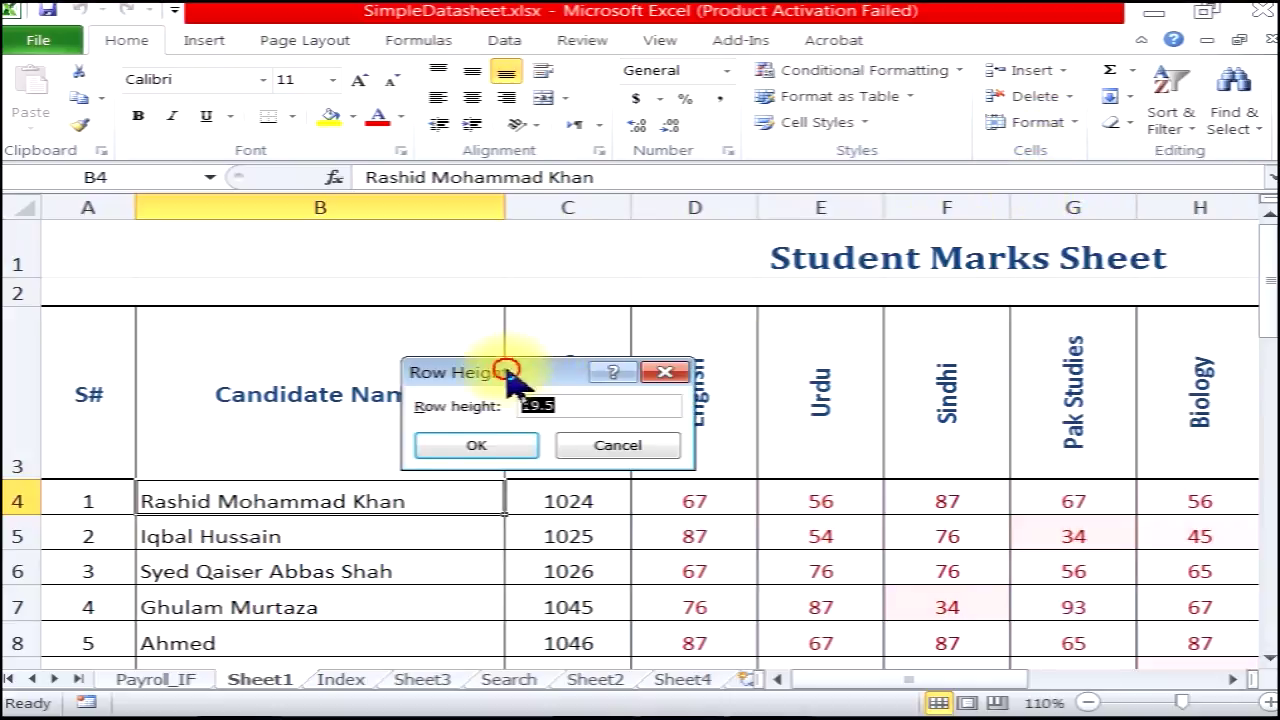
pyautogui.moveTo(506, 368); pyautogui.dragTo(526, 384)
pyautogui.click(648, 428)
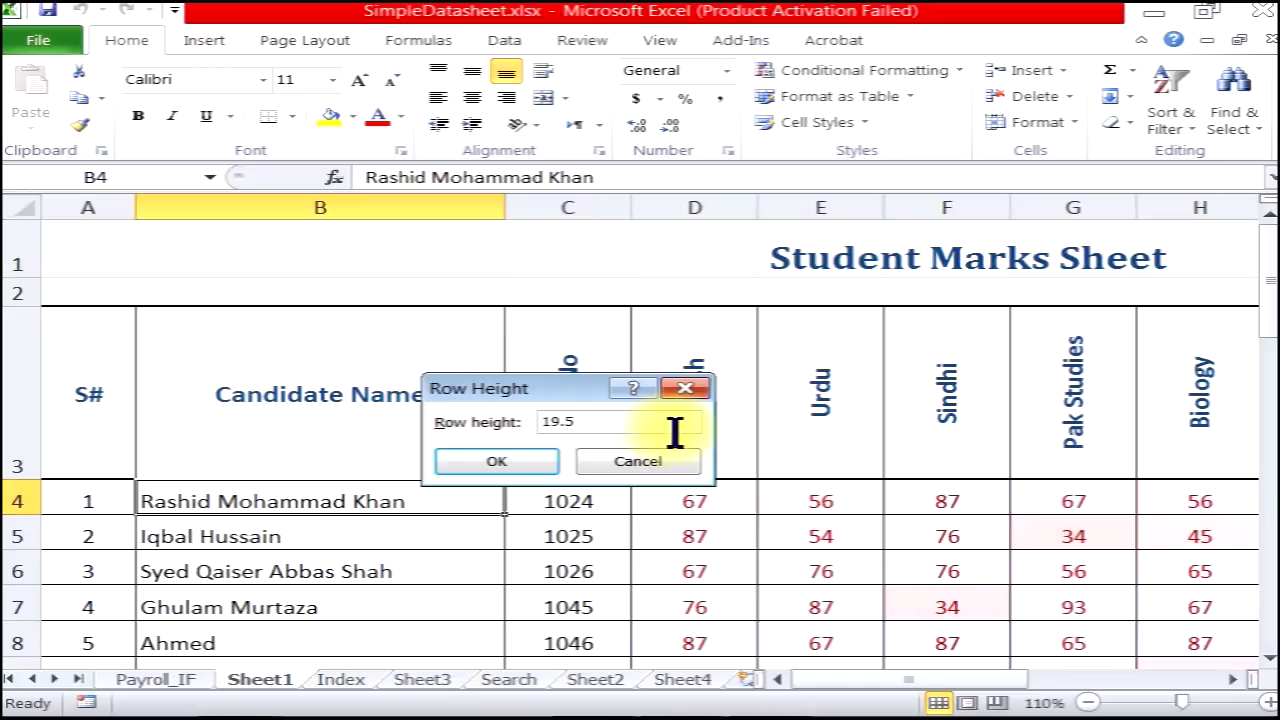
pyautogui.click(660, 462)
# Insert a new blank worksheet, Sheet9, and select cell A4.
pyautogui.click(1065, 71)
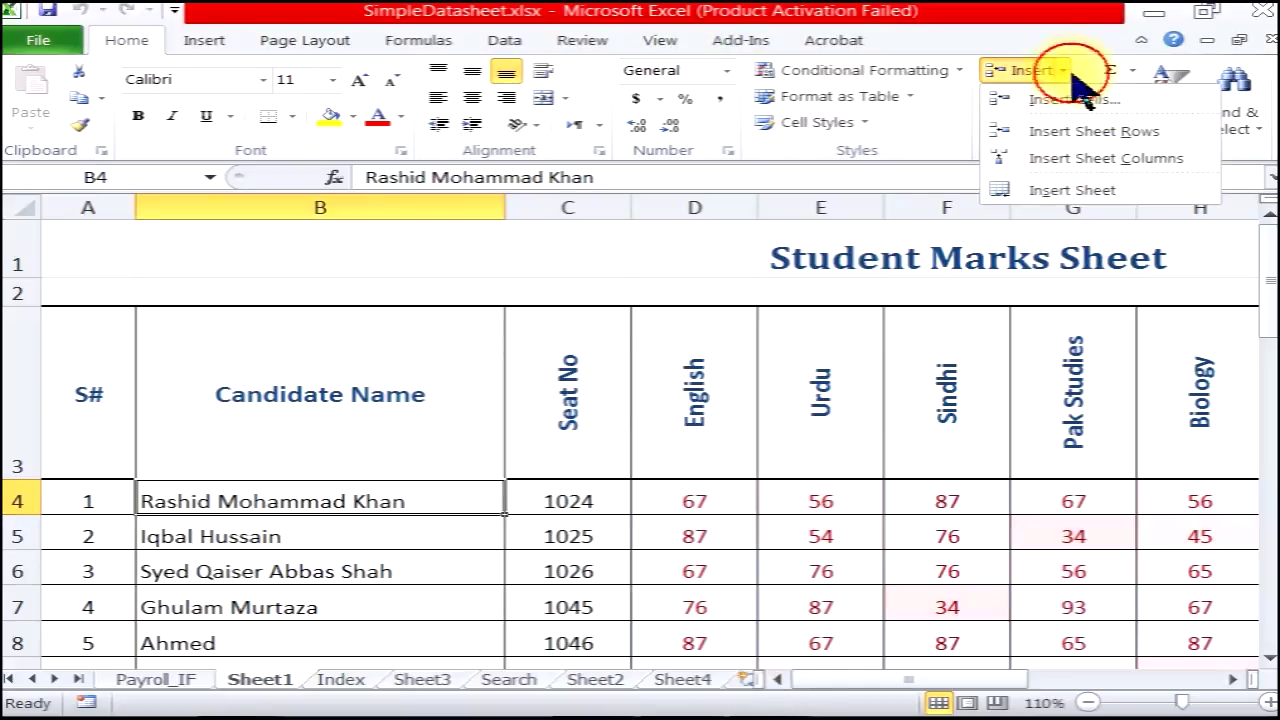
pyautogui.click(1095, 192)
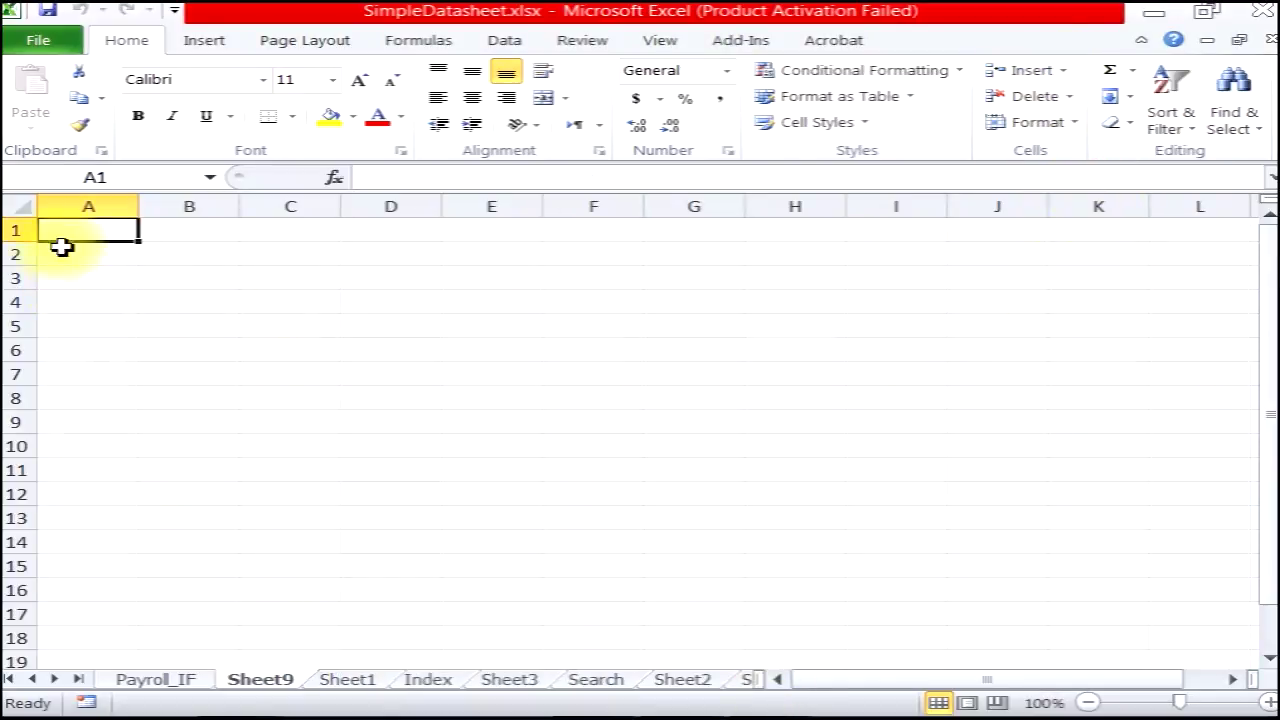
pyautogui.moveTo(69, 298); pyautogui.dragTo(114, 300)
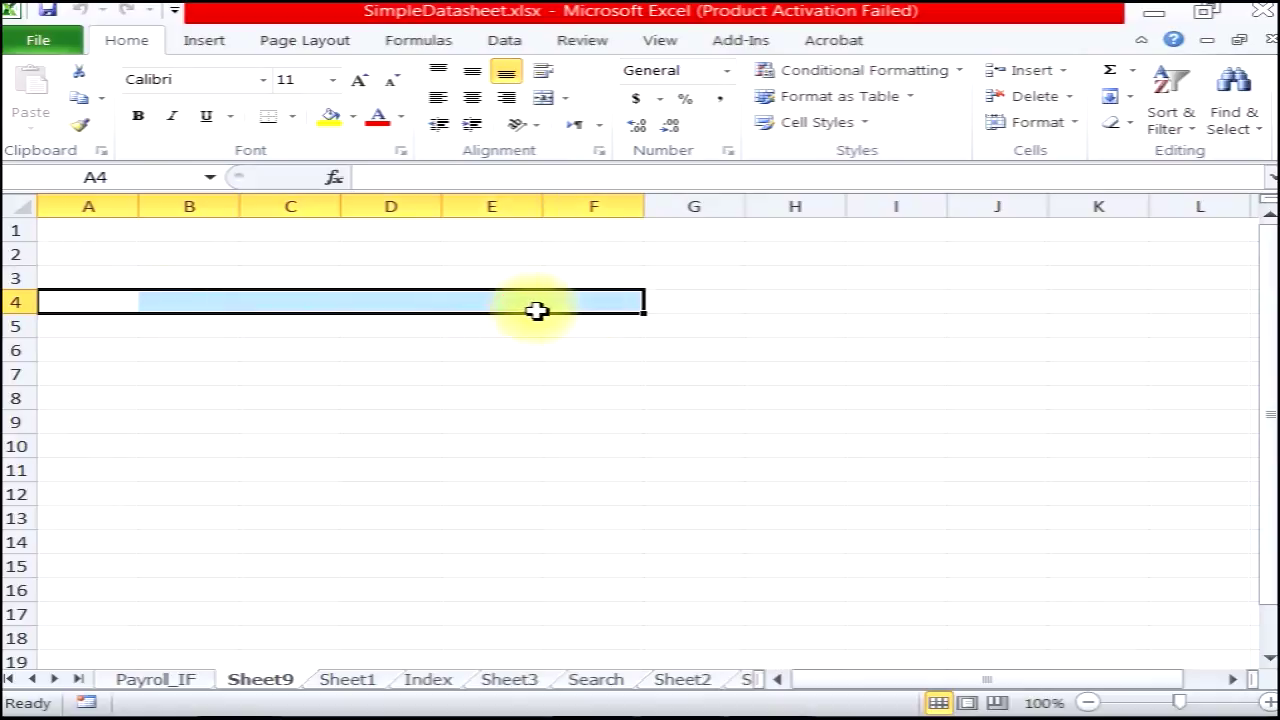
# Replace row 4's 14.4 height on Sheet9 with a noticeably taller row height.
pyautogui.click(1040, 122)
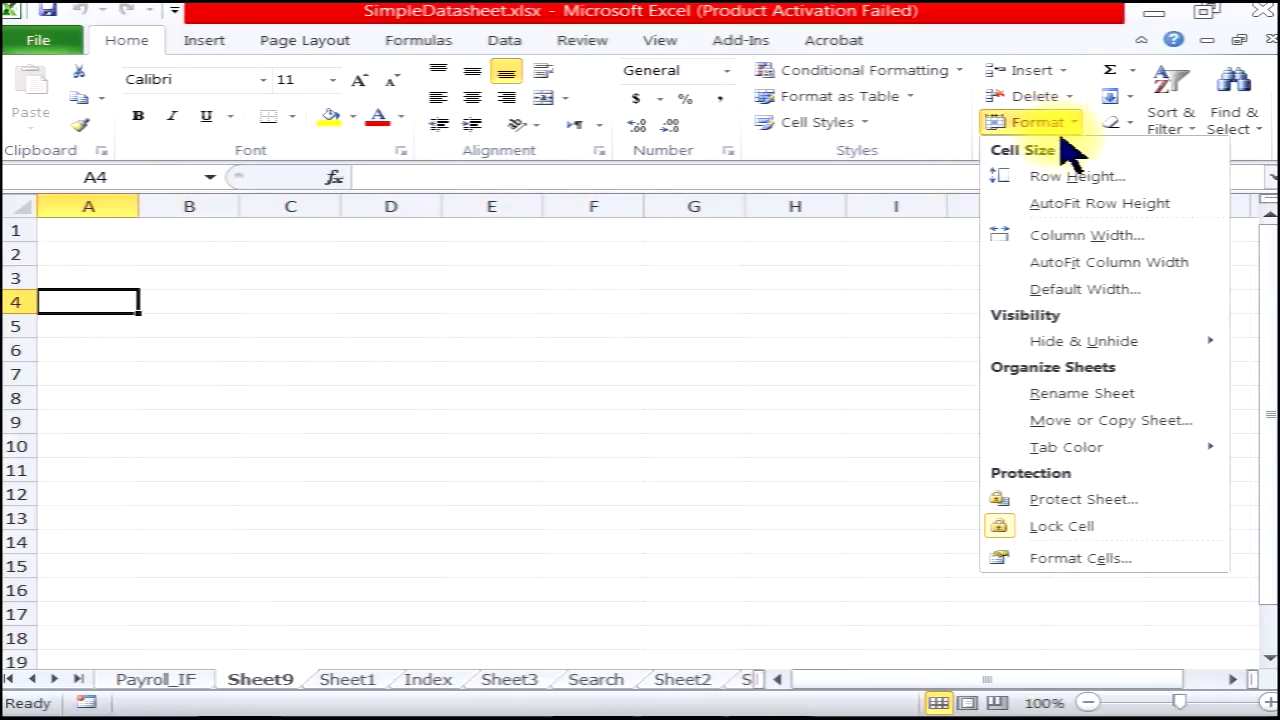
pyautogui.click(1080, 180)
pyautogui.click(678, 428)
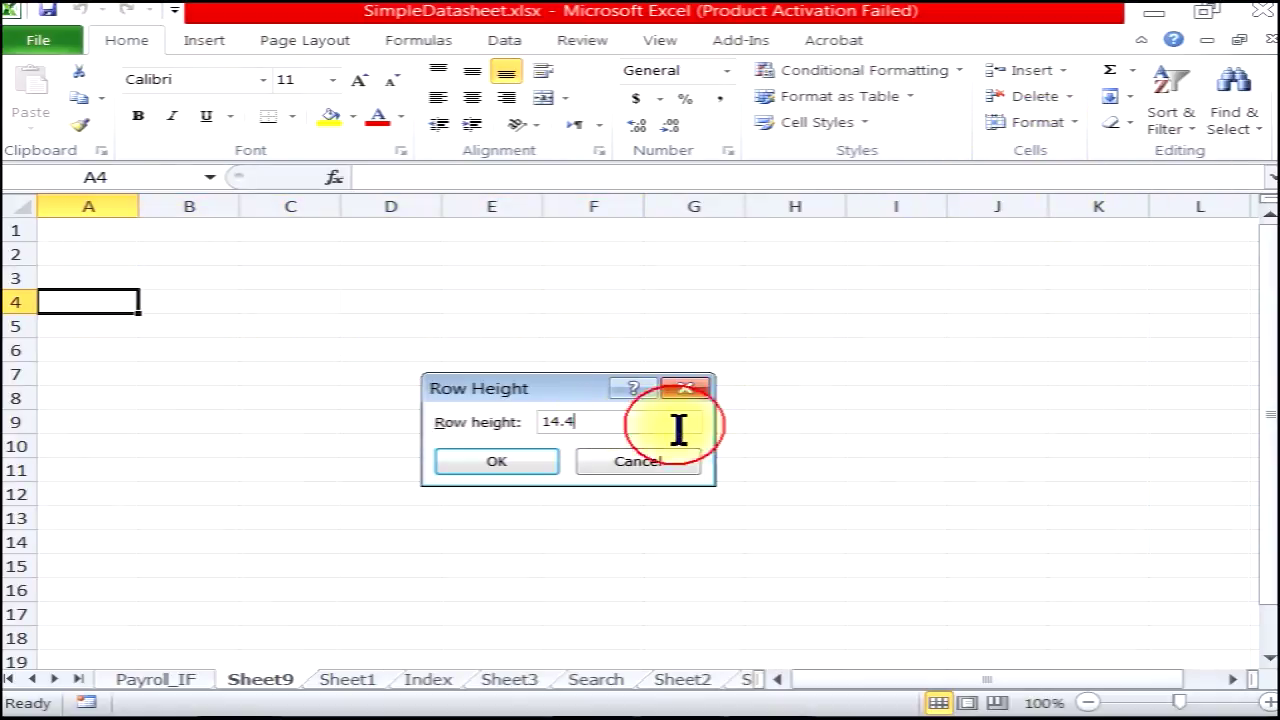
pyautogui.doubleClick(625, 420)
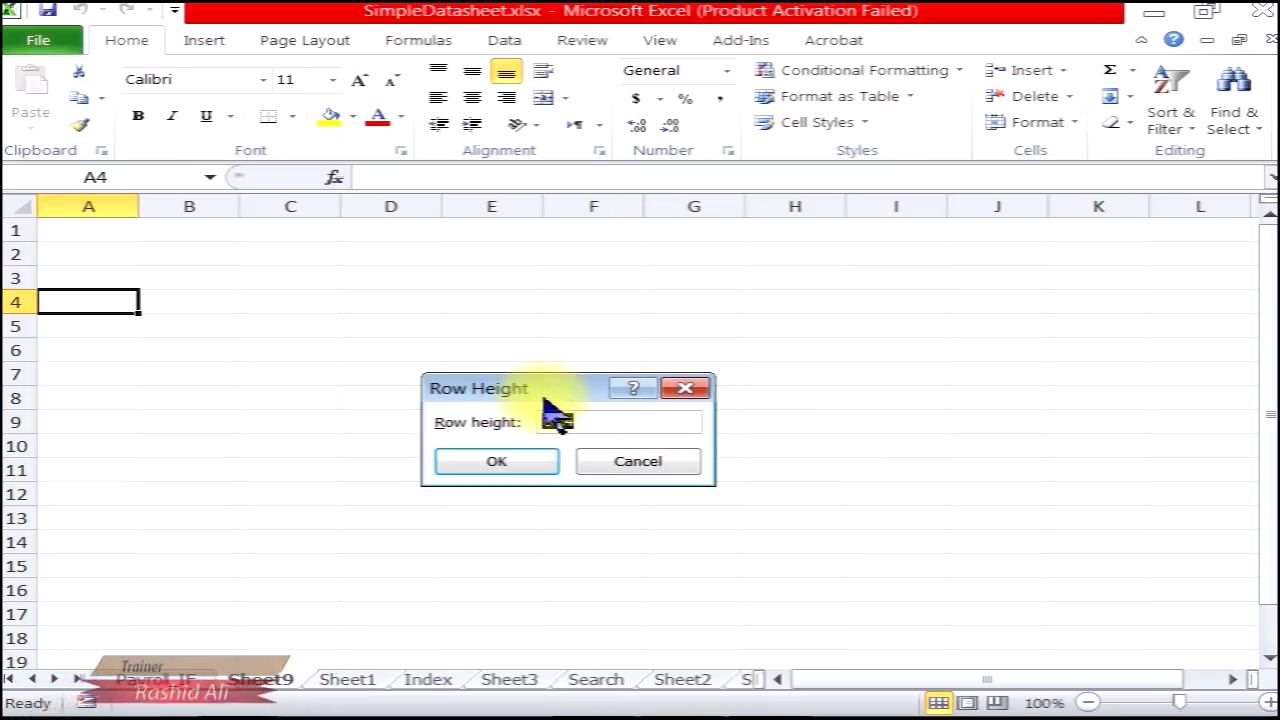
pyautogui.press('BackSpace')
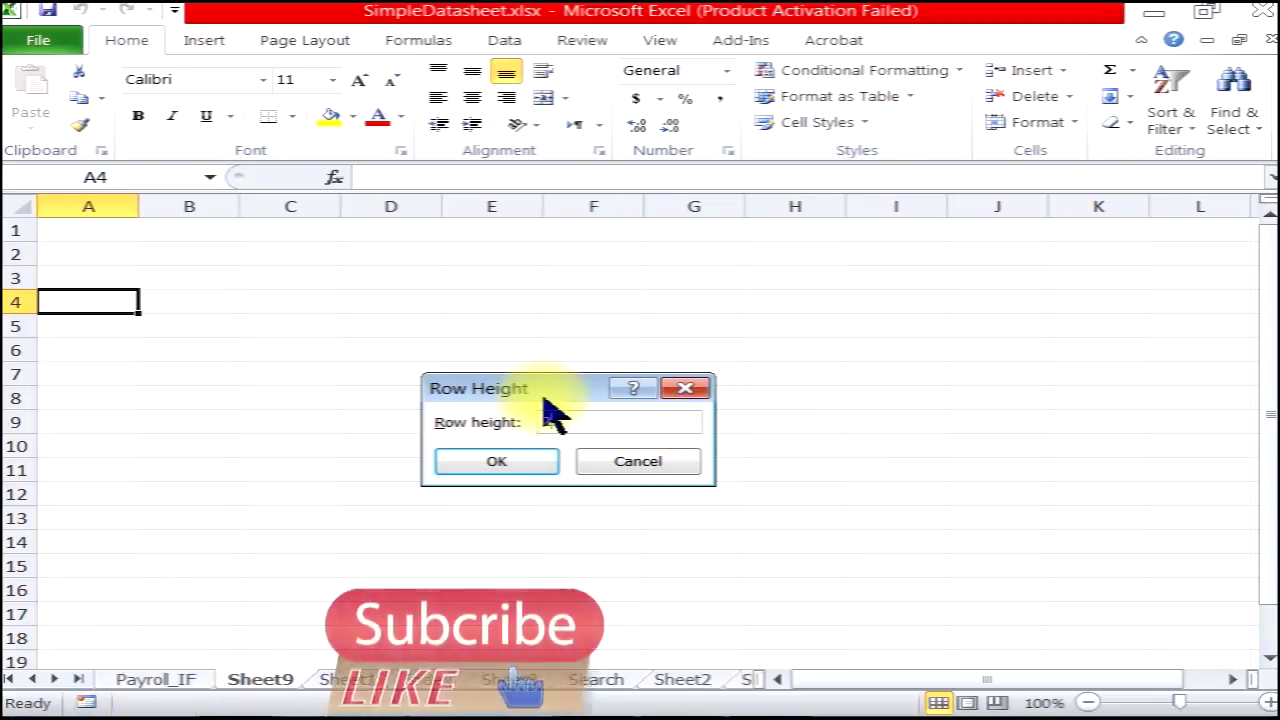
pyautogui.press('Return')
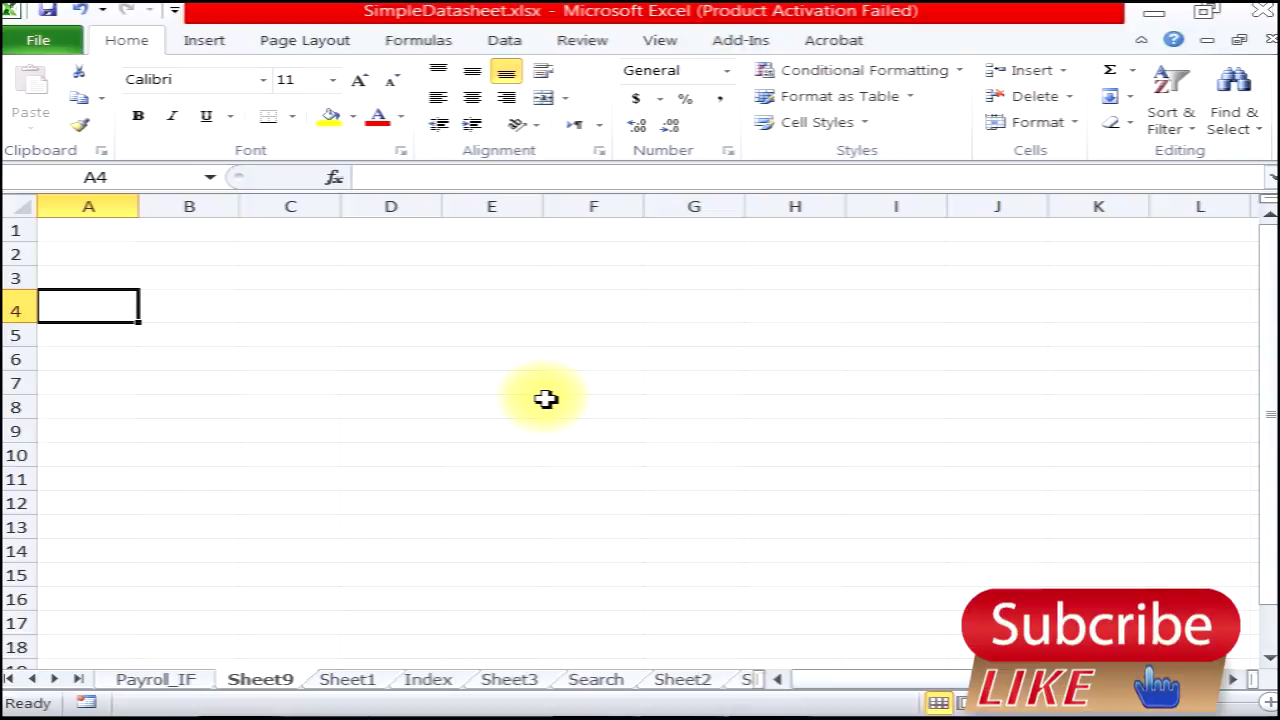
pyautogui.click(1035, 122)
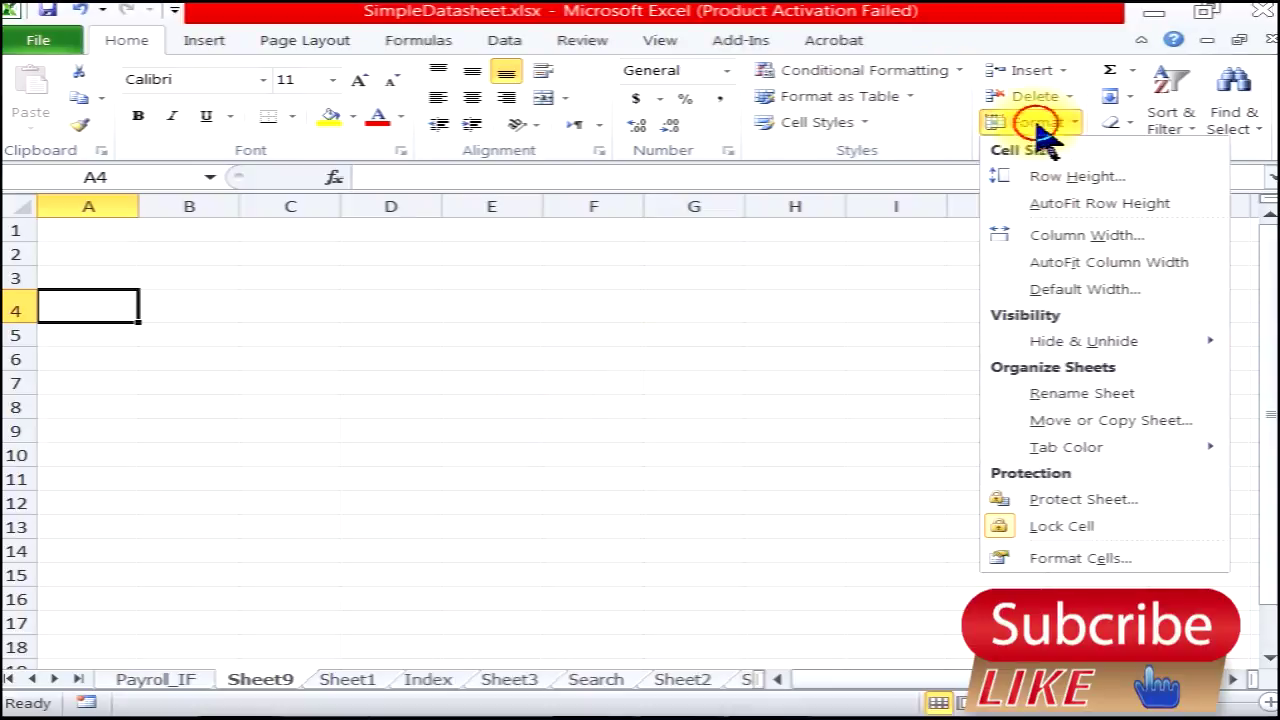
pyautogui.click(1092, 186)
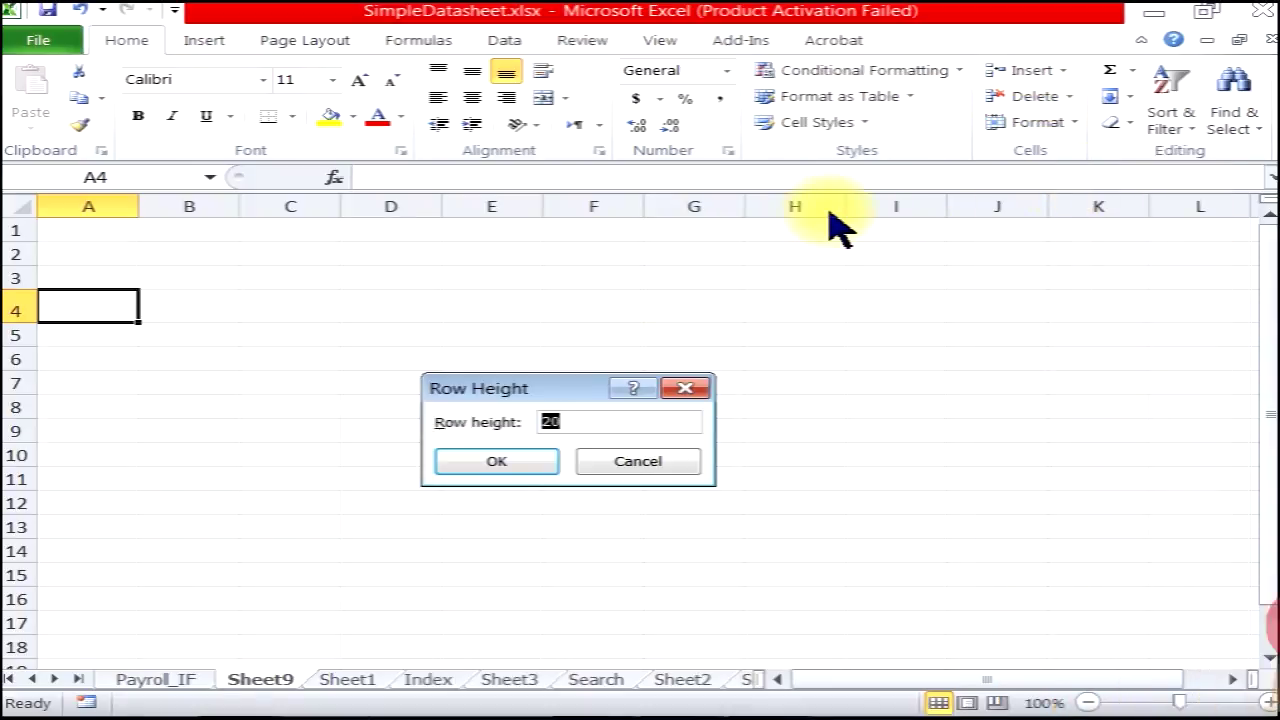
pyautogui.press('Return')
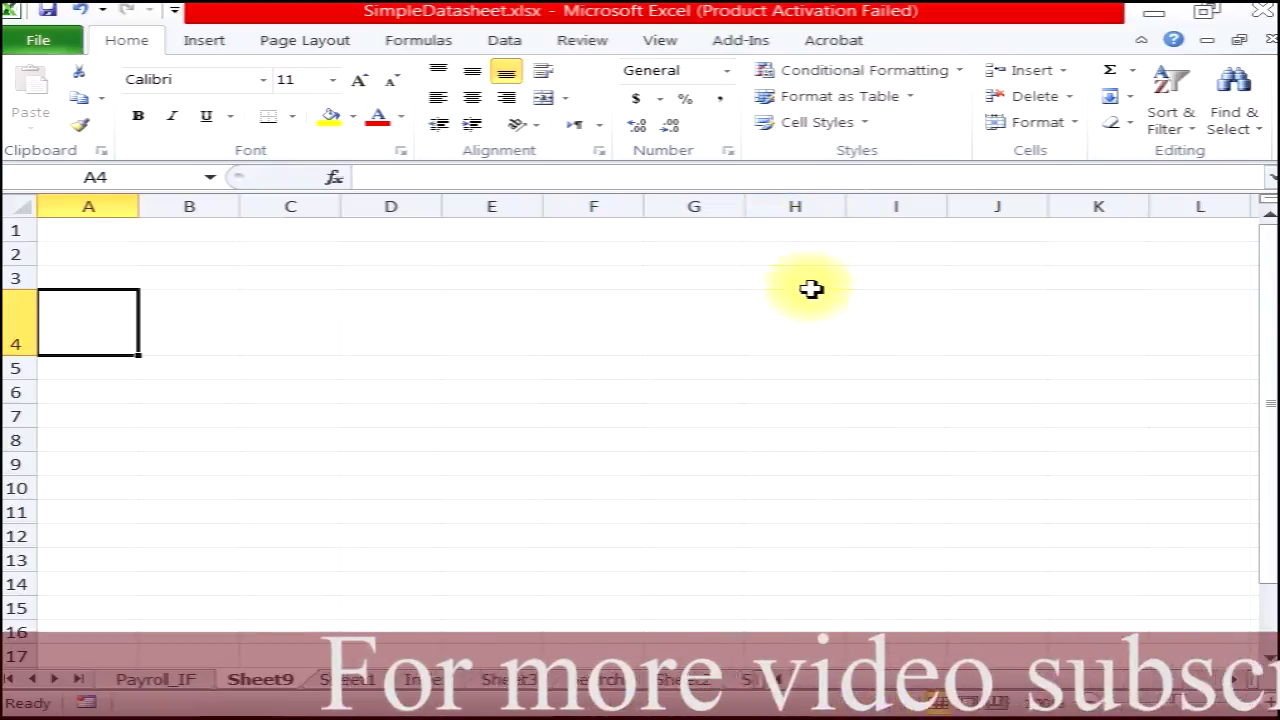
# Return to the Student Marks Sheet and set row 4's height to 50.
pyautogui.click(345, 679)
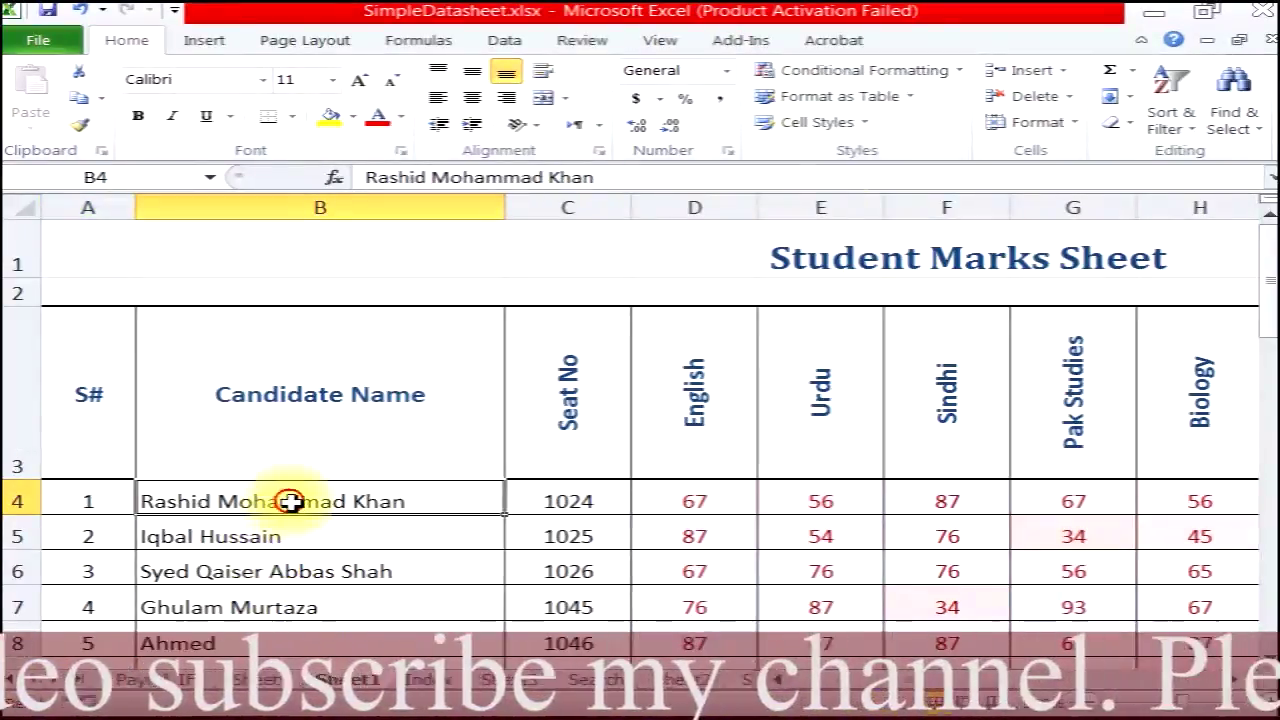
pyautogui.click(1035, 122)
pyautogui.click(1046, 178)
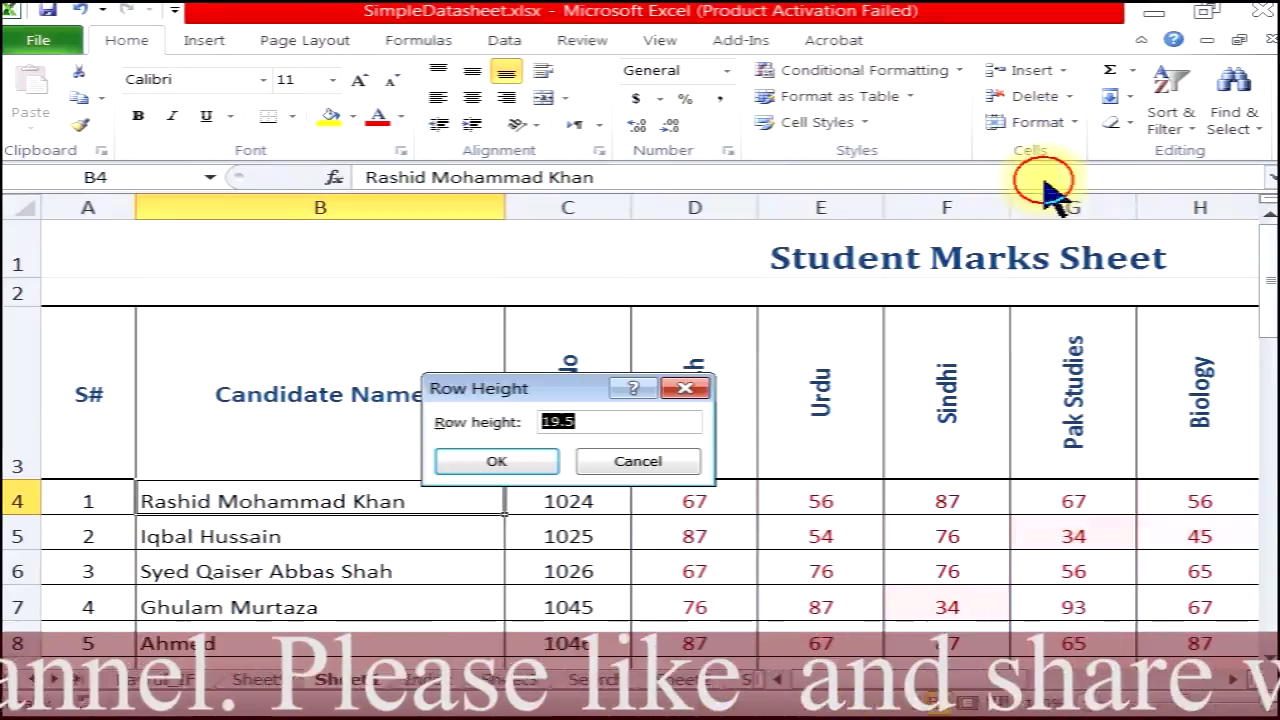
pyautogui.write('50')
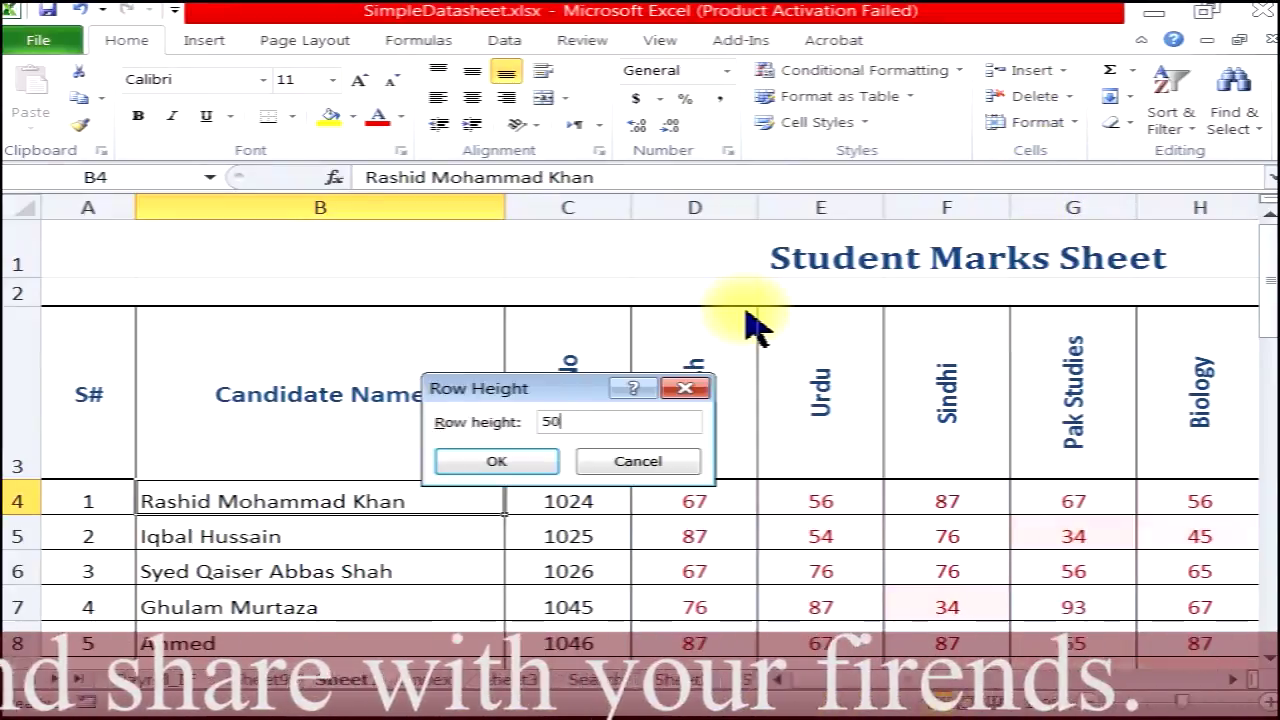
pyautogui.press('Return')
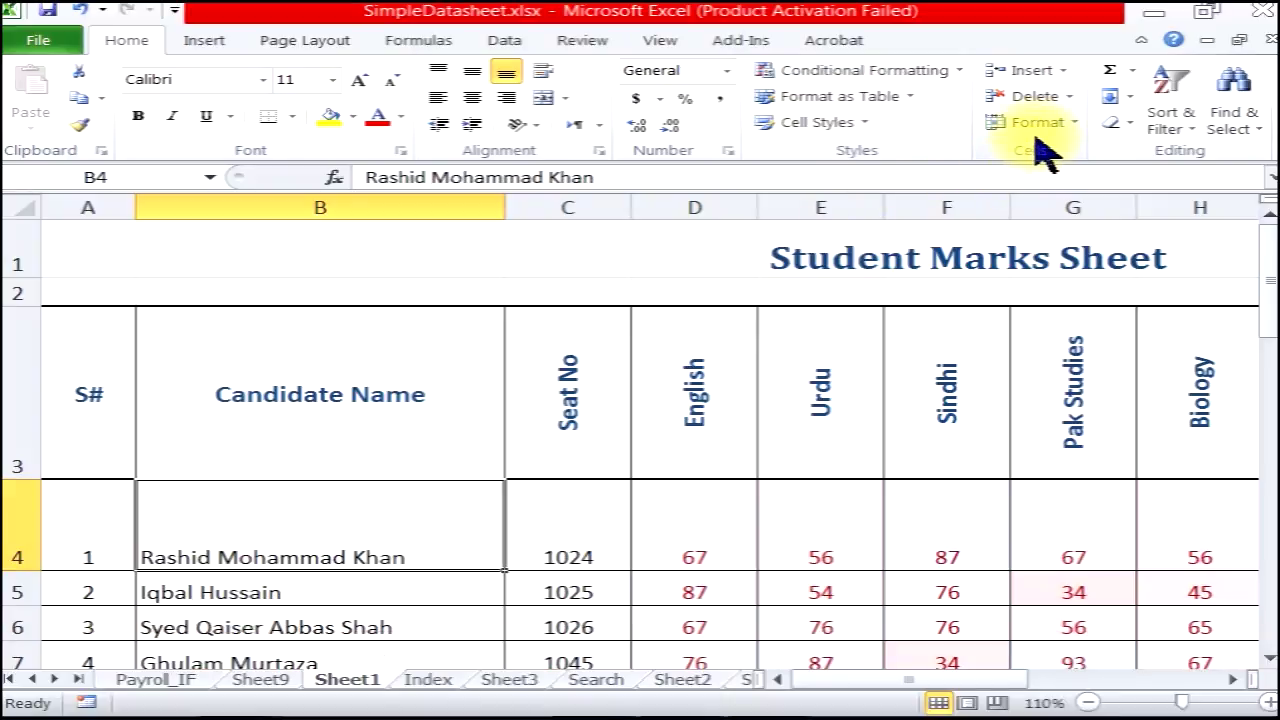
# Shrink row 4 to height 5, then drag it about twice as tall and select B4.
pyautogui.click(1040, 122)
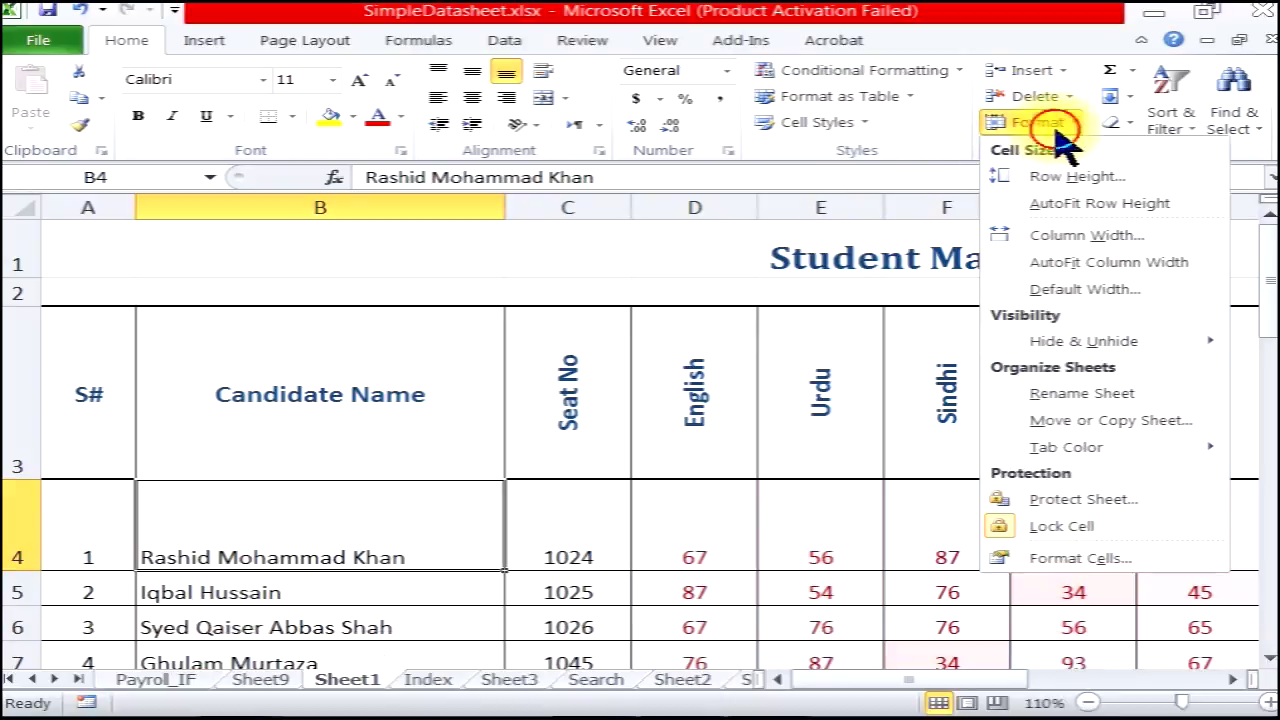
pyautogui.click(1075, 180)
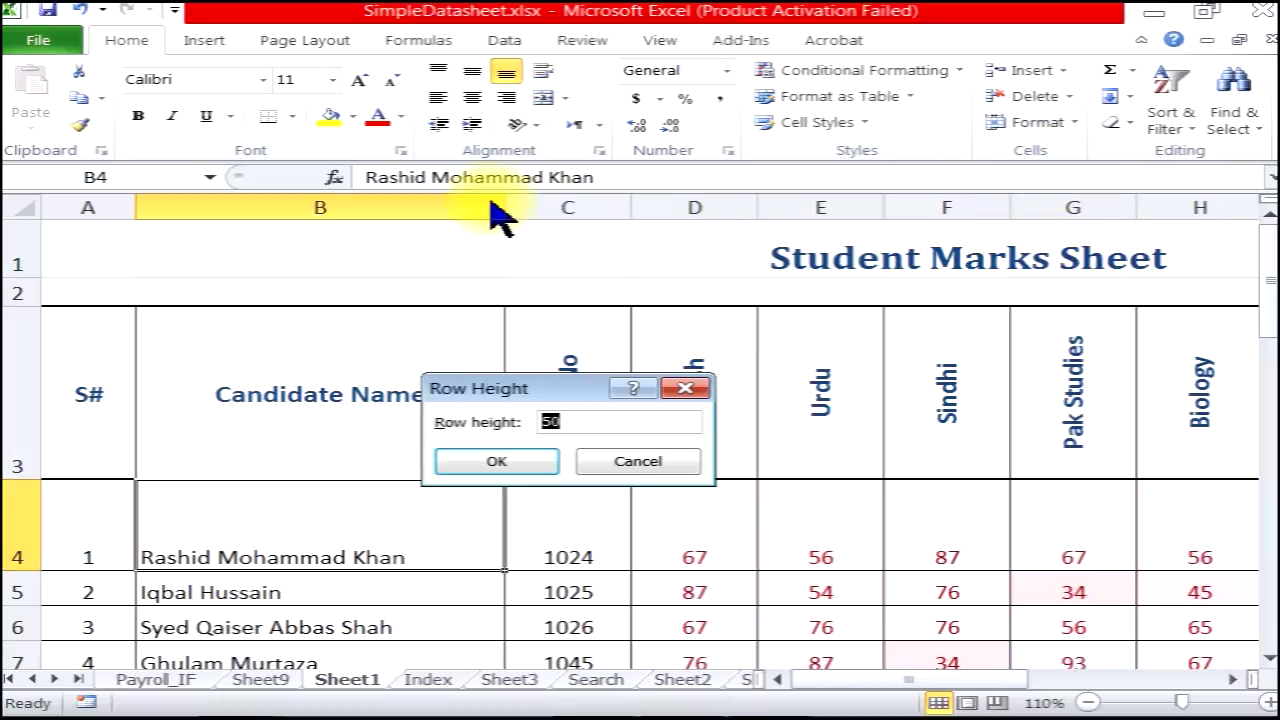
pyautogui.write('5')
pyautogui.press('Return')
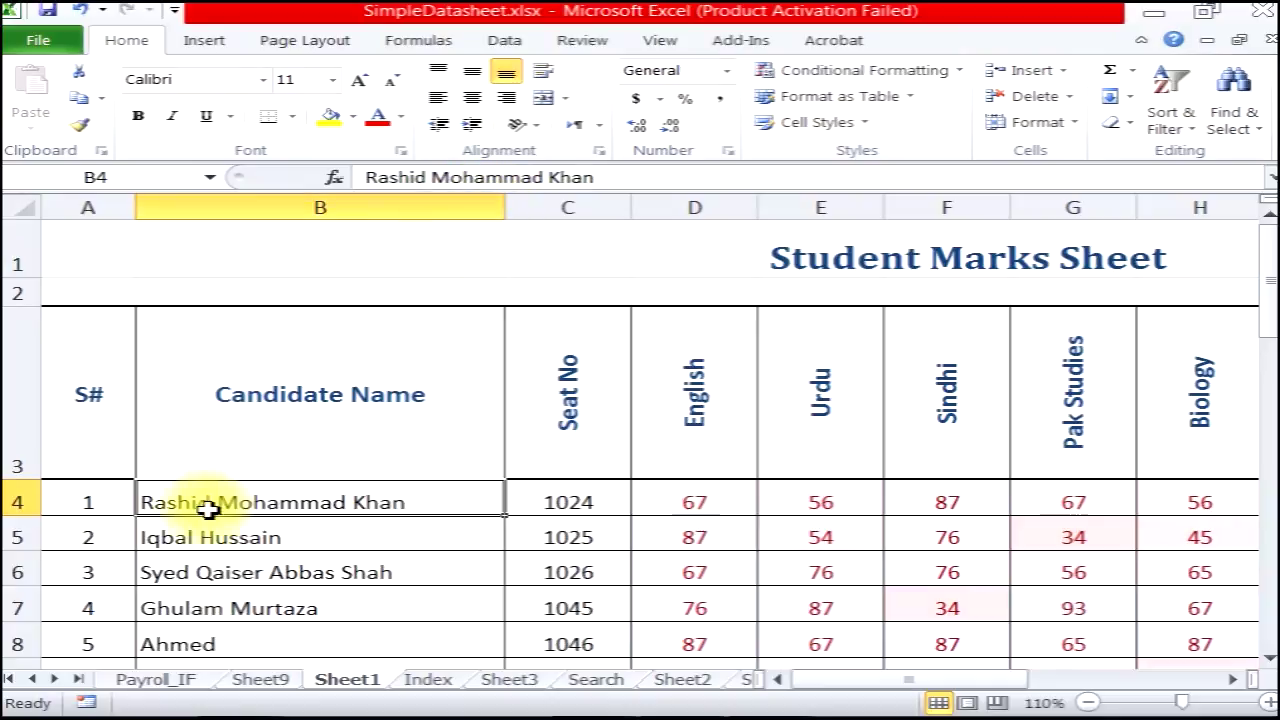
pyautogui.moveTo(17, 517); pyautogui.dragTo(21, 556)
pyautogui.click(320, 610)
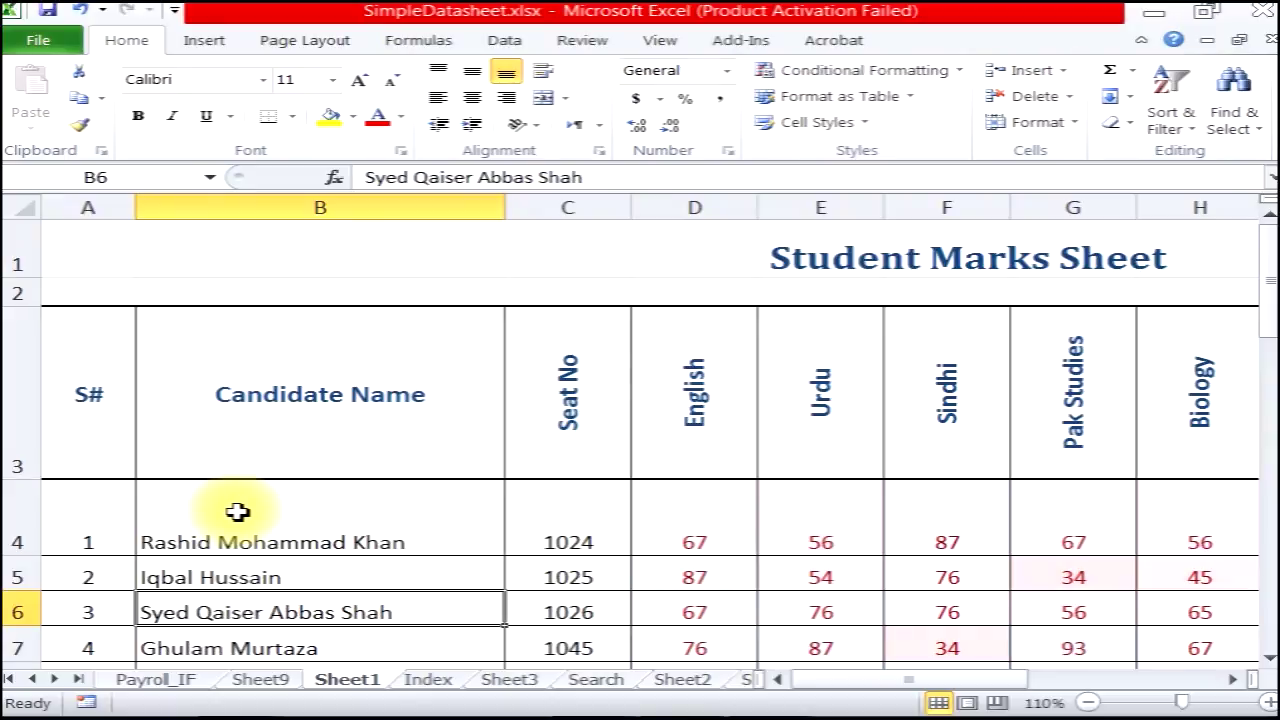
pyautogui.click(199, 517)
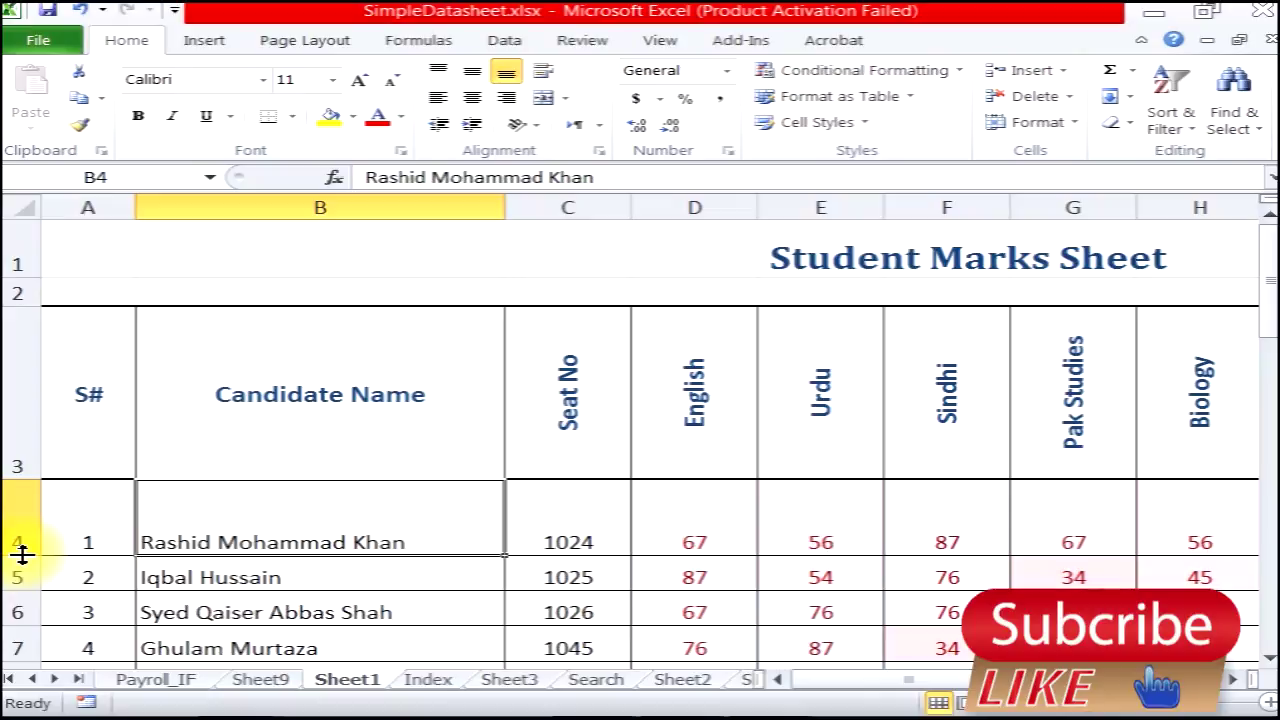
# Autofit row 4 to its text, then drag it back to 33.00 (55 pixels) high.
pyautogui.doubleClick(22, 553)
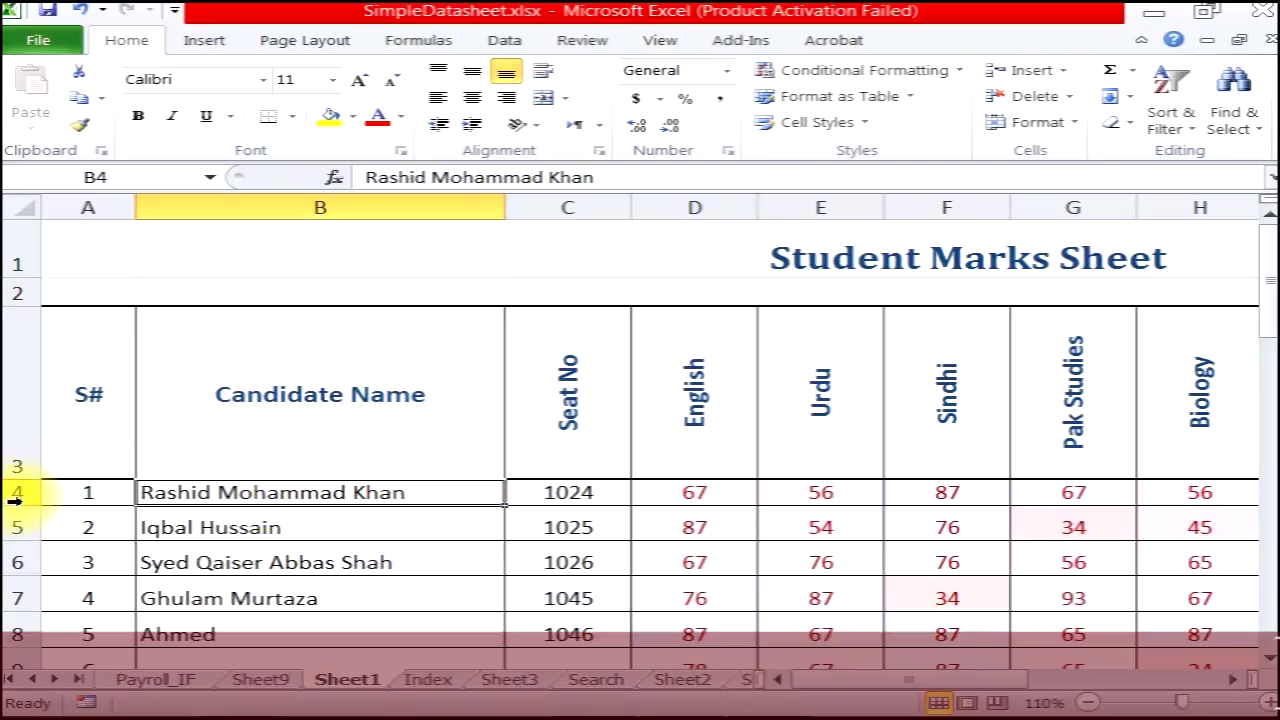
pyautogui.moveTo(15, 501); pyautogui.dragTo(22, 545)
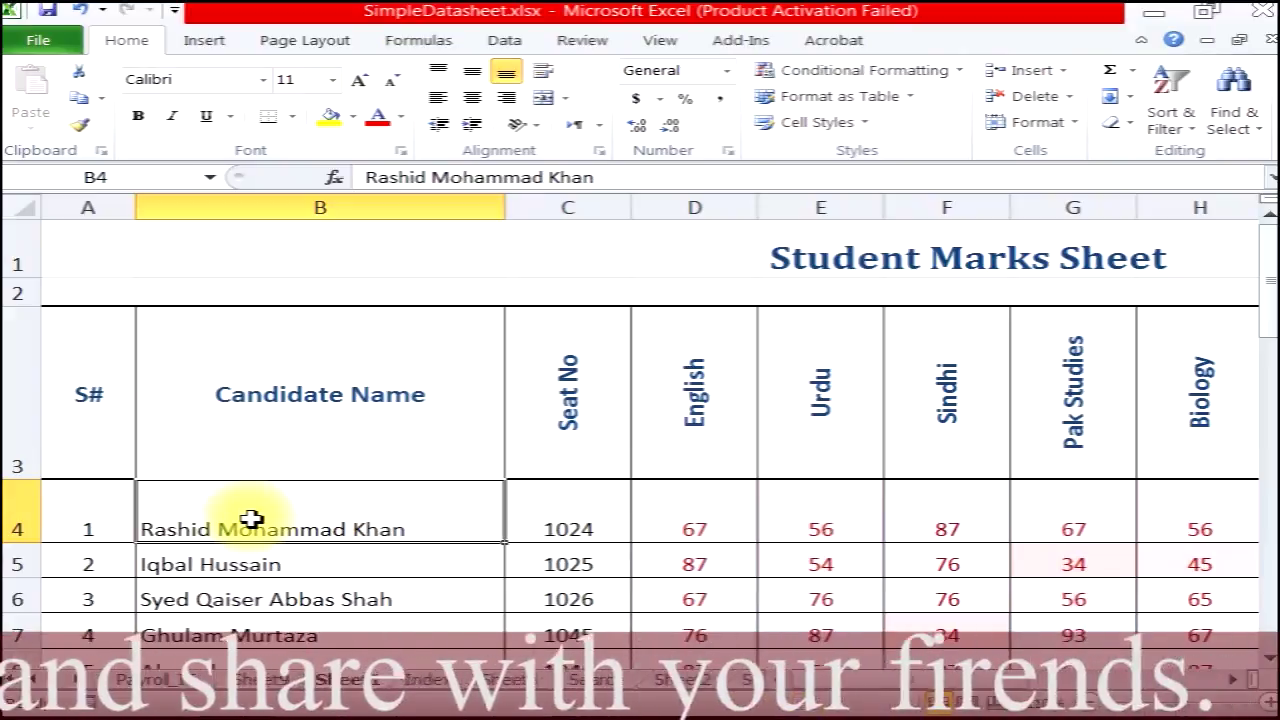
# Squash row 4 to a row height of 1.
pyautogui.click(1005, 122)
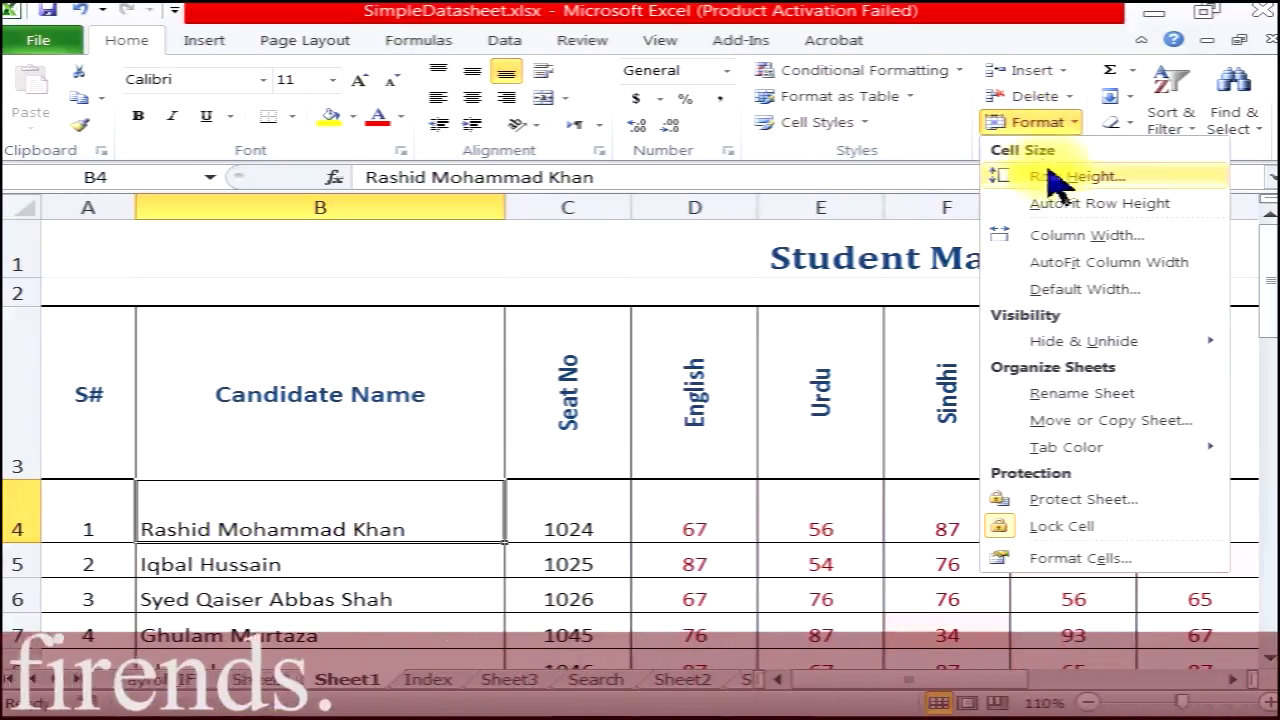
pyautogui.click(1068, 180)
pyautogui.write('10')
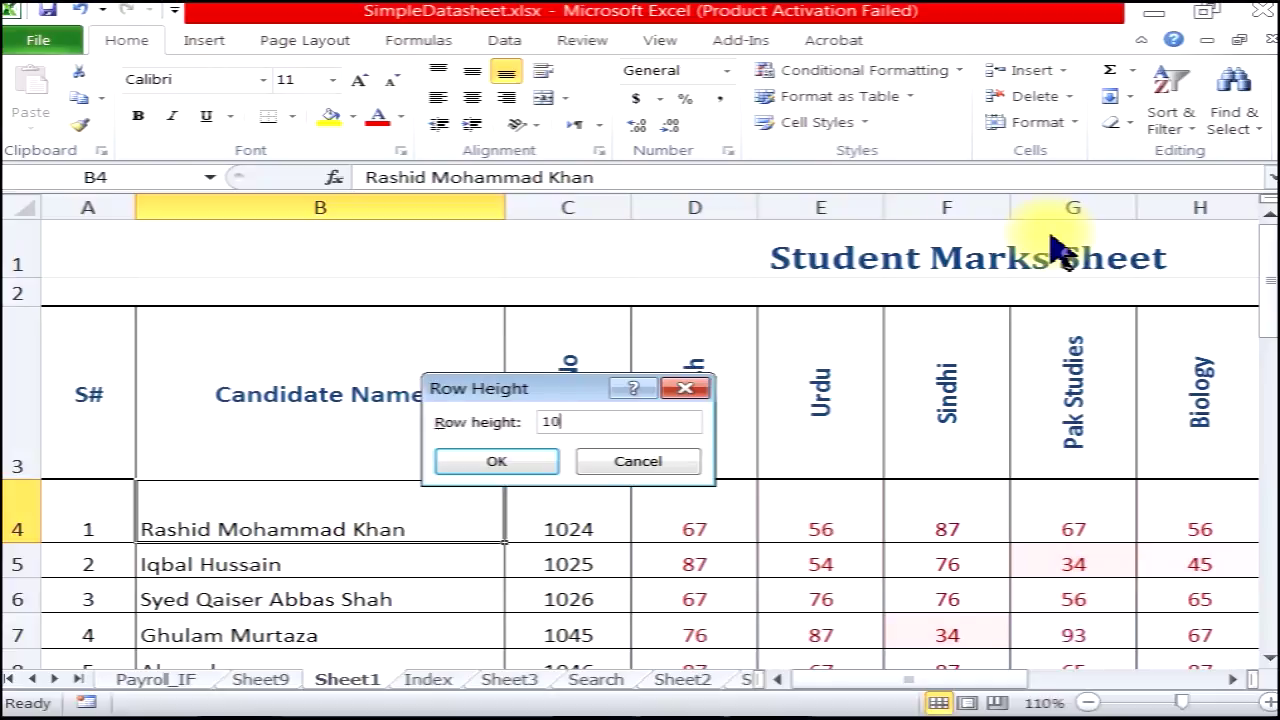
pyautogui.press('Return')
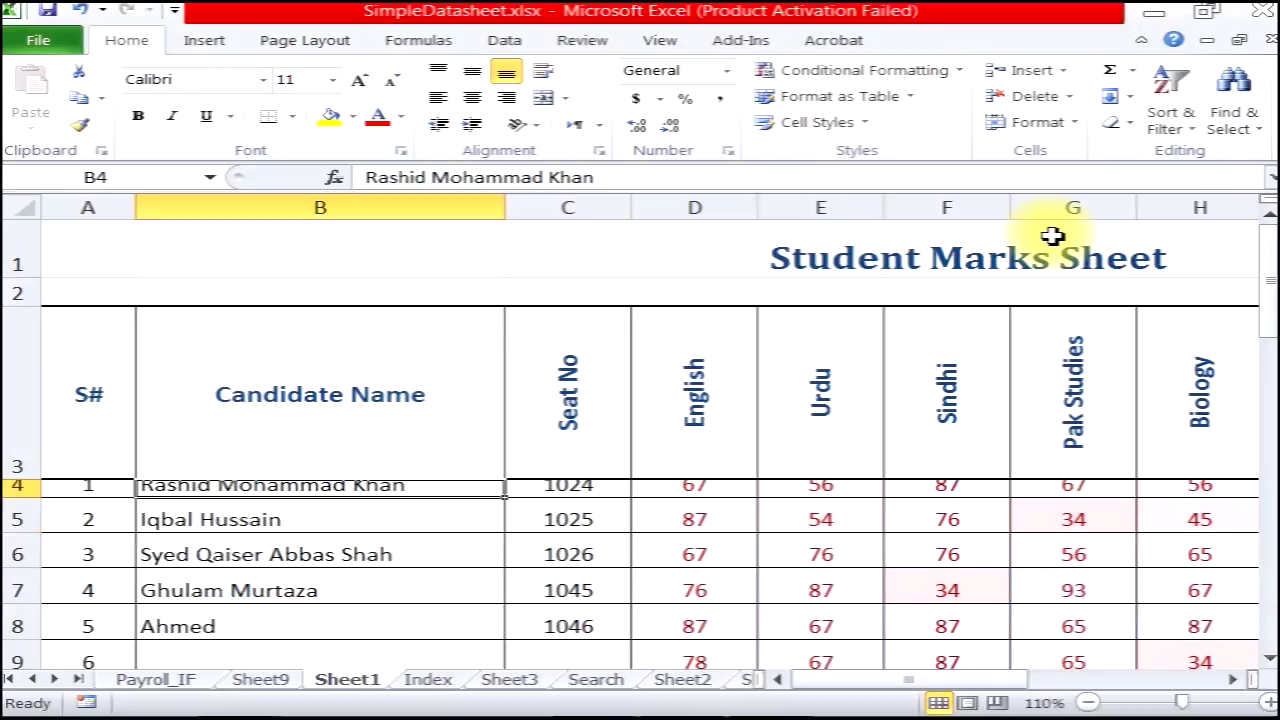
# Reset row 4's row height to 30.
pyautogui.click(1036, 122)
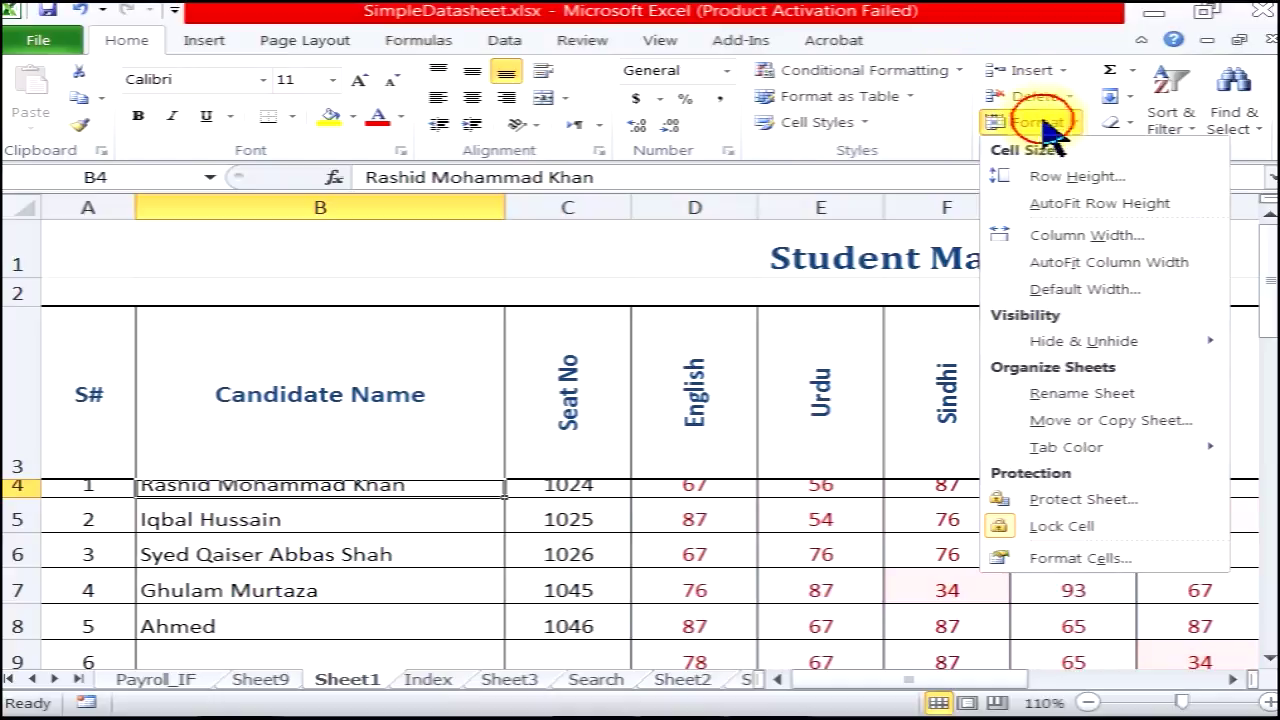
pyautogui.click(1068, 178)
pyautogui.write('3')
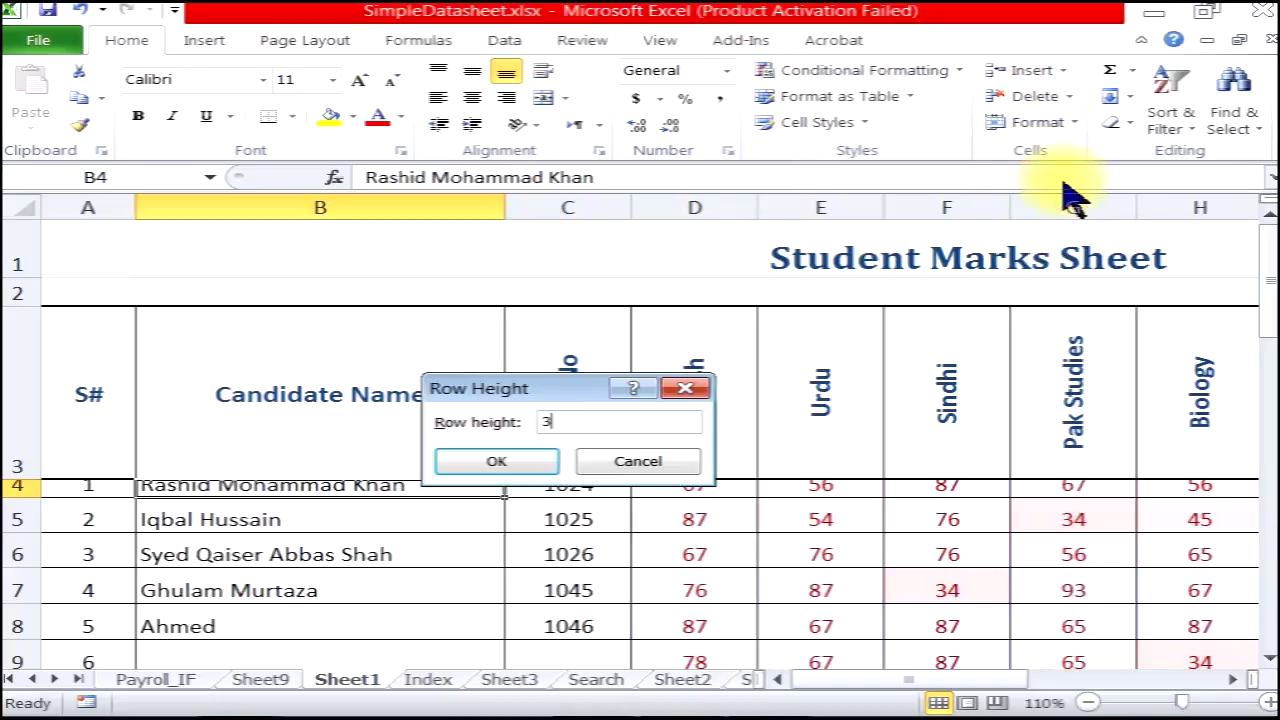
pyautogui.write('0')
pyautogui.press('Return')
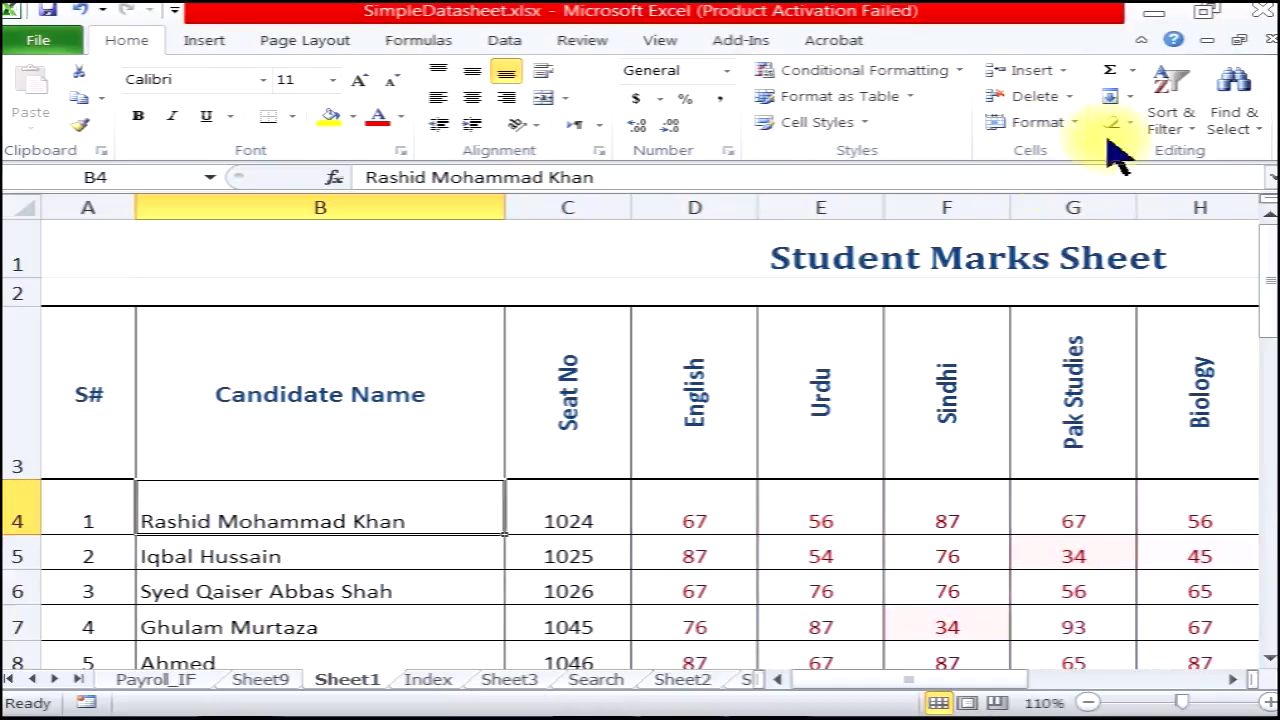
pyautogui.click(1062, 122)
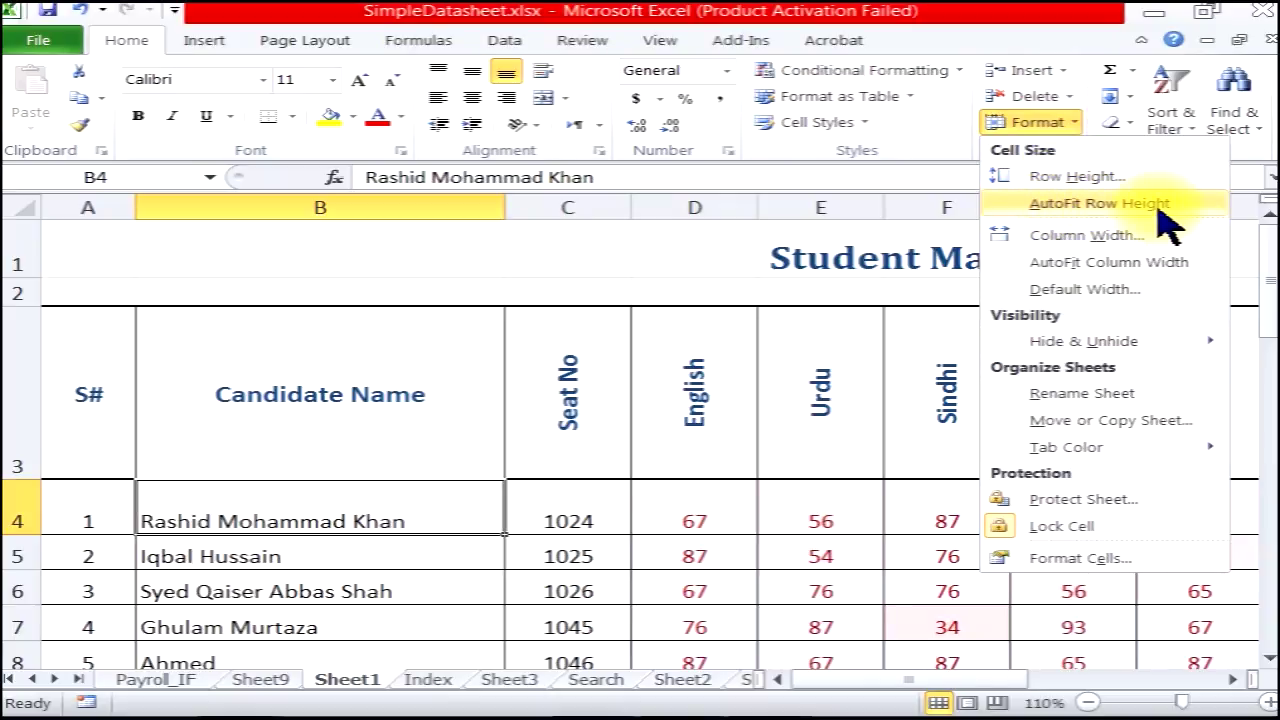
# AutoFit row 4, enlarge the B6 name to 20-point text, and AutoFit row 6.
pyautogui.click(1157, 206)
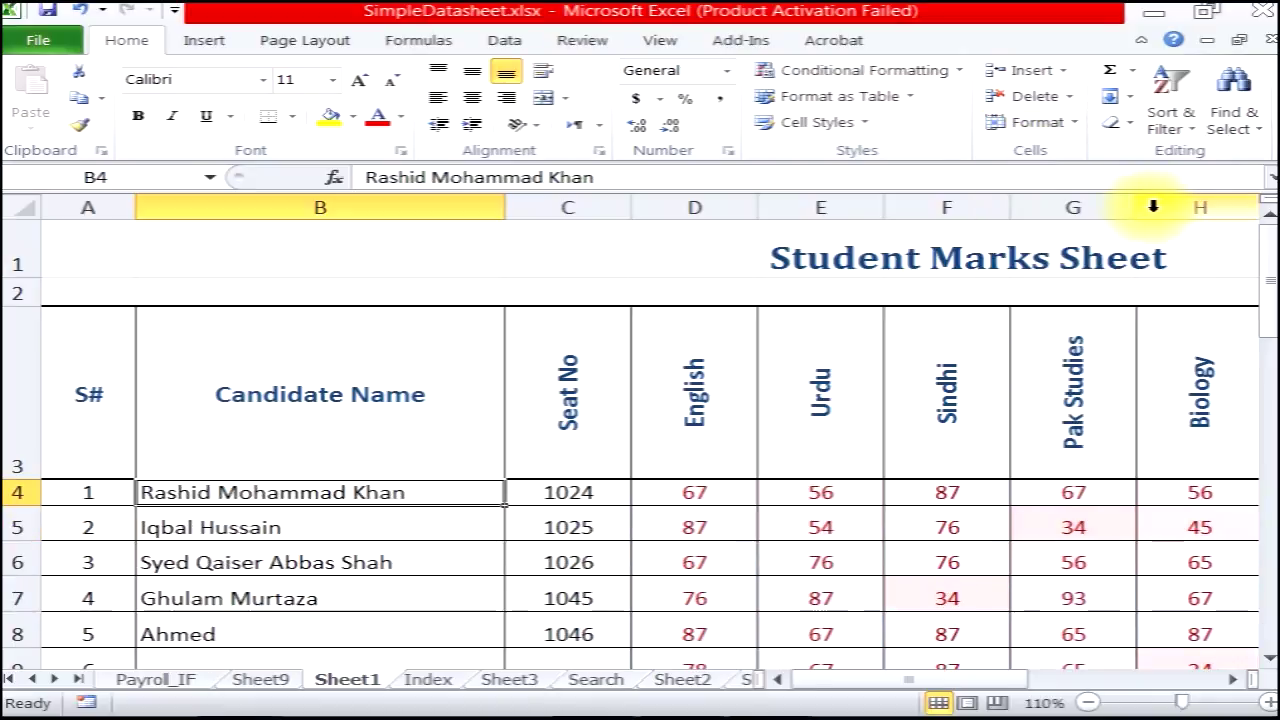
pyautogui.click(260, 558)
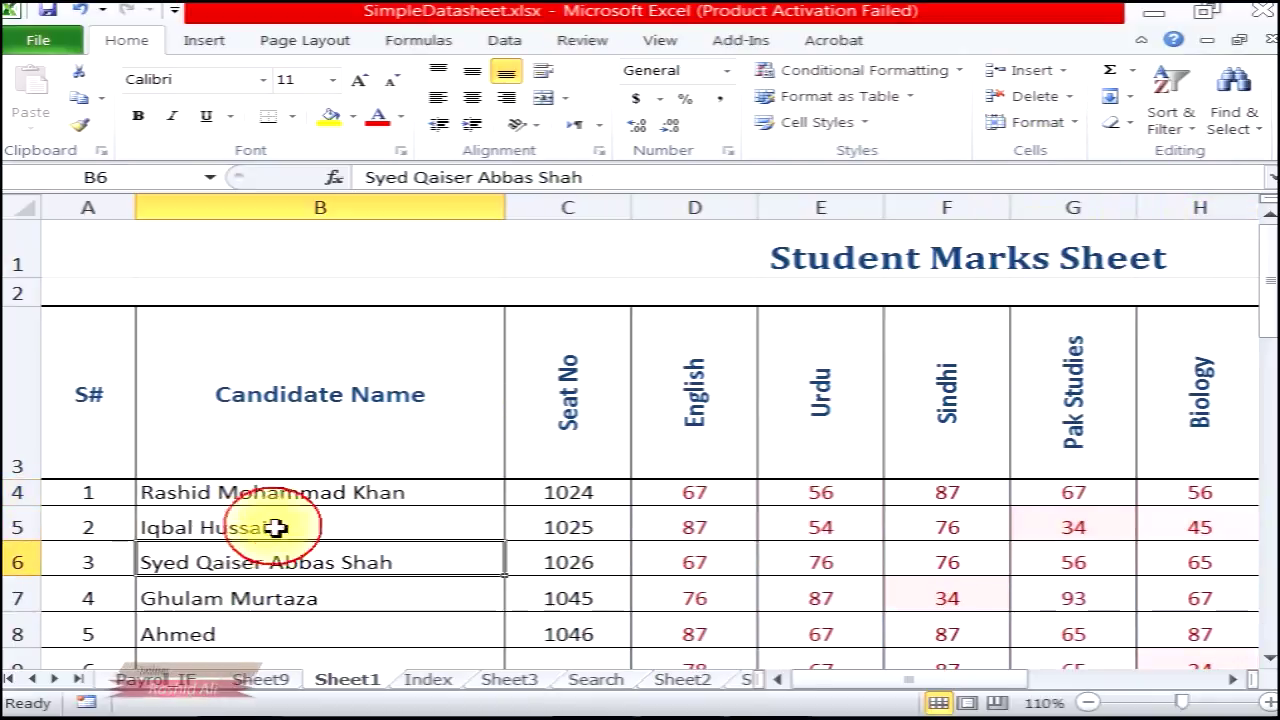
pyautogui.click(359, 79)
pyautogui.click(359, 79)
pyautogui.click(359, 79)
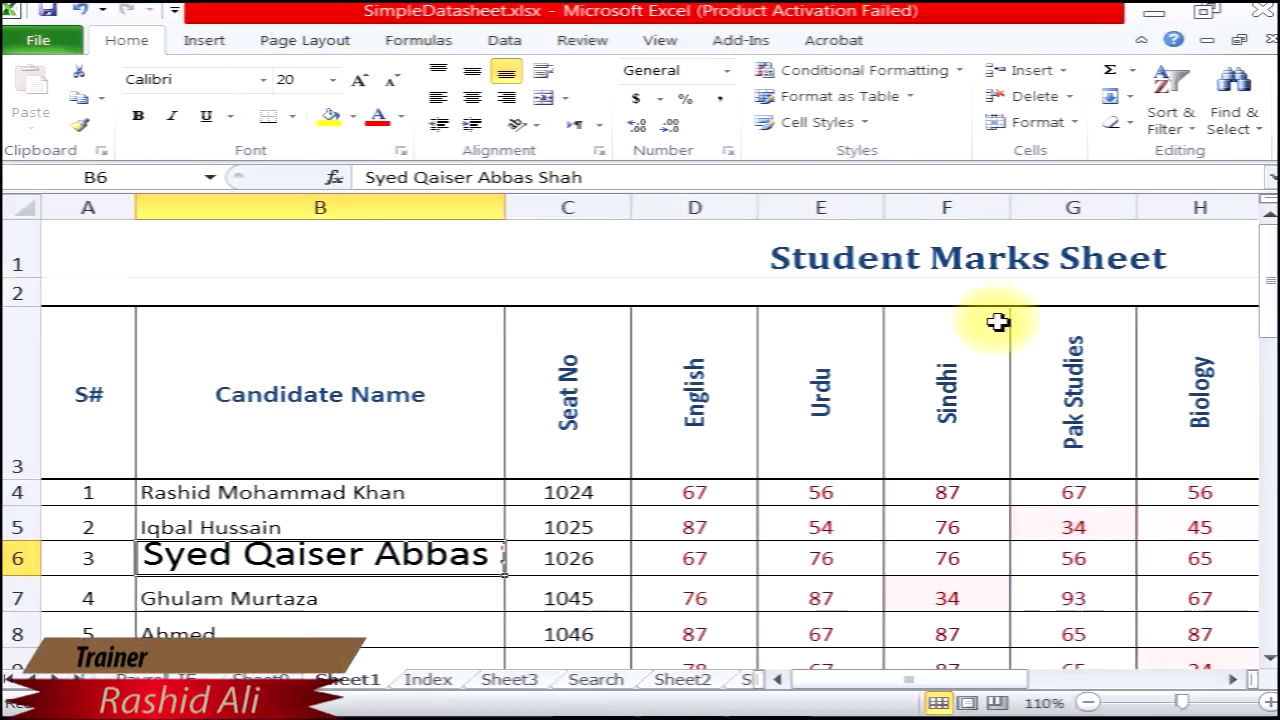
pyautogui.click(1050, 122)
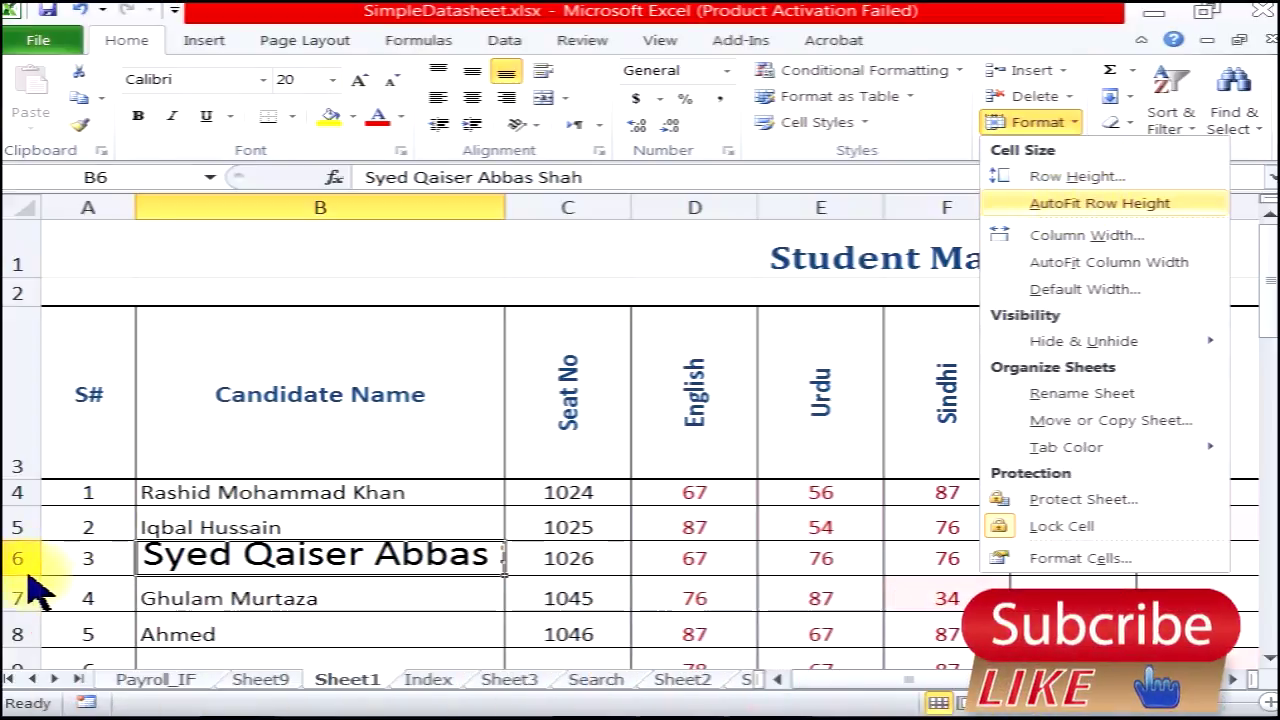
pyautogui.click(1077, 204)
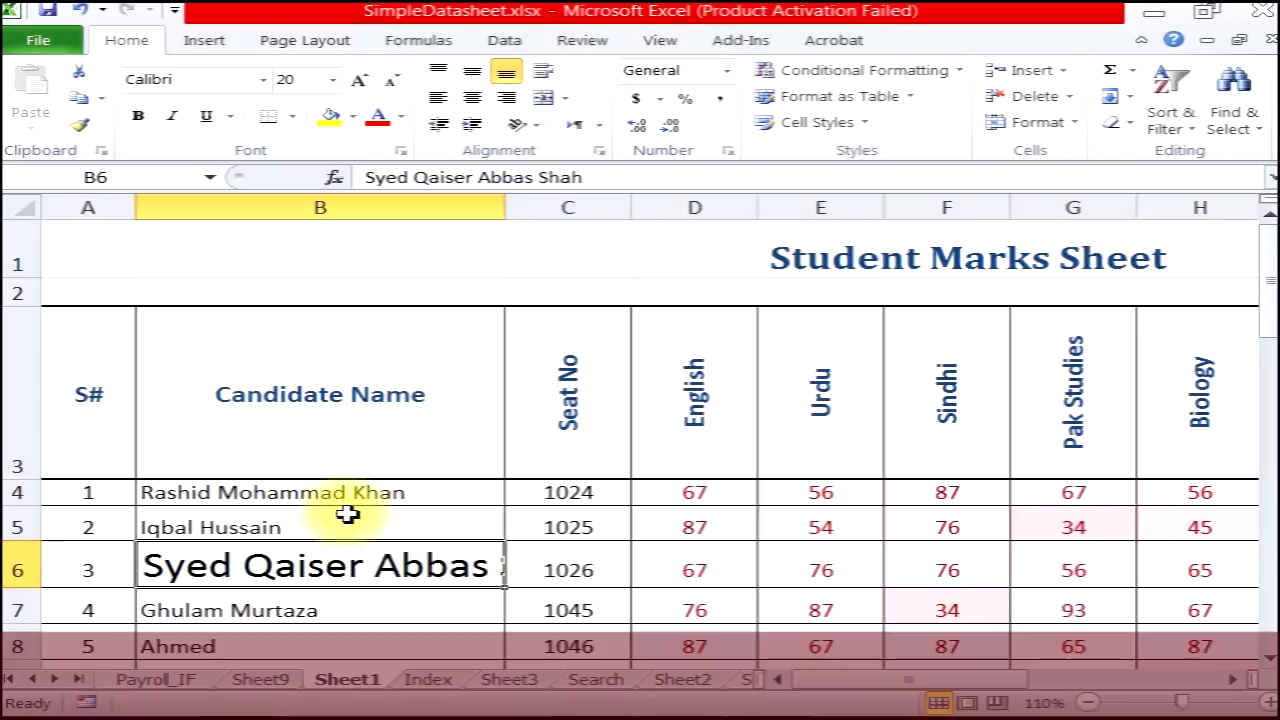
# Select B7:B17 and give rows 7 through 17 a row height of 25.
pyautogui.scroll(-1, 348, 518)
pyautogui.scroll(-1, 348, 518)
pyautogui.moveTo(200, 242)
pyautogui.mouseDown()
pyautogui.moveTo(265, 420)
pyautogui.moveTo(1108, 622)
pyautogui.mouseUp()
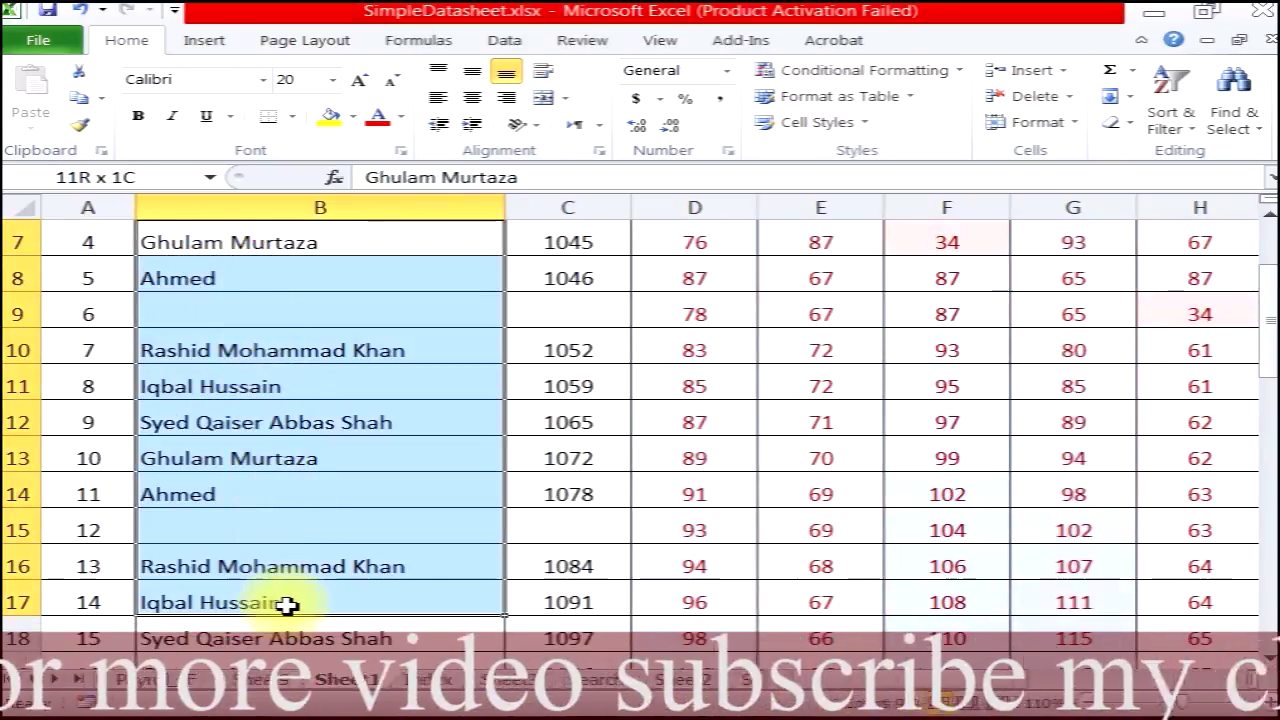
pyautogui.moveTo(1108, 622); pyautogui.dragTo(380, 595)
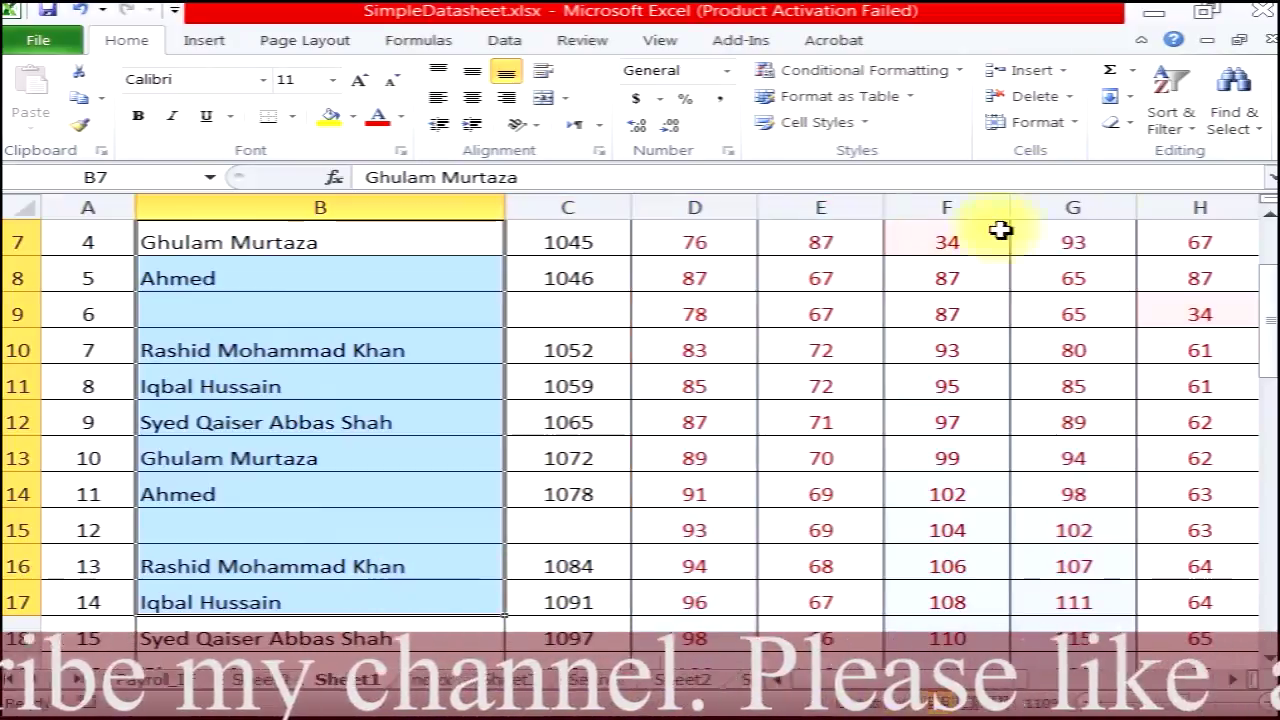
pyautogui.click(1060, 135)
pyautogui.click(1058, 172)
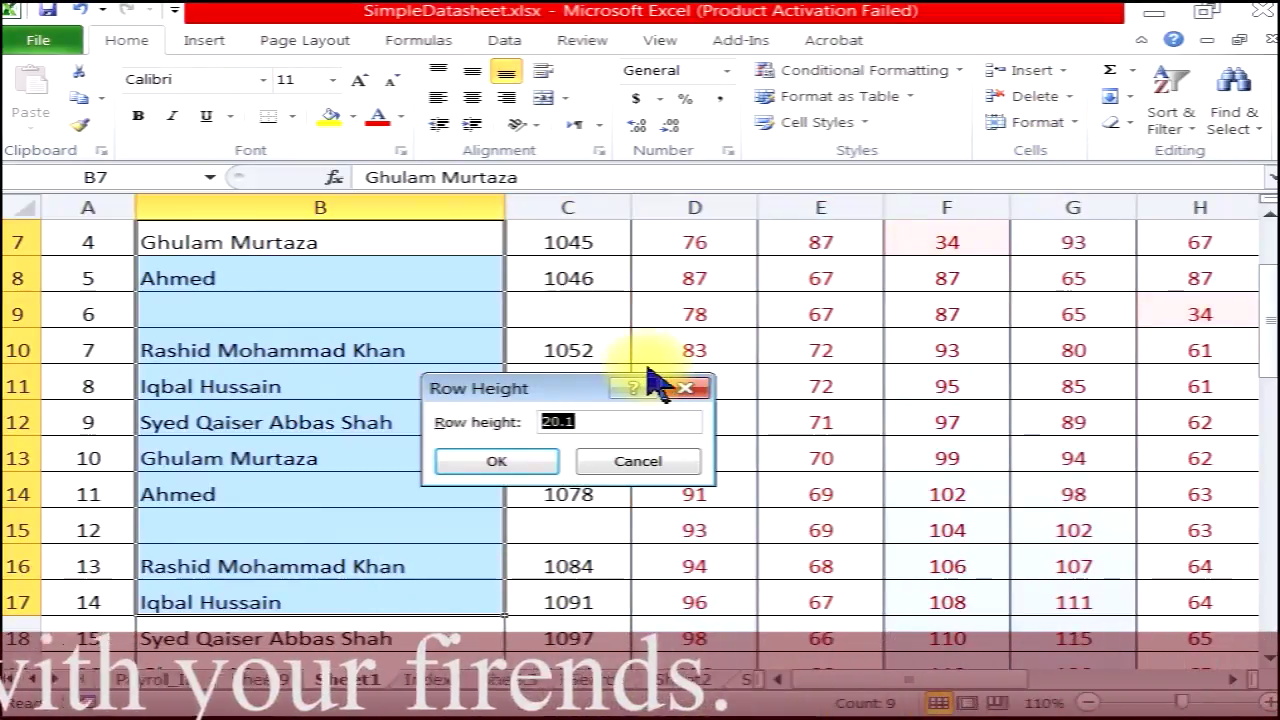
pyautogui.write('28')
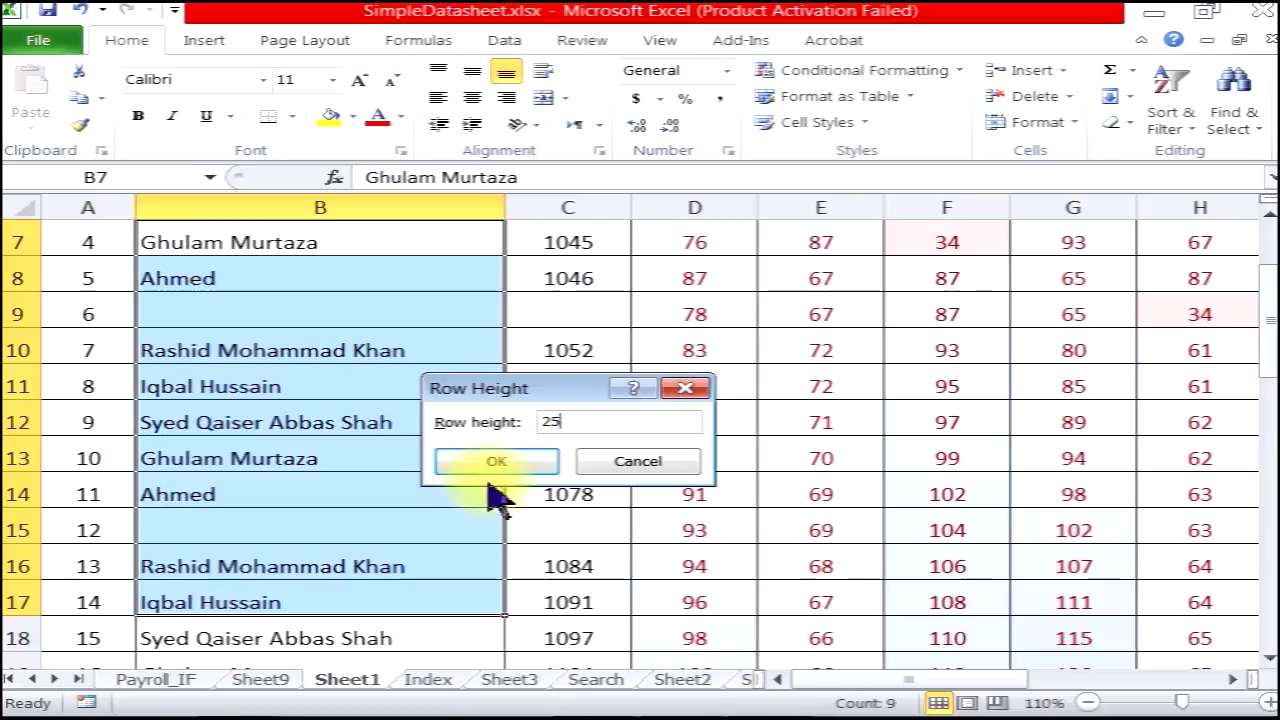
pyautogui.click(488, 464)
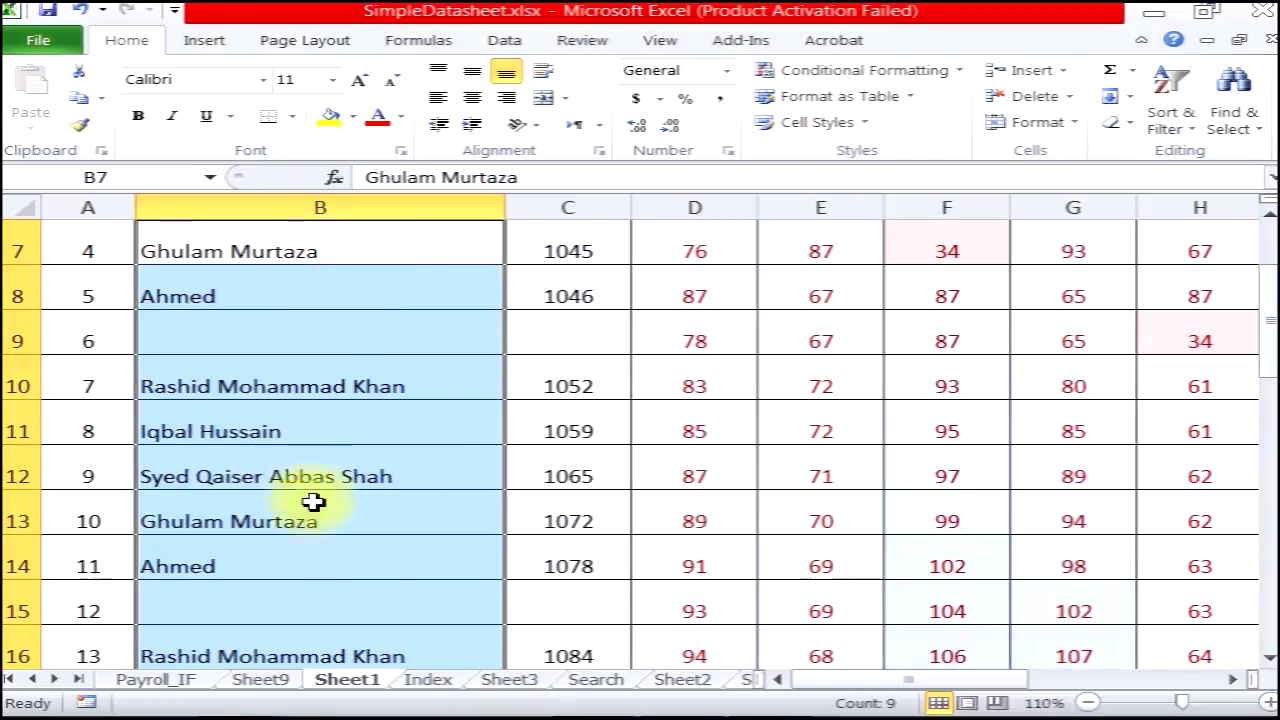
# Review the taller rows, then select the seat number in C6 and the Urdu mark in E6.
pyautogui.scroll(-1, 312, 579)
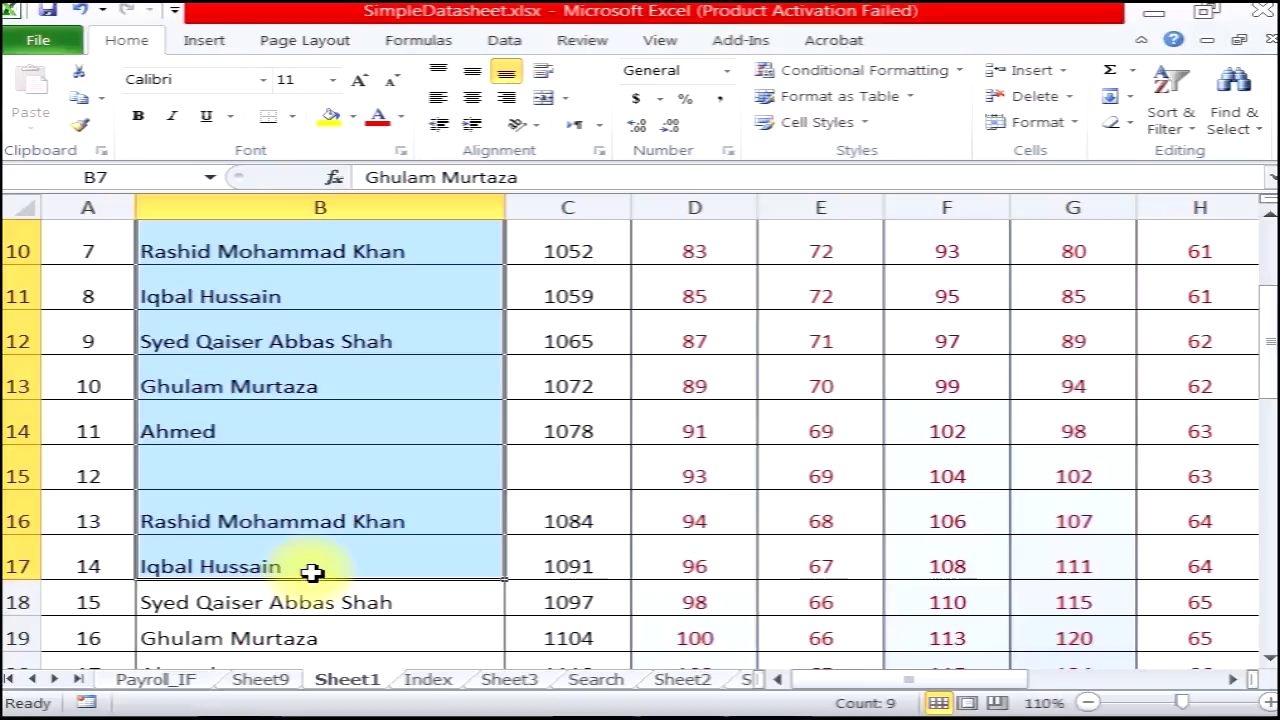
pyautogui.scroll(3, 314, 569)
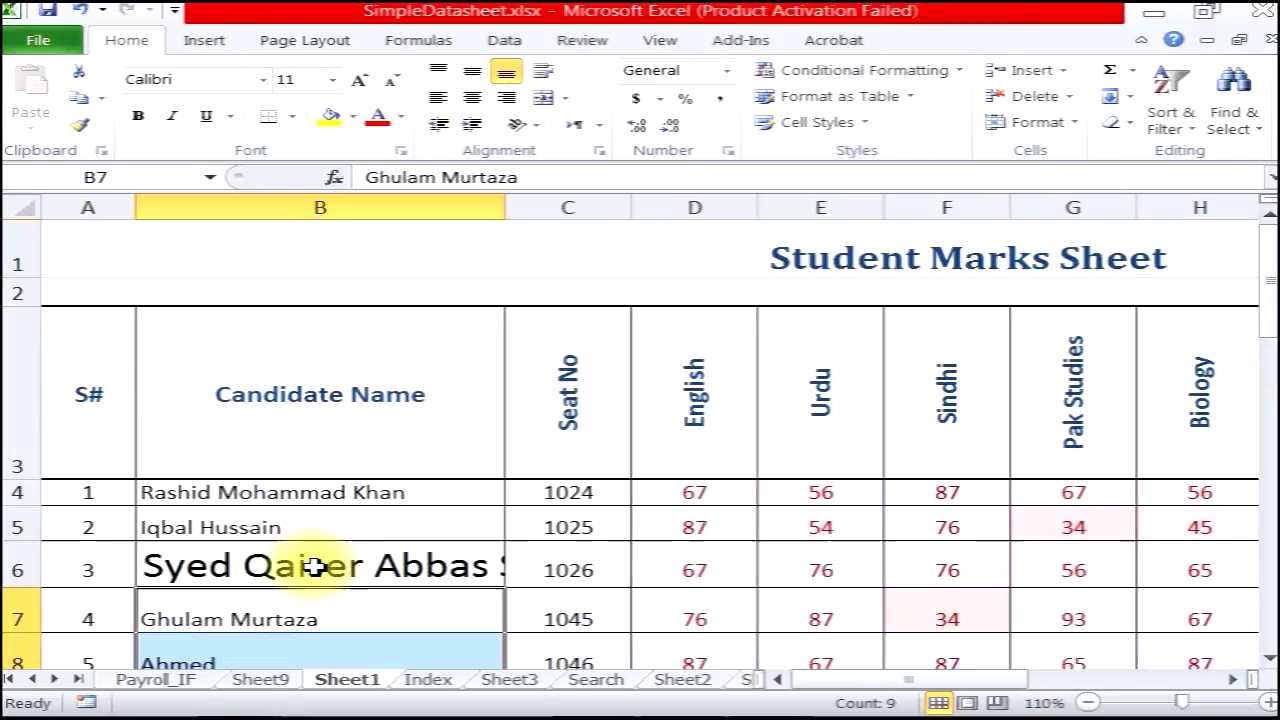
pyautogui.scroll(-1, 318, 560)
pyautogui.scroll(1, 352, 502)
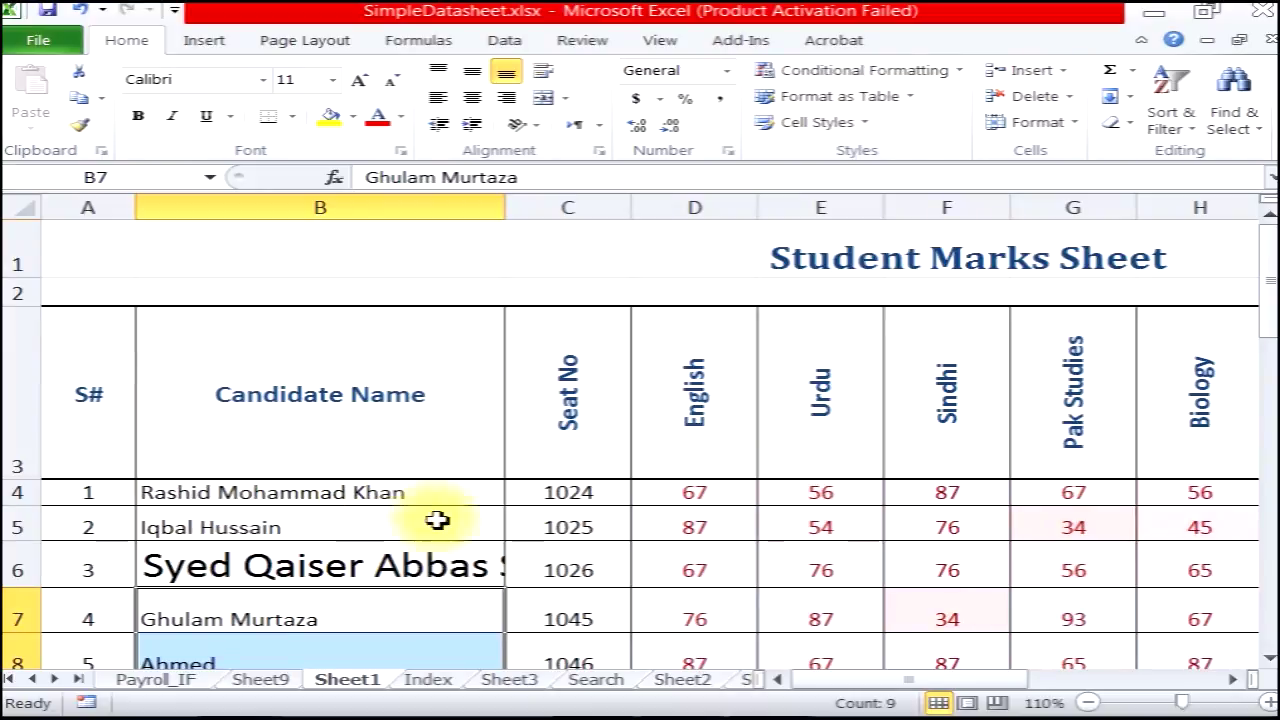
pyautogui.click(591, 557)
pyautogui.click(857, 566)
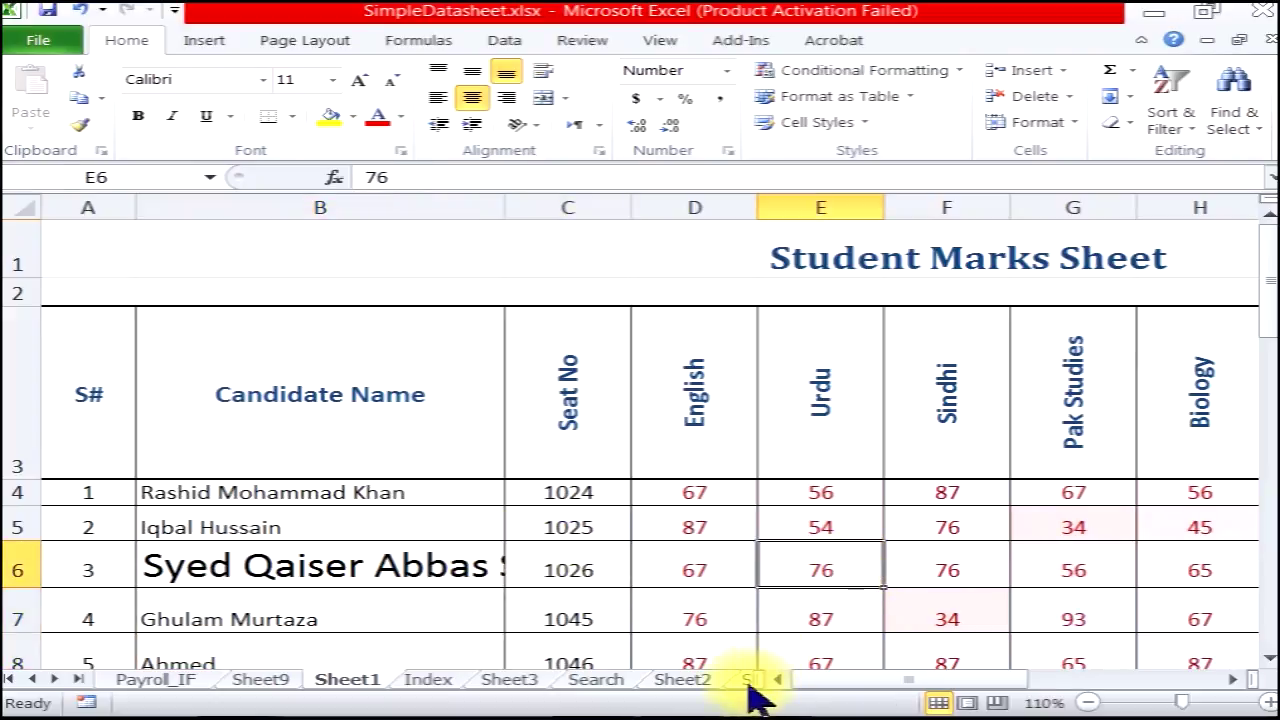
# Insert a new blank worksheet, Sheet10, from the Cells group.
pyautogui.click(1063, 70)
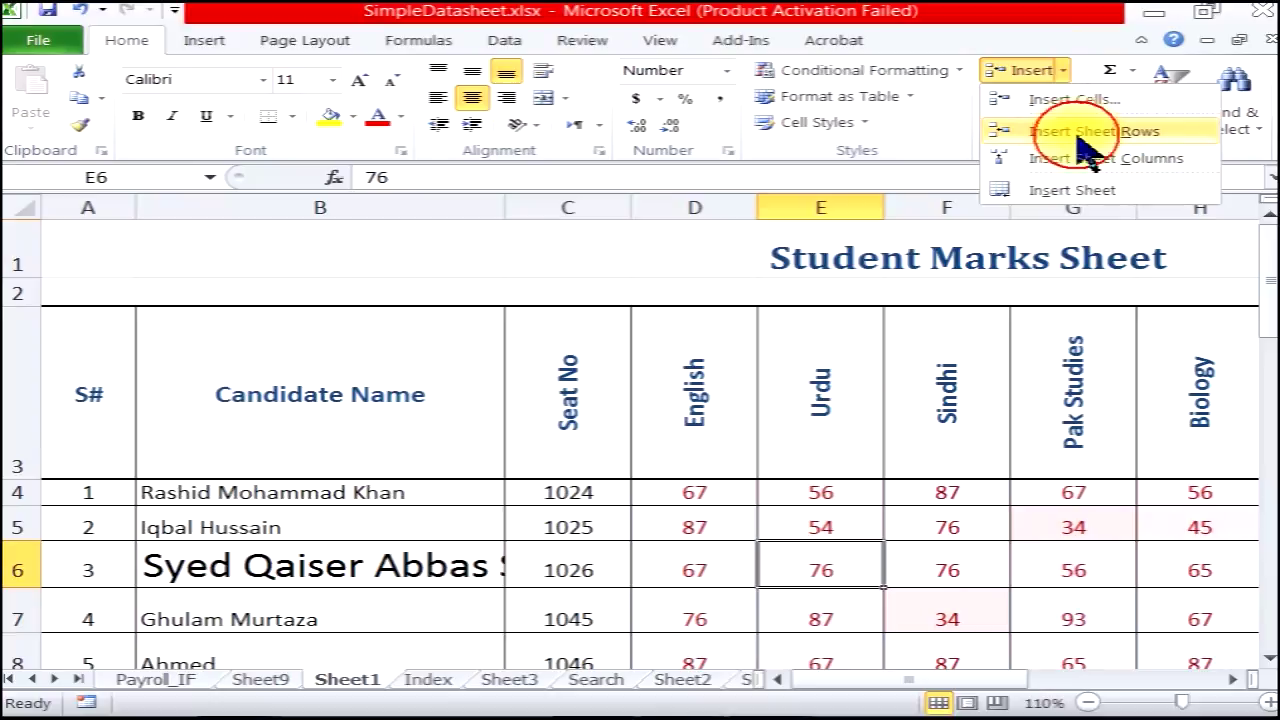
pyautogui.click(1080, 190)
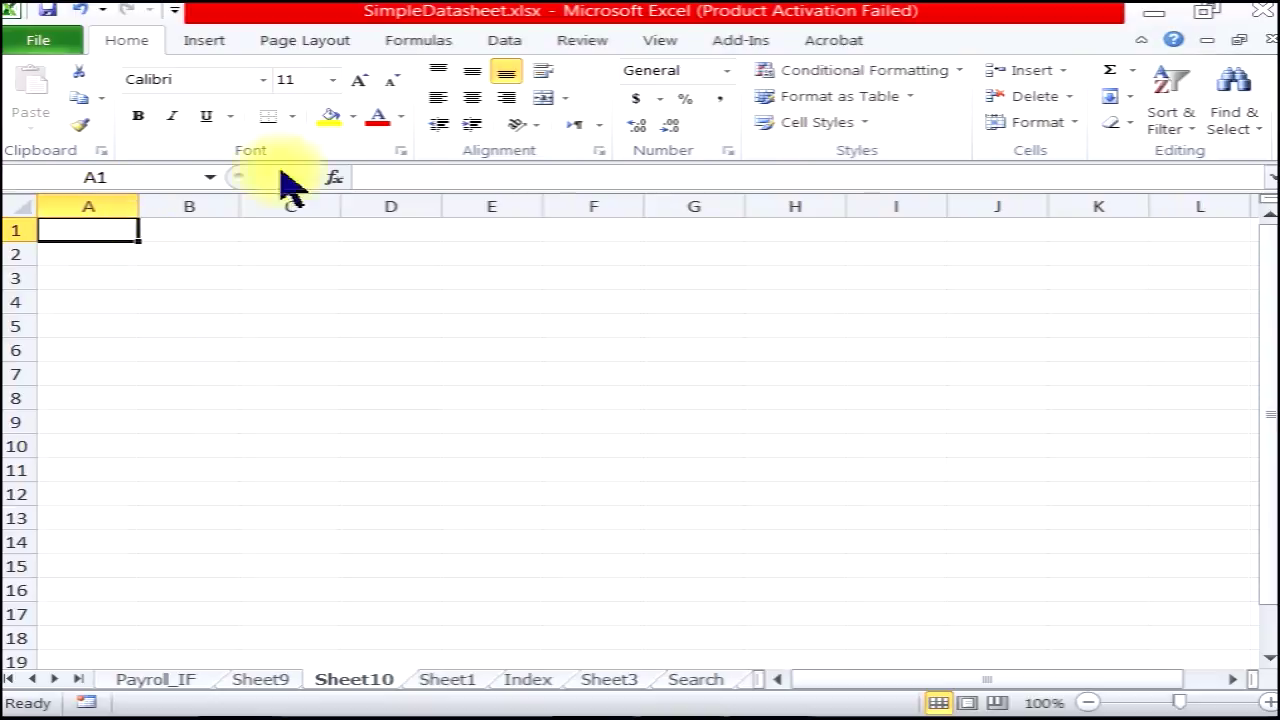
# Change column A's width on Sheet10 from 8.11 to 12.
pyautogui.click(1010, 122)
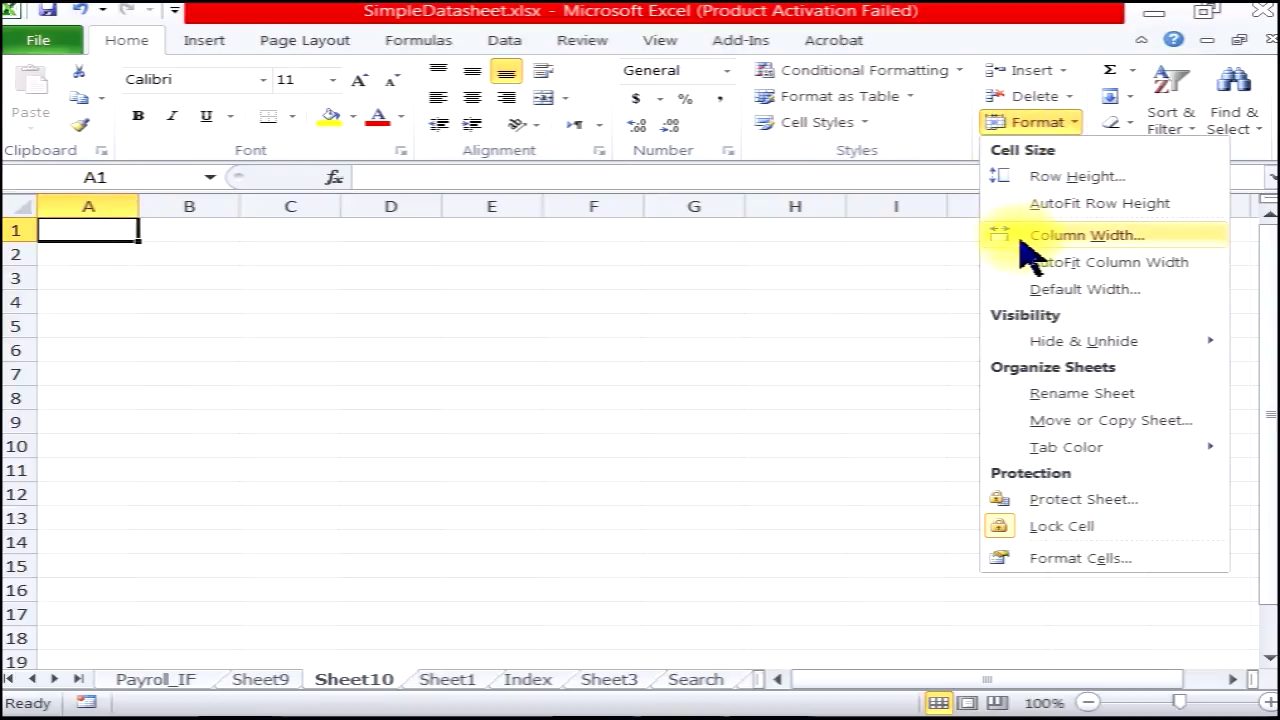
pyautogui.click(1083, 238)
pyautogui.click(632, 421)
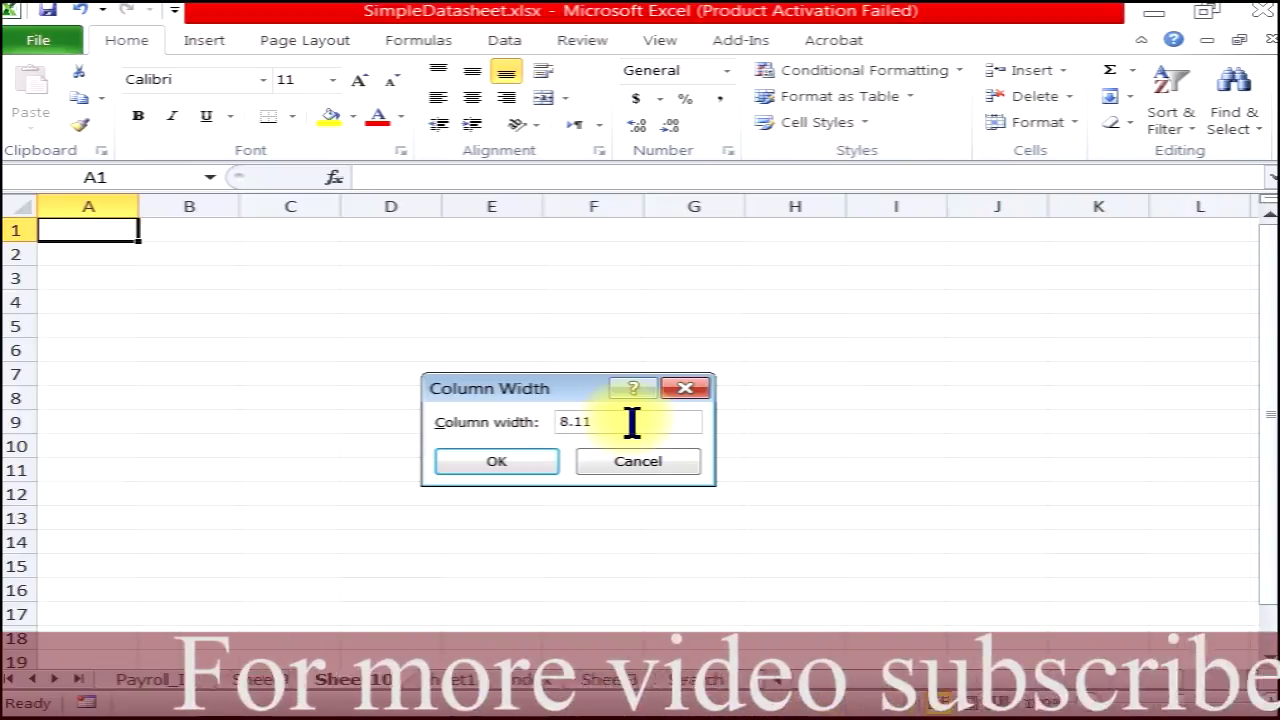
pyautogui.press('BackSpace')
pyautogui.press('BackSpace')
pyautogui.press('BackSpace')
pyautogui.press('BackSpace')
pyautogui.write('12')
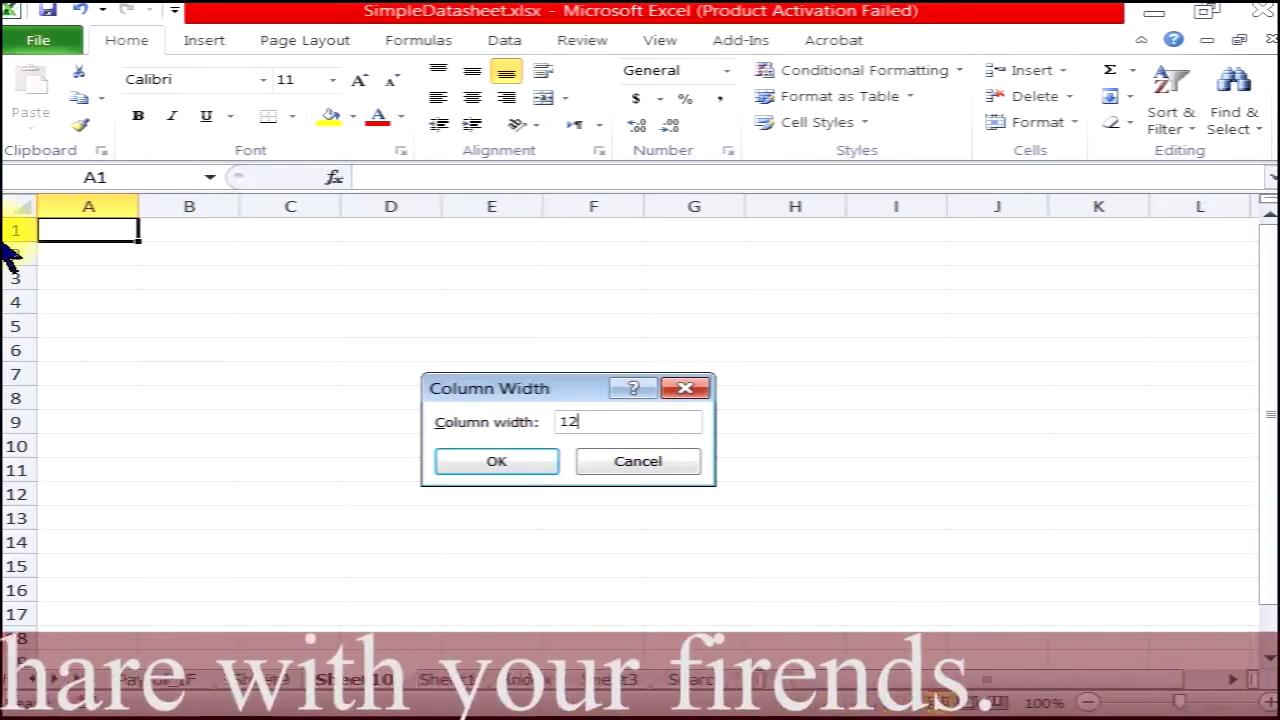
pyautogui.click(484, 462)
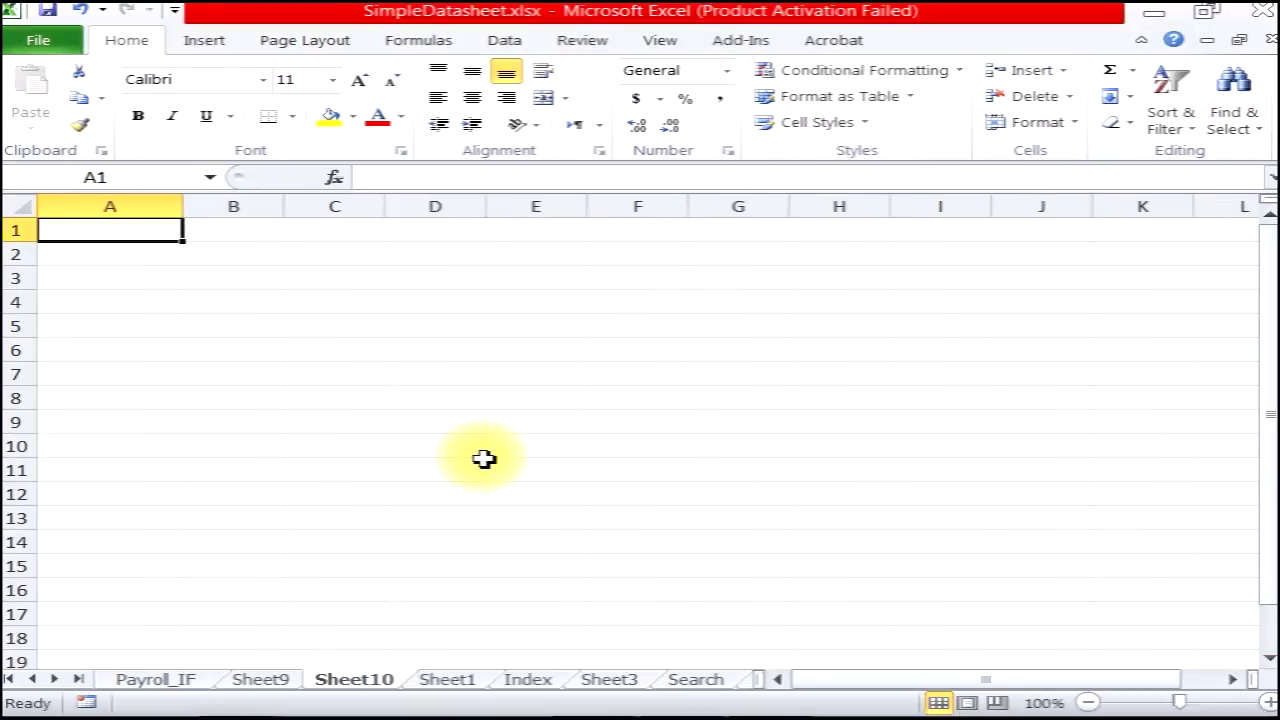
# Set column A's width to 3 through Format > Column Width.
pyautogui.click(1045, 124)
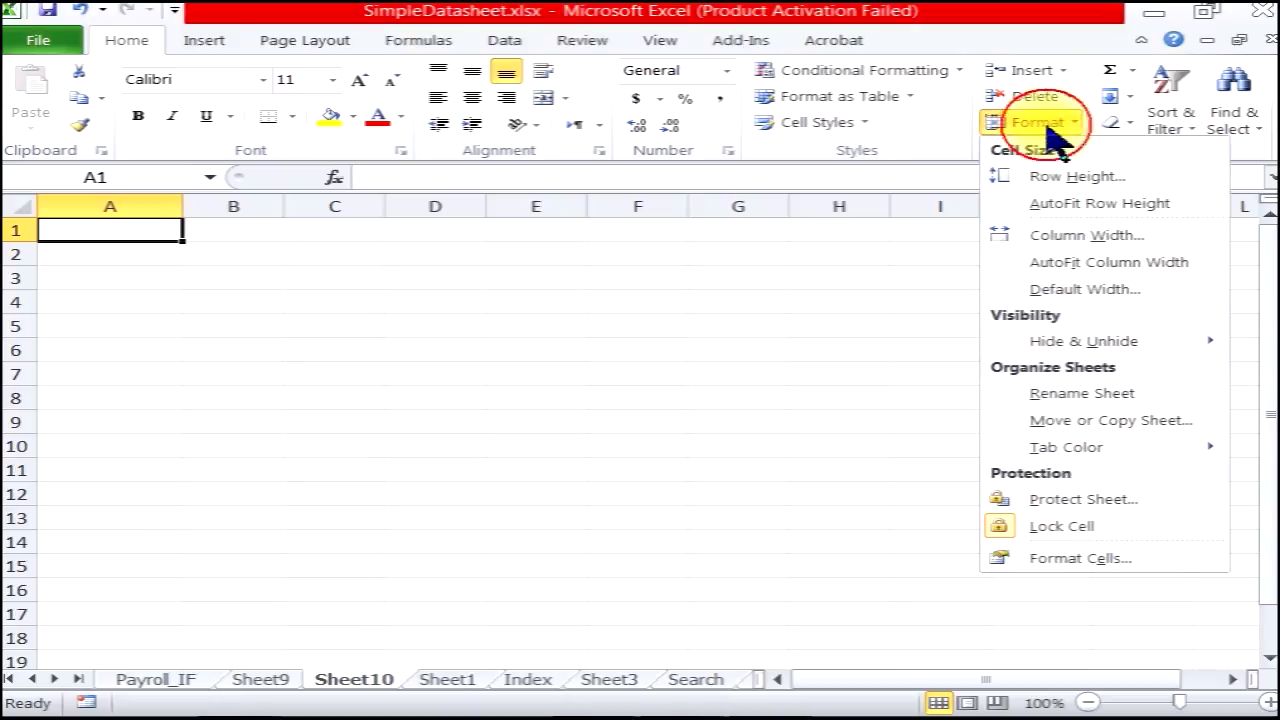
pyautogui.click(1060, 236)
pyautogui.click(610, 421)
pyautogui.write('3')
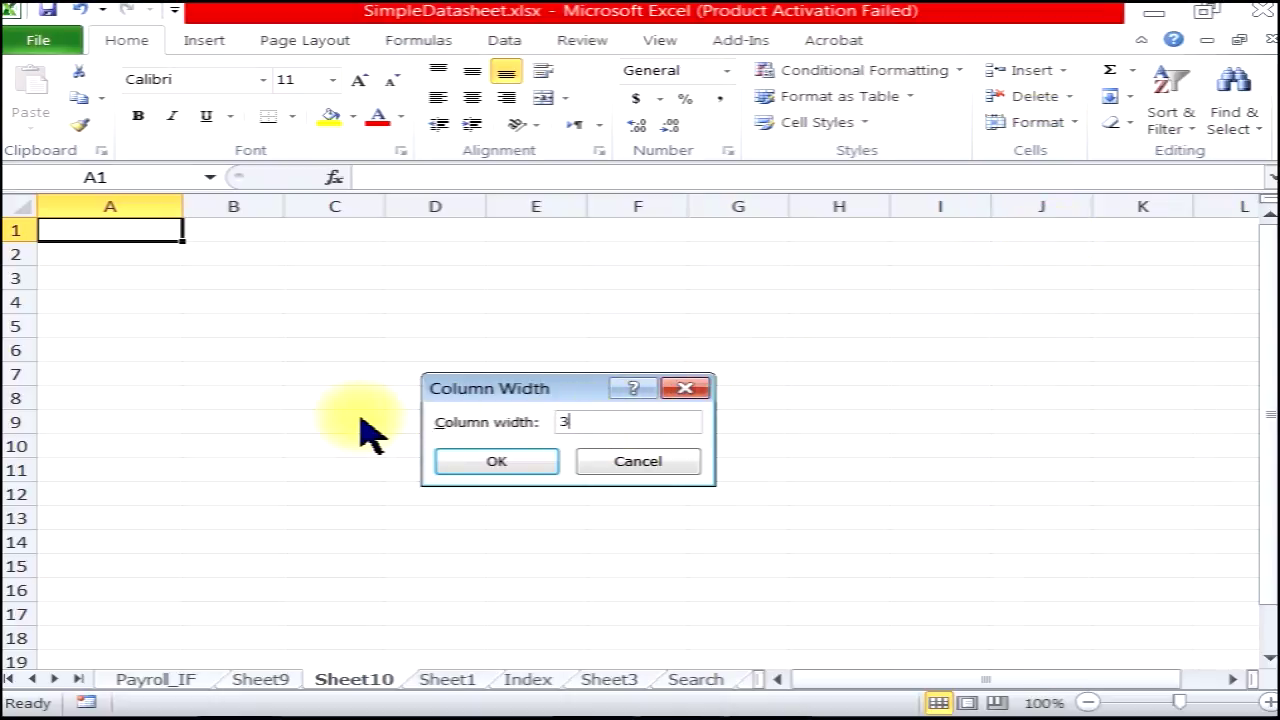
pyautogui.click(517, 458)
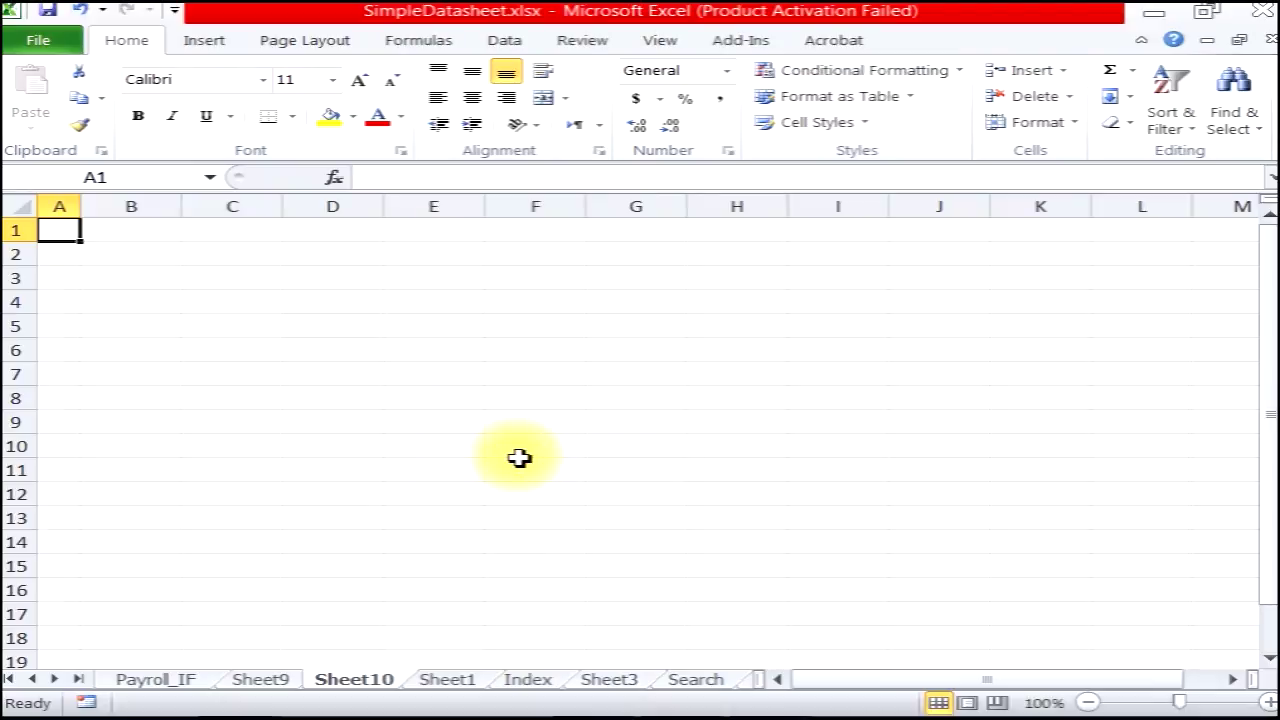
pyautogui.click(240, 680)
# On Sheet1, drag the Candidate Name column to about 28.67 and 20.11, then AutoFit column B.
pyautogui.click(360, 682)
pyautogui.click(432, 682)
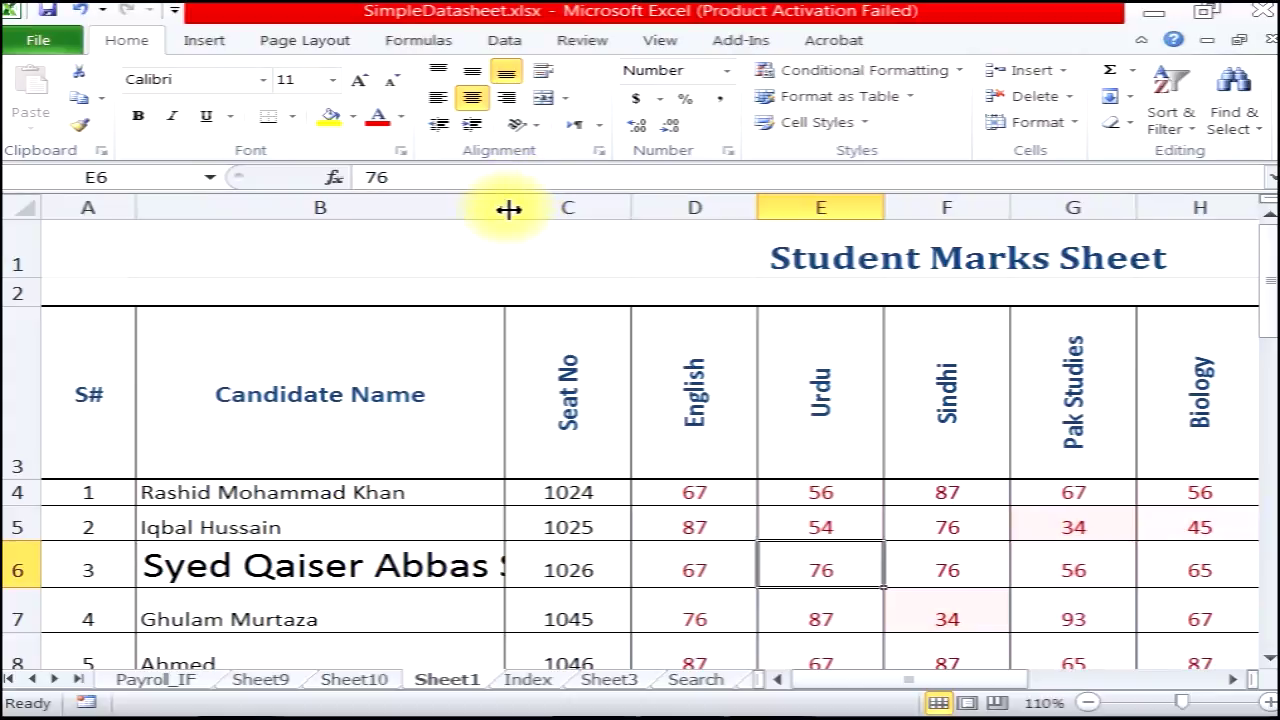
pyautogui.moveTo(509, 208)
pyautogui.mouseDown()
pyautogui.moveTo(732, 196)
pyautogui.moveTo(399, 228)
pyautogui.mouseUp()
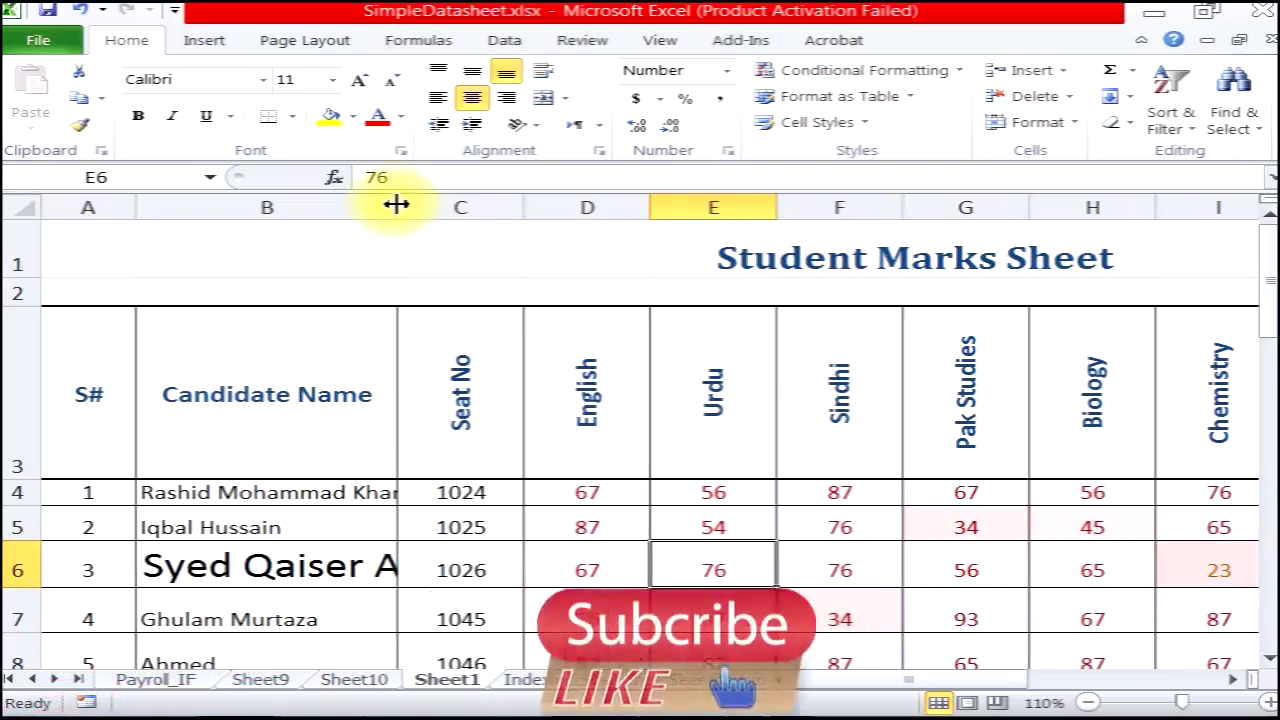
pyautogui.moveTo(398, 203)
pyautogui.mouseDown()
pyautogui.moveTo(528, 219)
pyautogui.moveTo(432, 207)
pyautogui.mouseUp()
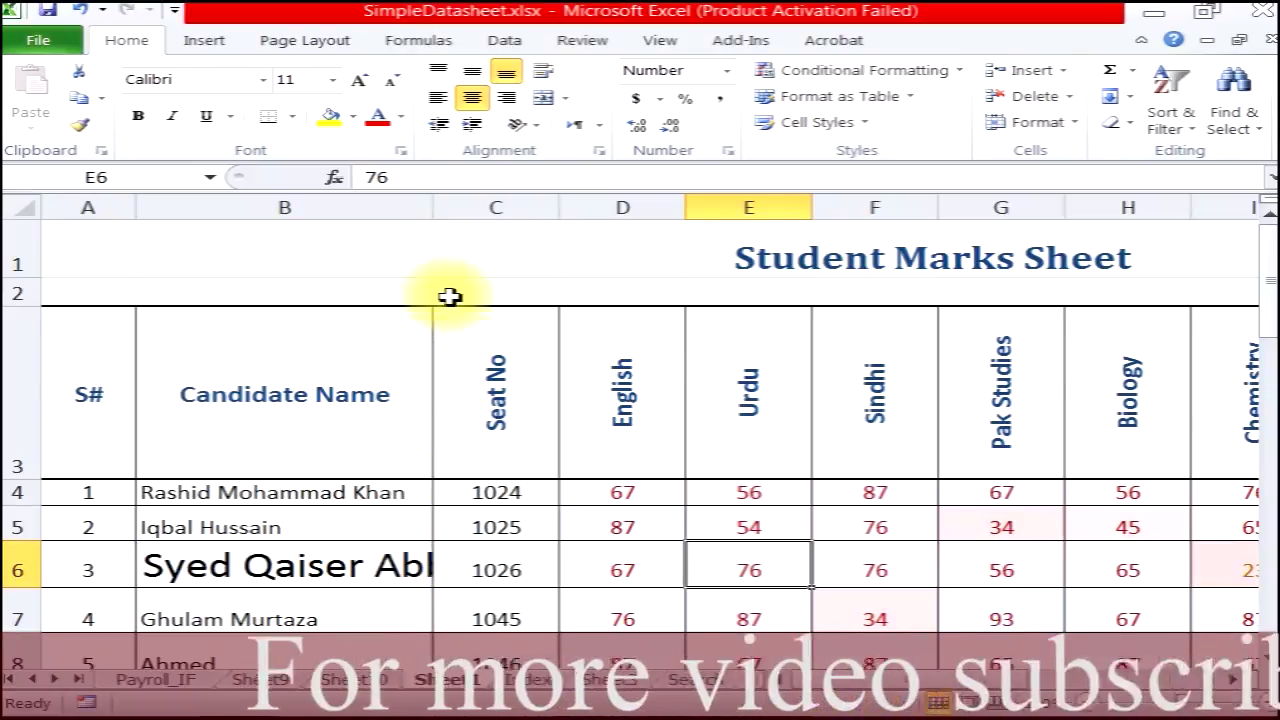
pyautogui.doubleClick(433, 207)
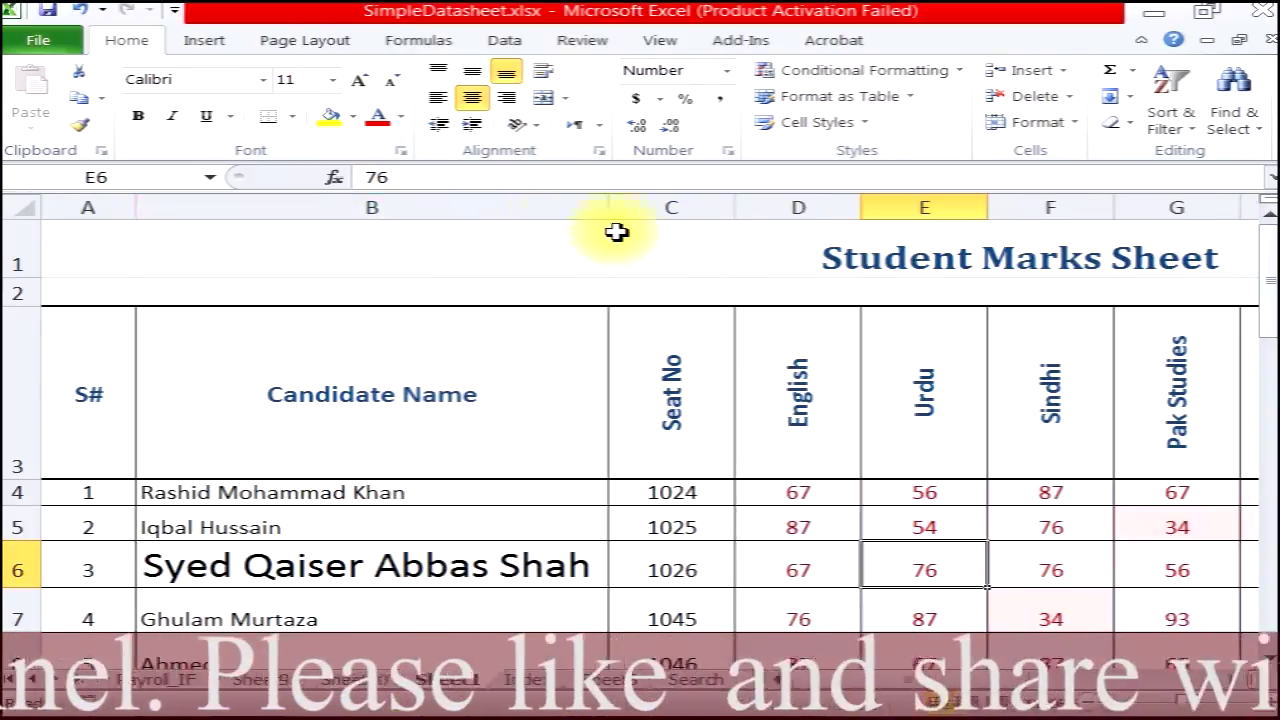
# Narrow the Urdu column to a width of 1.
pyautogui.click(1030, 122)
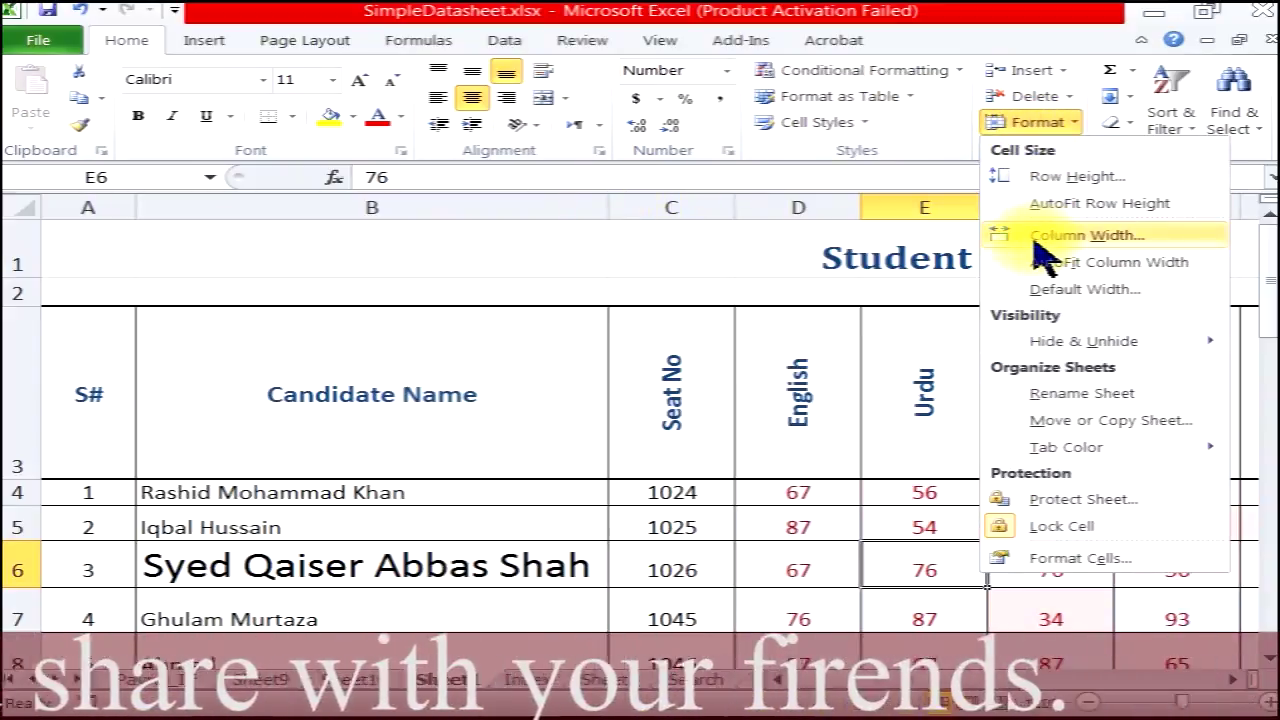
pyautogui.click(1036, 238)
pyautogui.write('1')
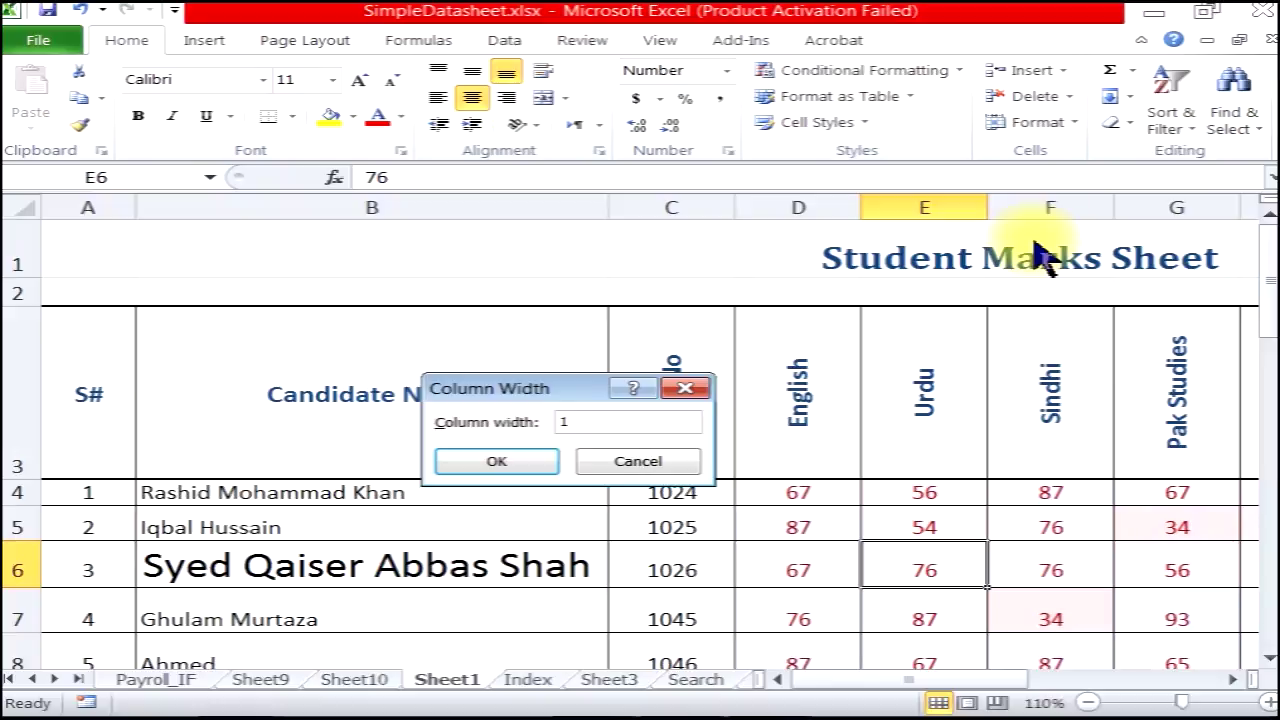
pyautogui.press('Return')
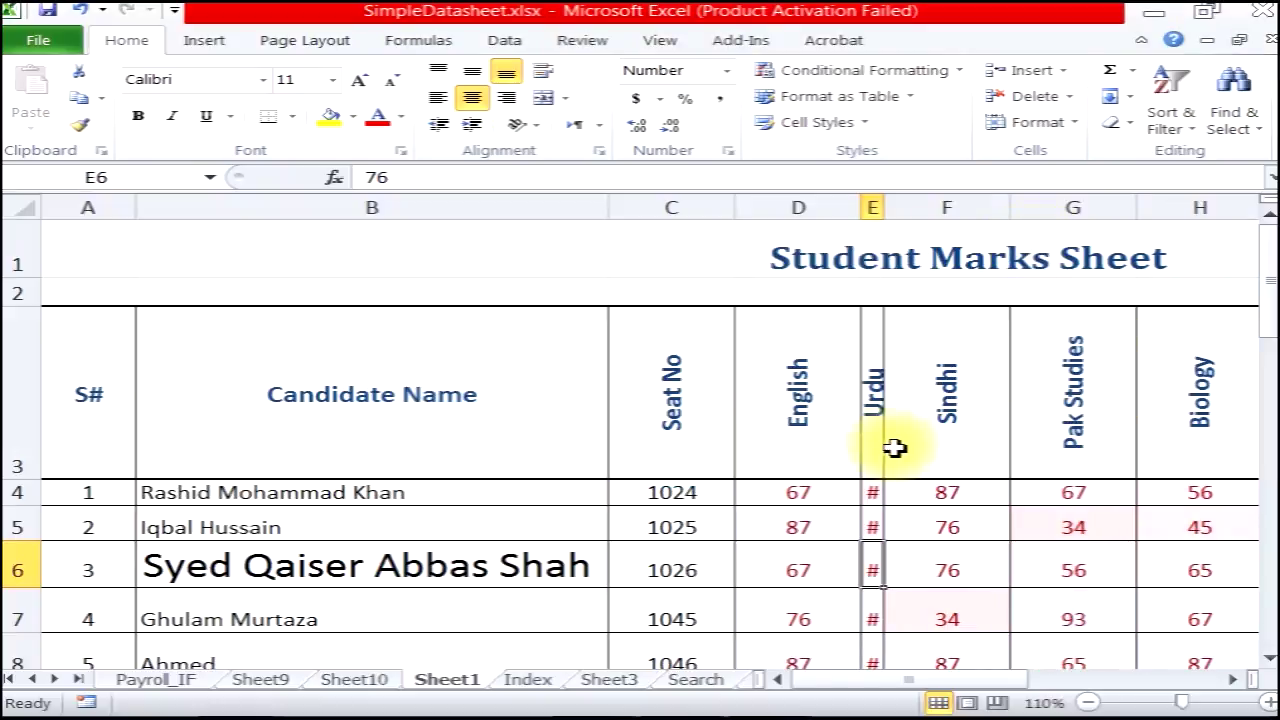
# Select cell E4 and AutoFit the Urdu column width to its marks.
pyautogui.click(862, 540)
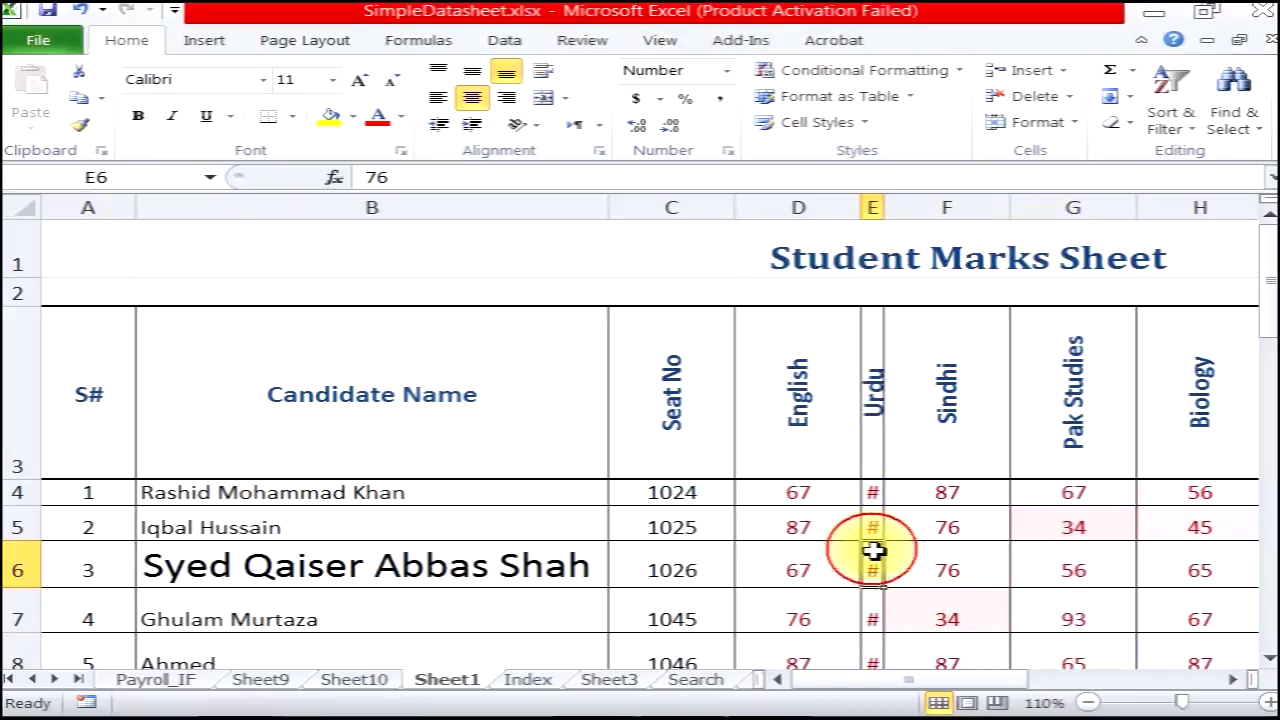
pyautogui.click(236, 498)
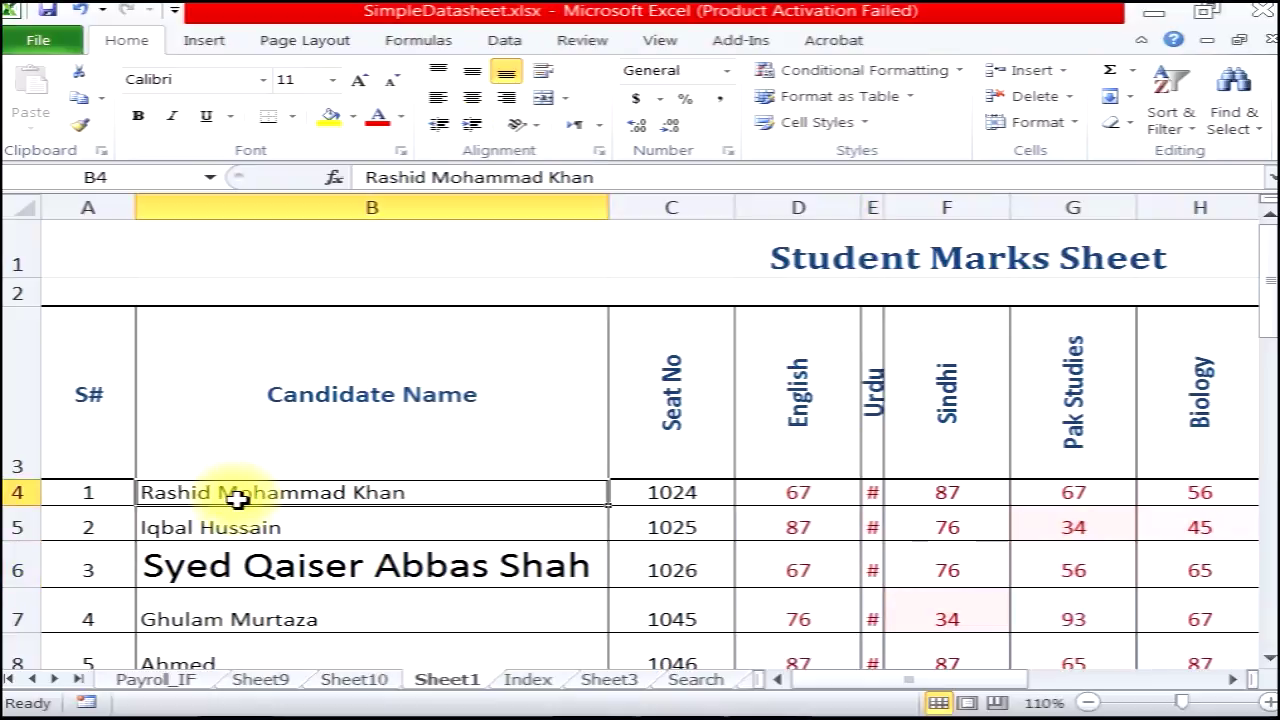
pyautogui.click(868, 492)
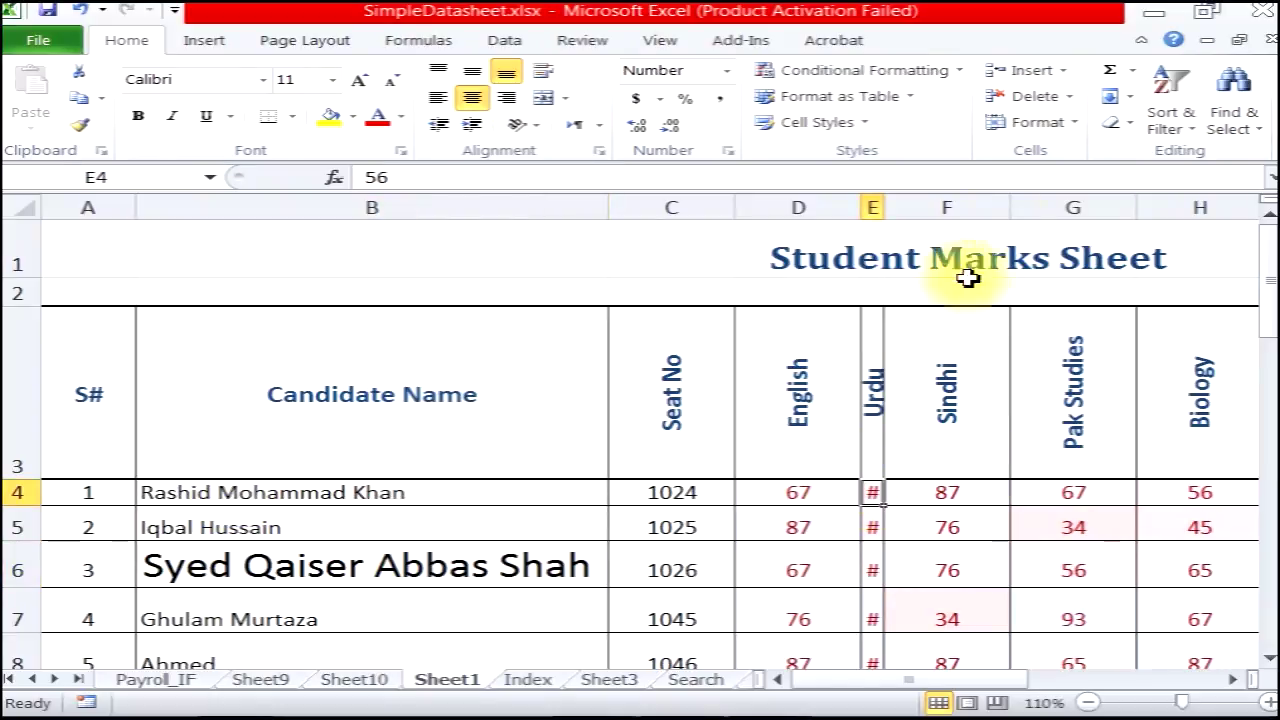
pyautogui.click(1035, 122)
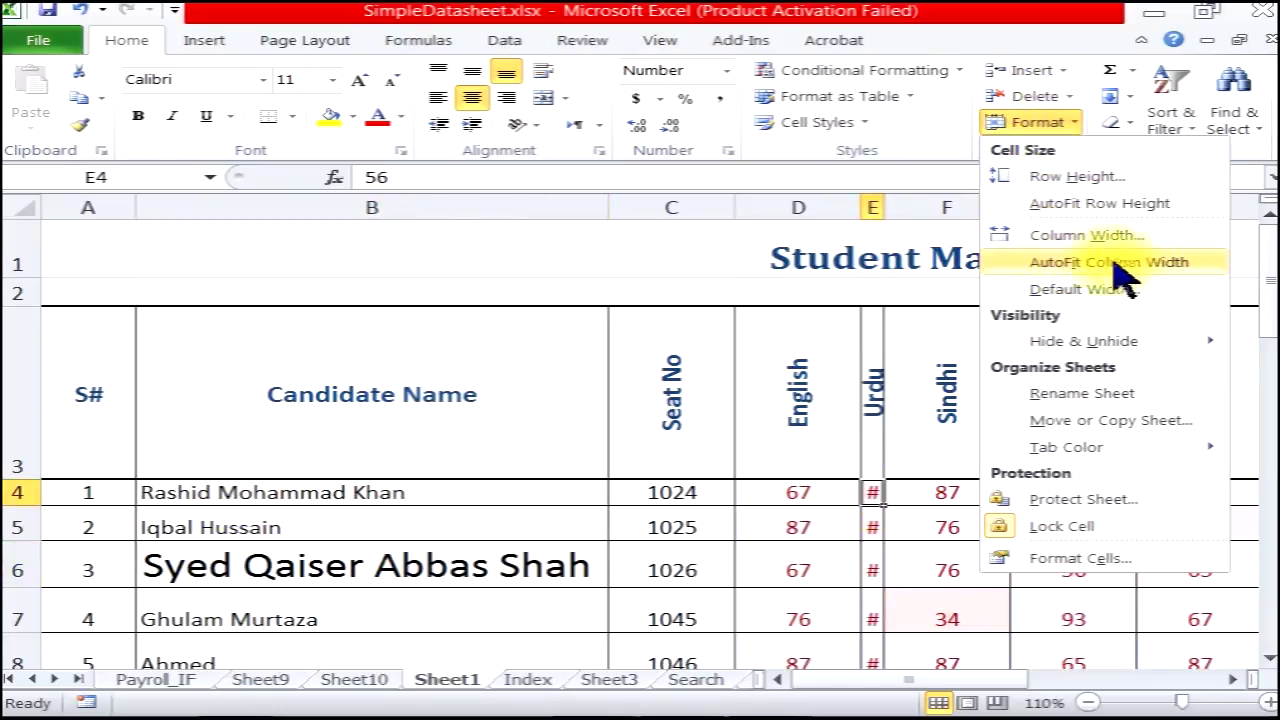
pyautogui.click(1186, 263)
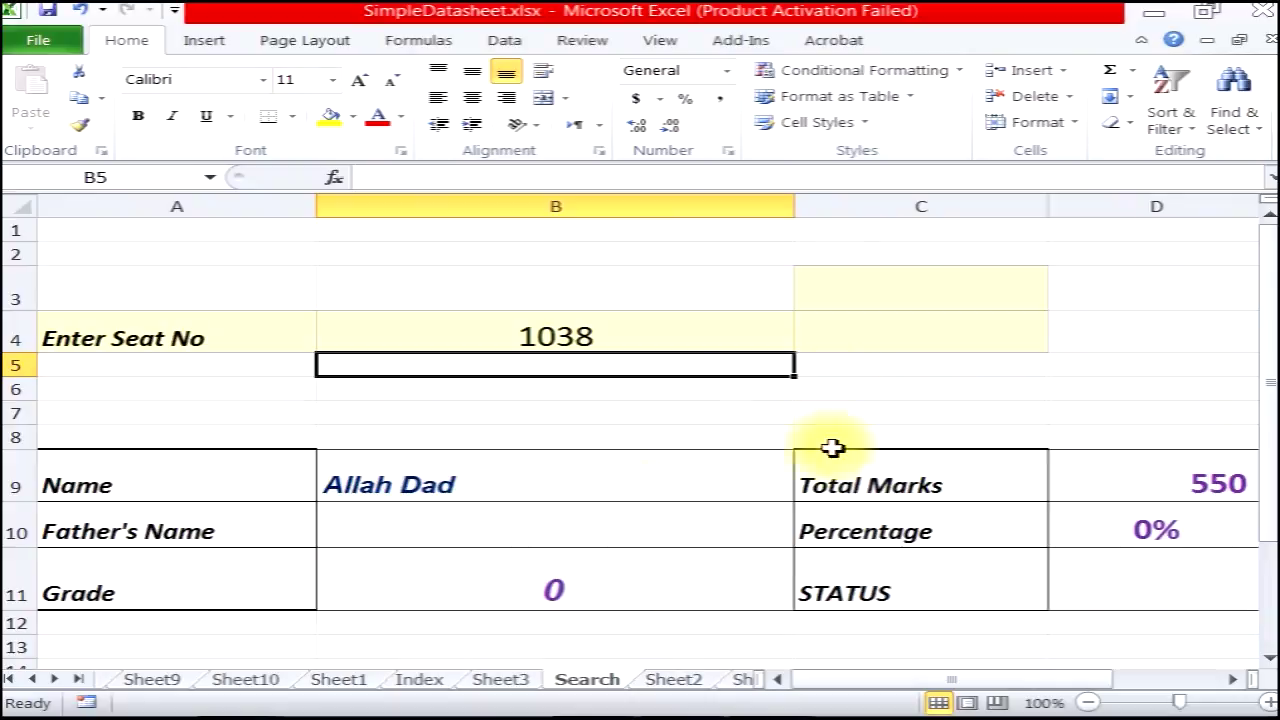
# Insert a new worksheet, Sheet11, and select cells A5:C5.
pyautogui.click(1065, 72)
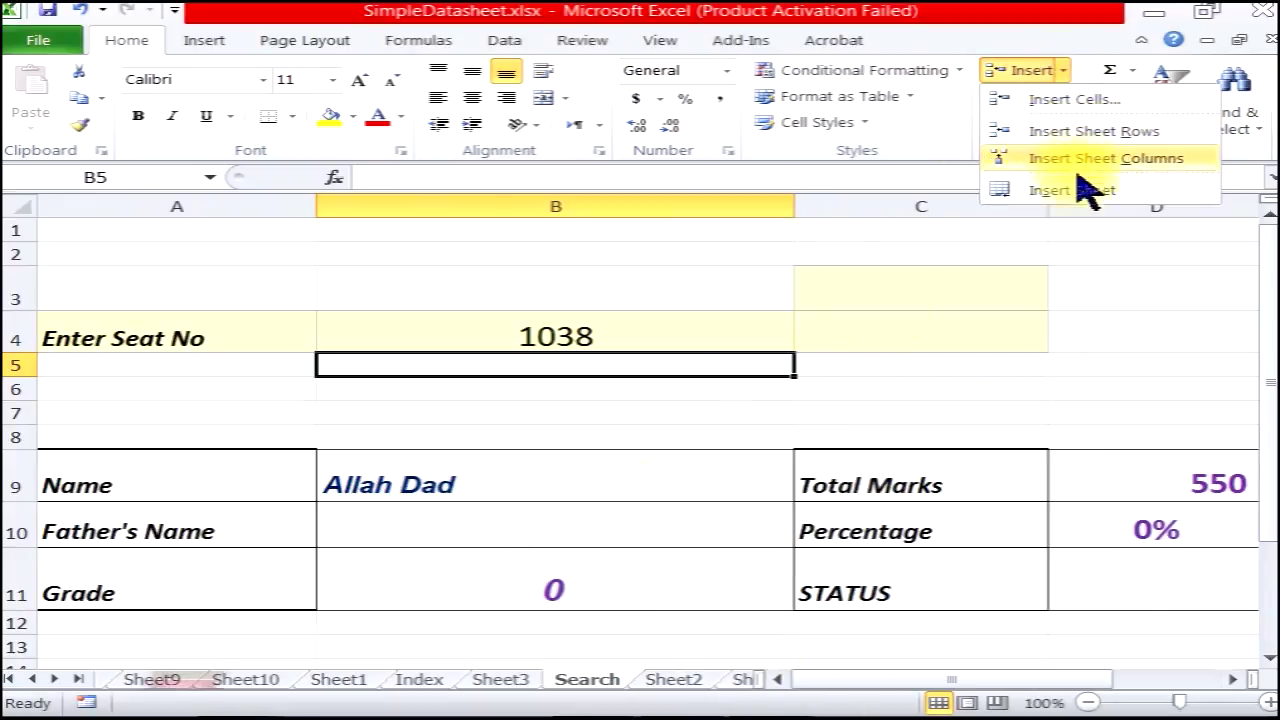
pyautogui.click(1080, 190)
pyautogui.click(97, 320)
pyautogui.moveTo(97, 320); pyautogui.dragTo(329, 333)
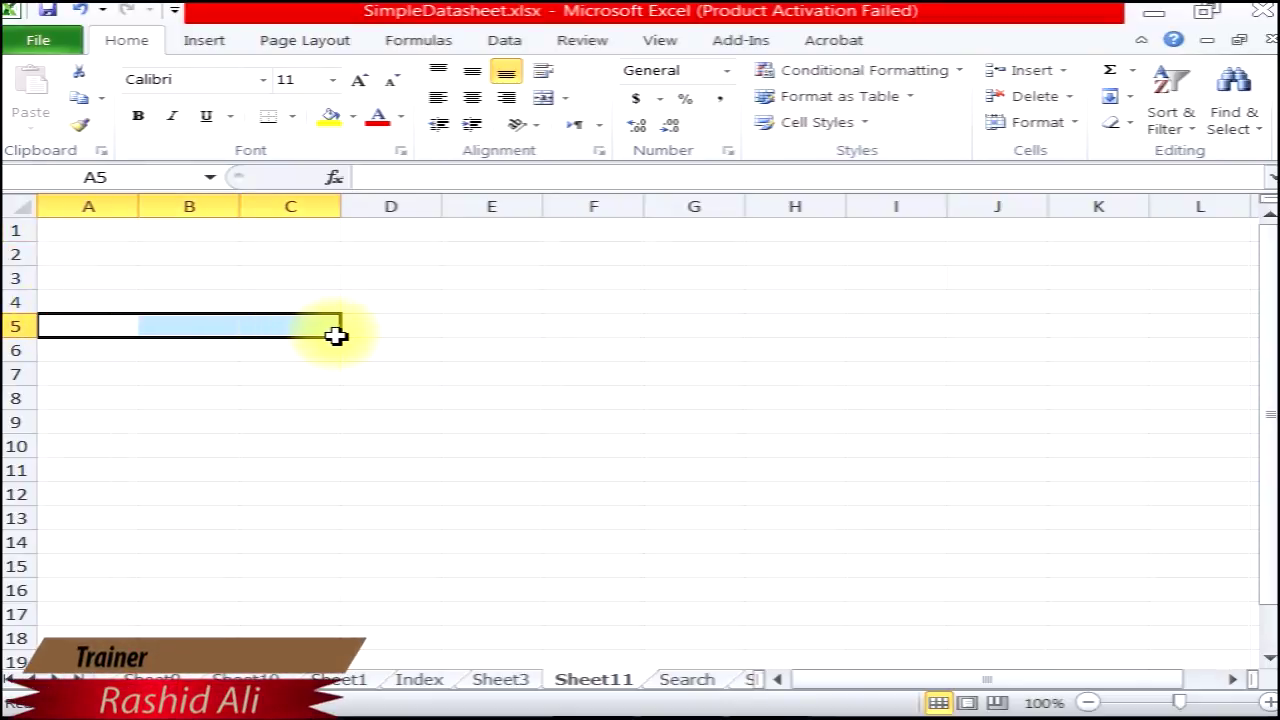
# Close Excel with Don't Save and relaunch it via Run with a blank workbook.
pyautogui.click(1254, 11)
pyautogui.click(680, 413)
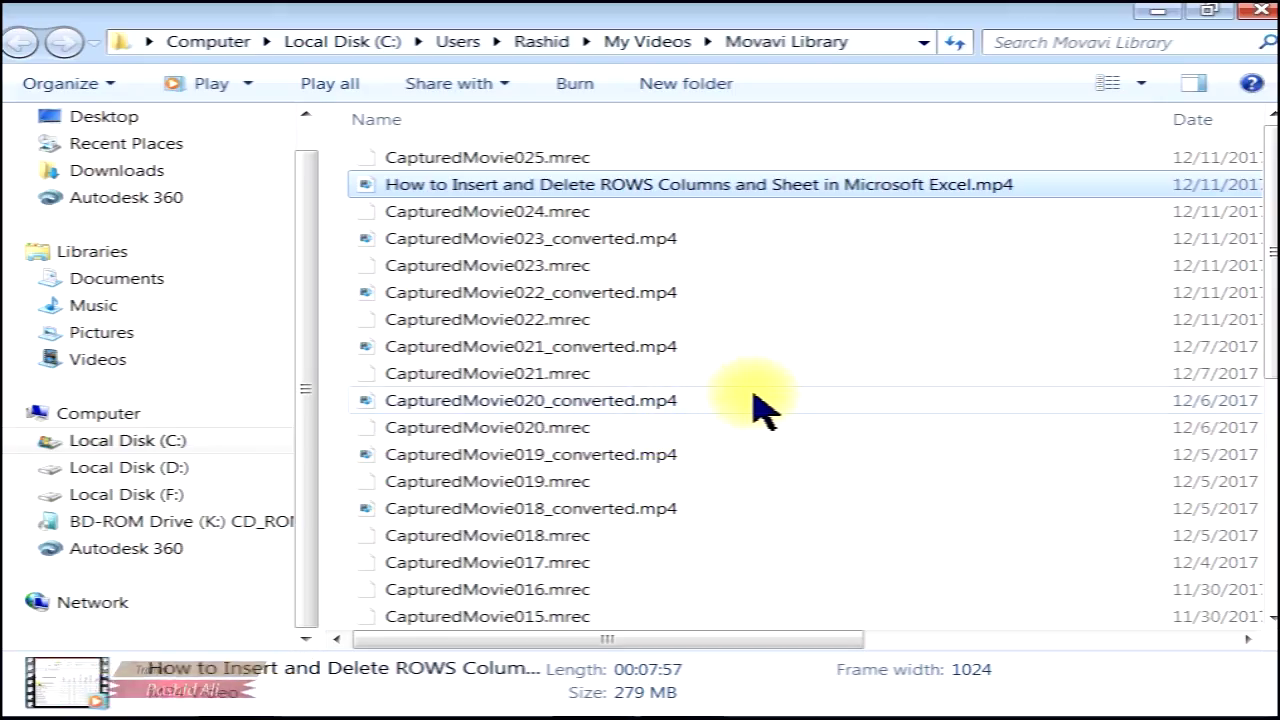
pyautogui.press('super+r')
pyautogui.write('excel')
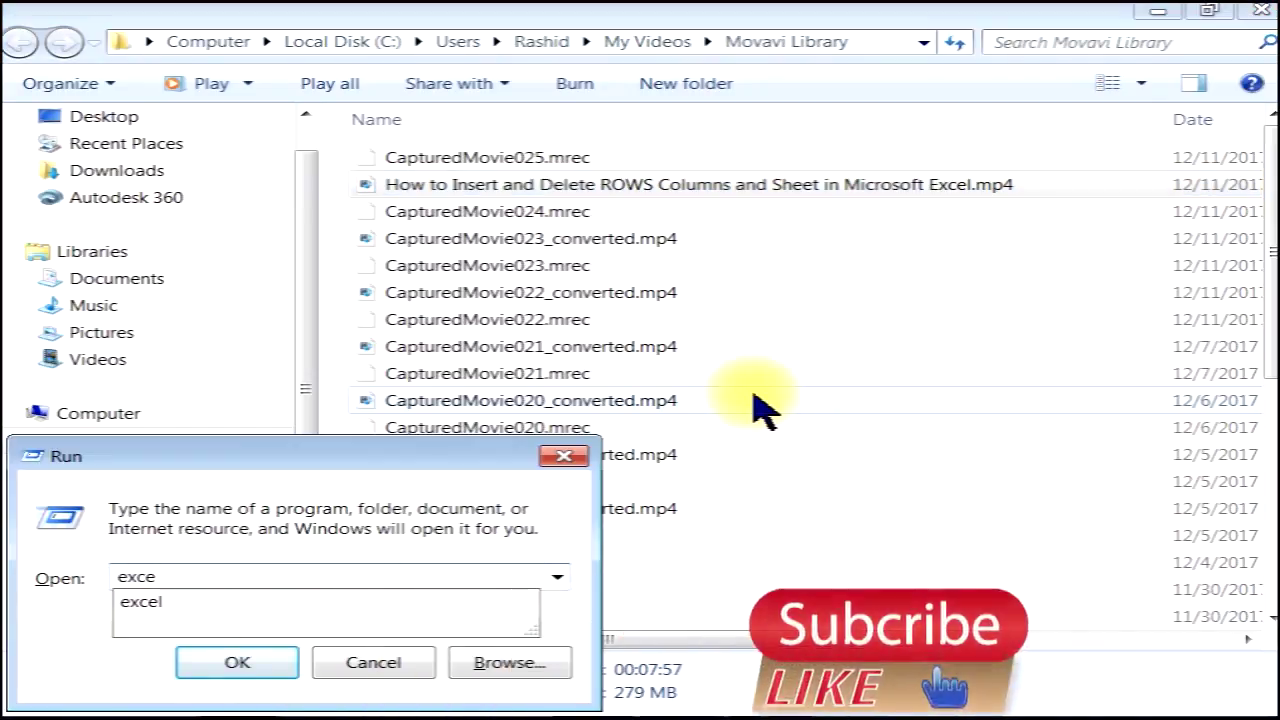
pyautogui.press('Return')
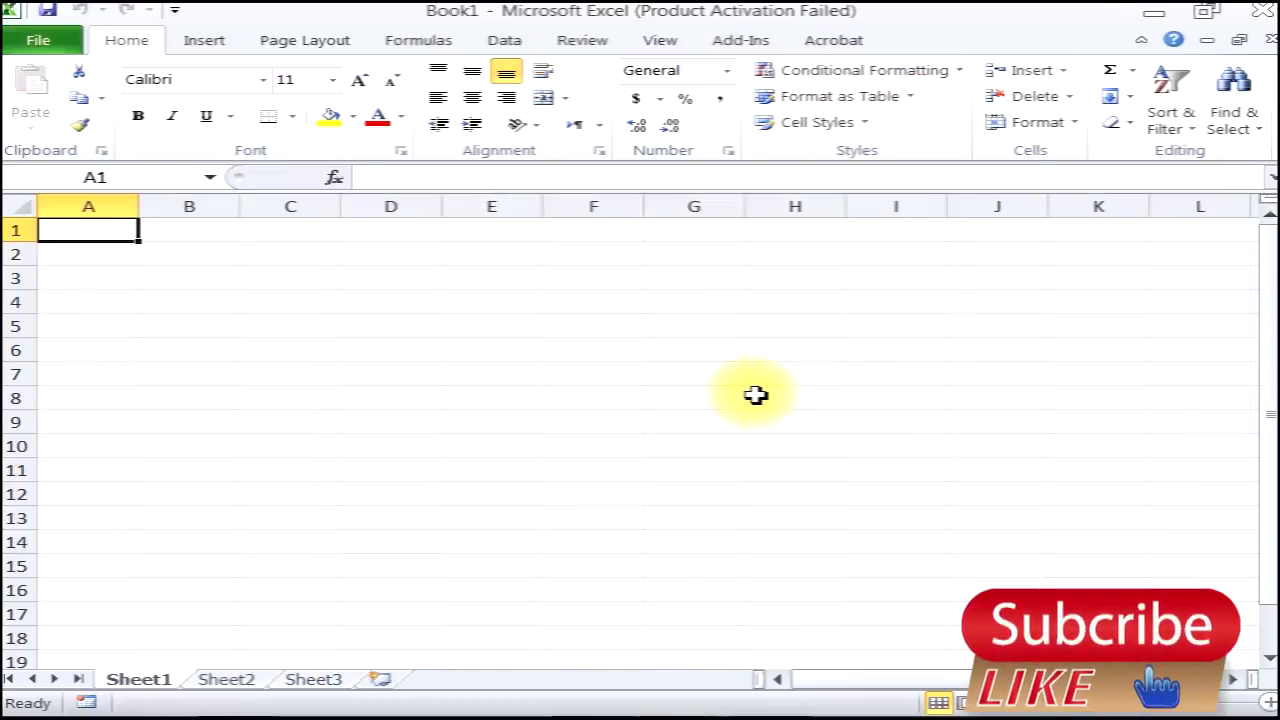
pyautogui.click(940, 600)
# On Sheet1, set the standard column width to 9.
pyautogui.click(226, 680)
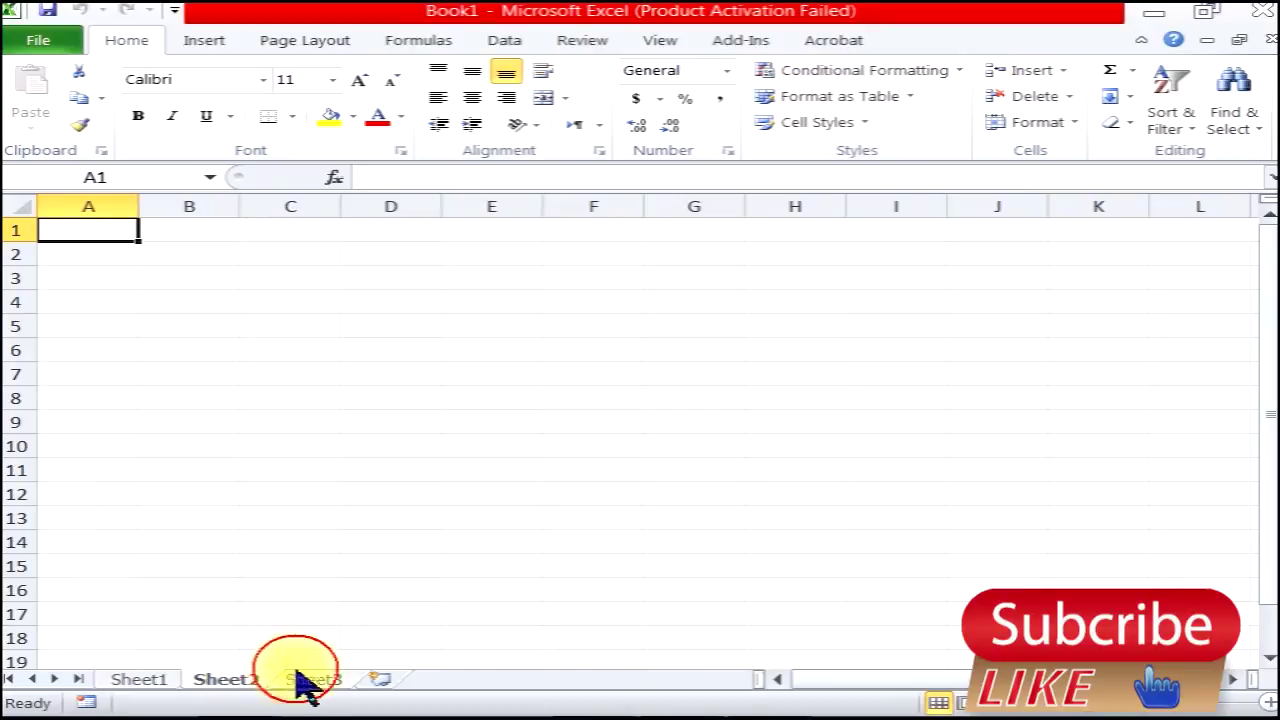
pyautogui.click(141, 680)
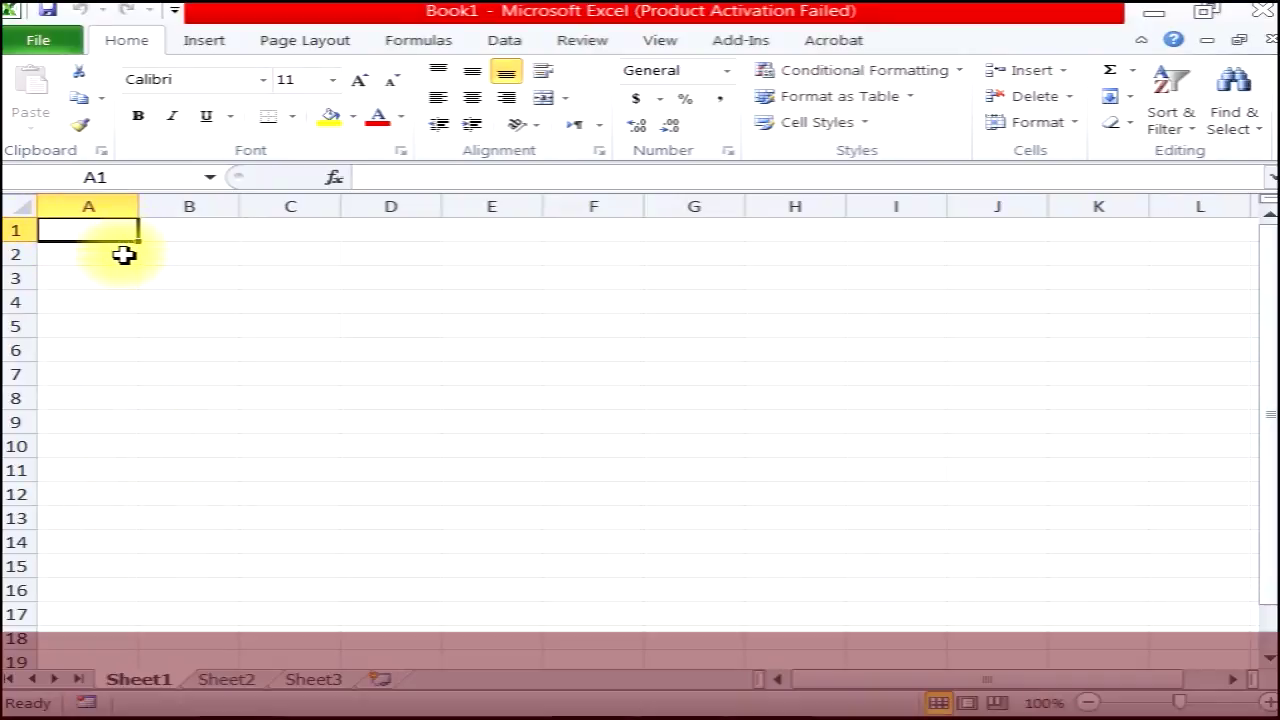
pyautogui.click(1050, 131)
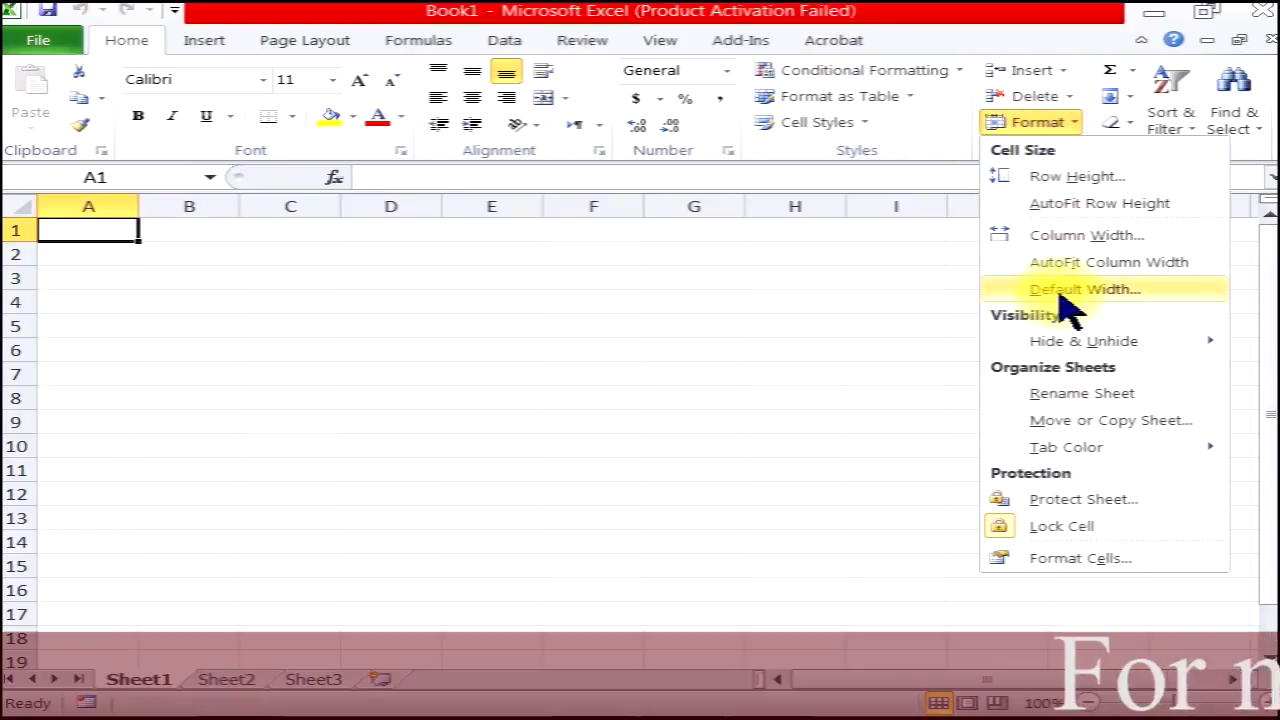
pyautogui.click(1138, 292)
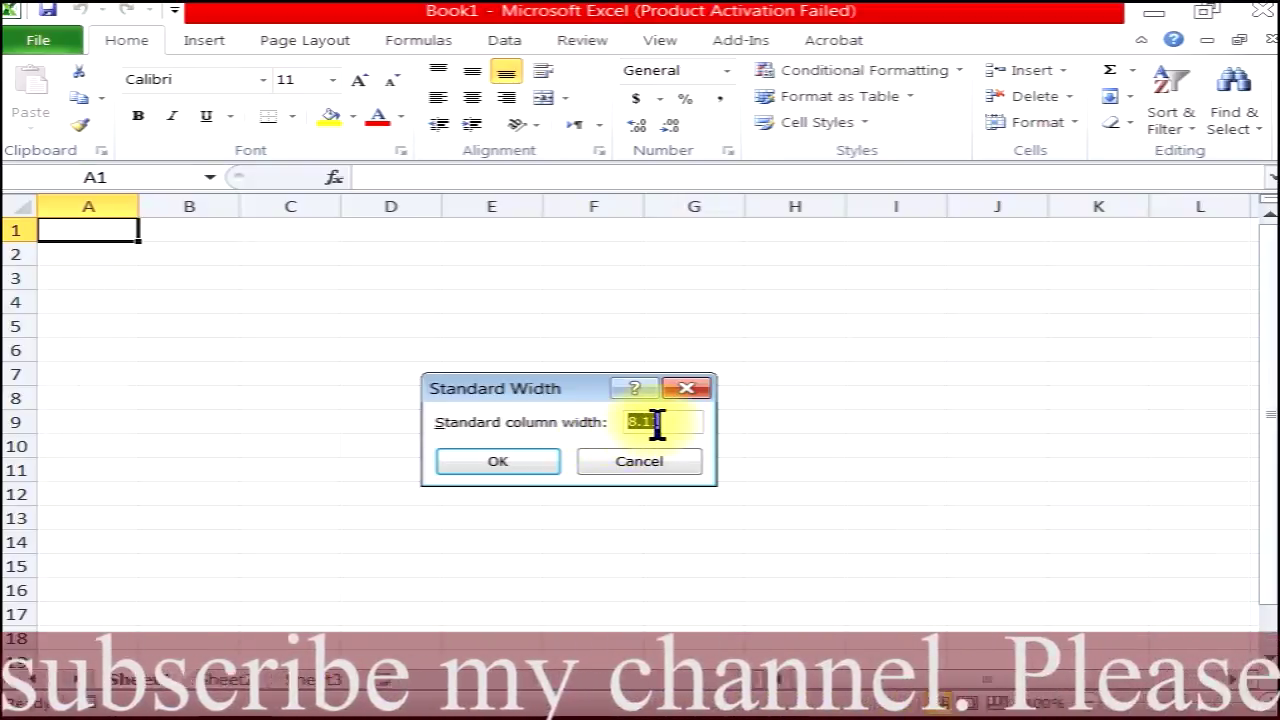
pyautogui.write('9')
pyautogui.click(493, 463)
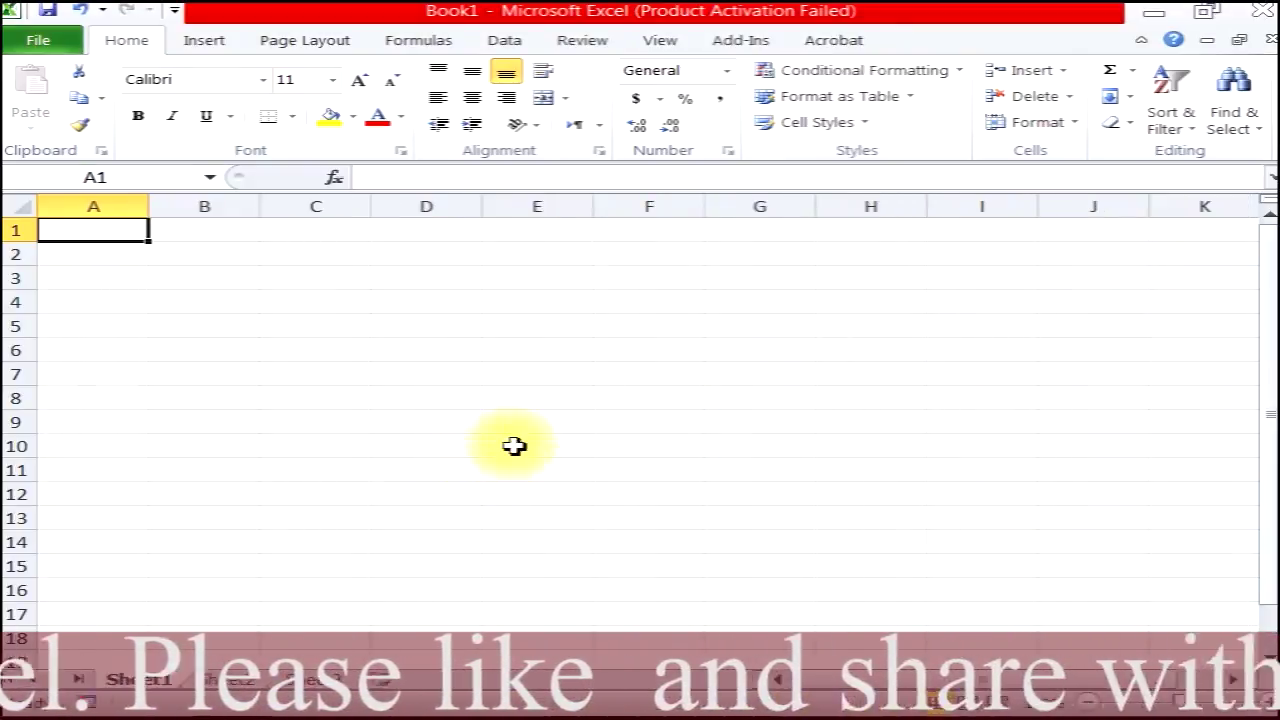
# Close Excel without saving and relaunch it from Run into a new Book1.
pyautogui.hotkey('alt', 'F4')
pyautogui.click(672, 394)
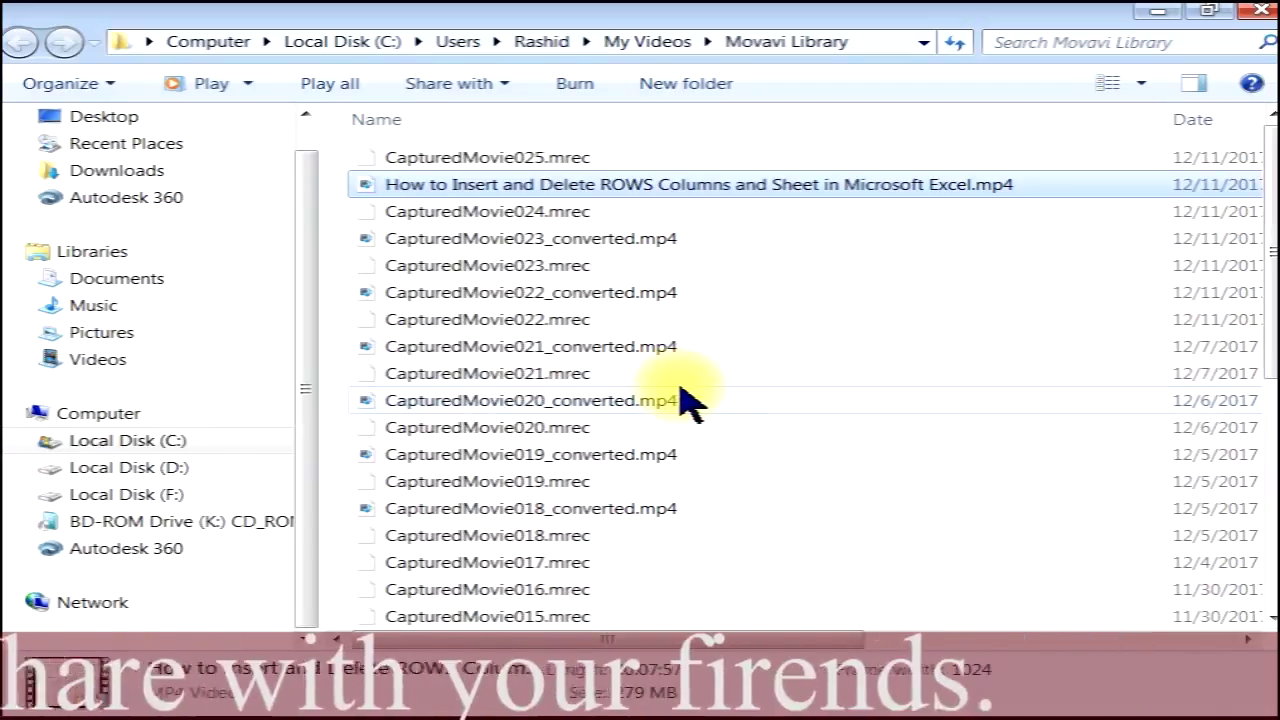
pyautogui.press('super+r')
pyautogui.write('exce')
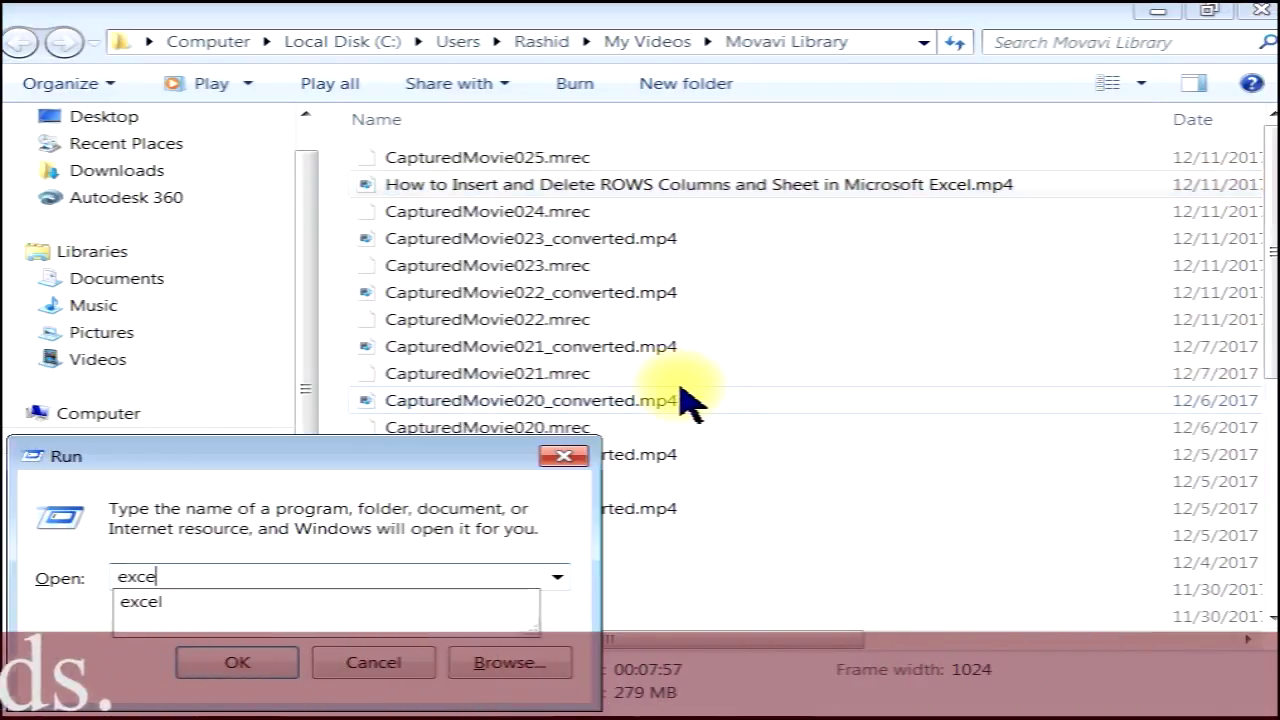
pyautogui.write('l')
pyautogui.press('Return')
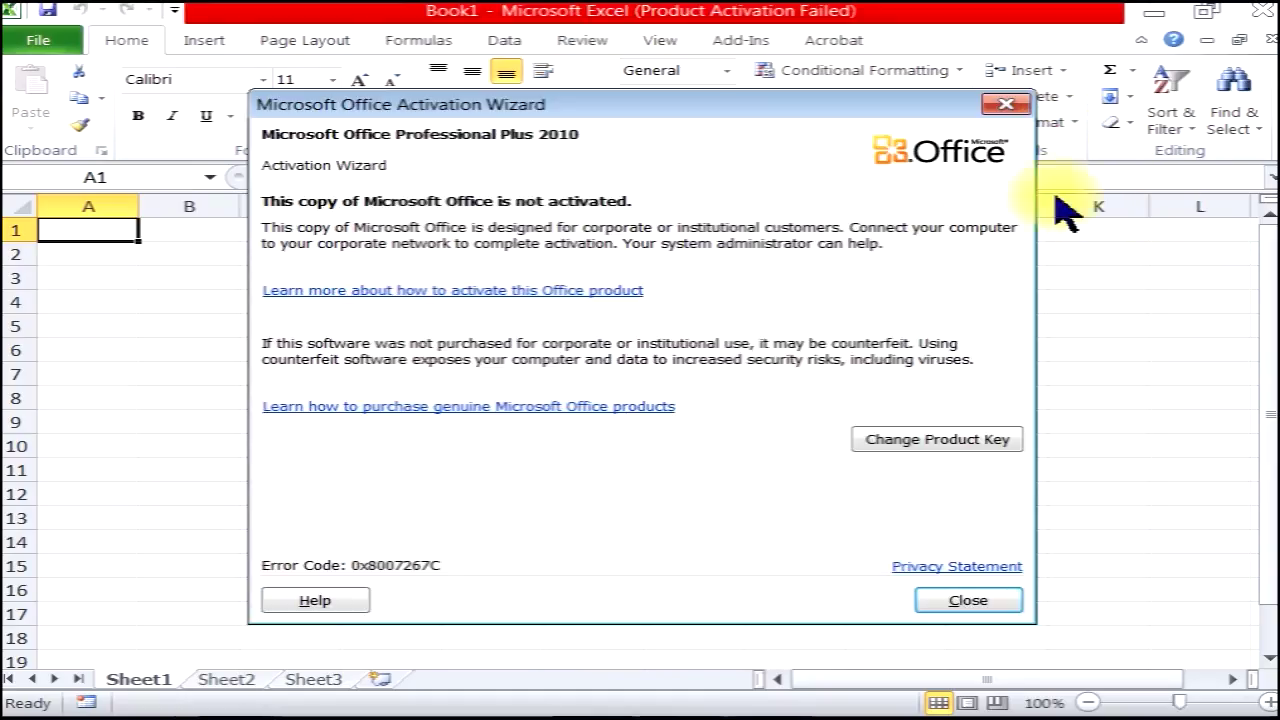
pyautogui.click(968, 600)
# Open the Standard Width dialog and cancel it, keeping the default 8.11.
pyautogui.click(1058, 122)
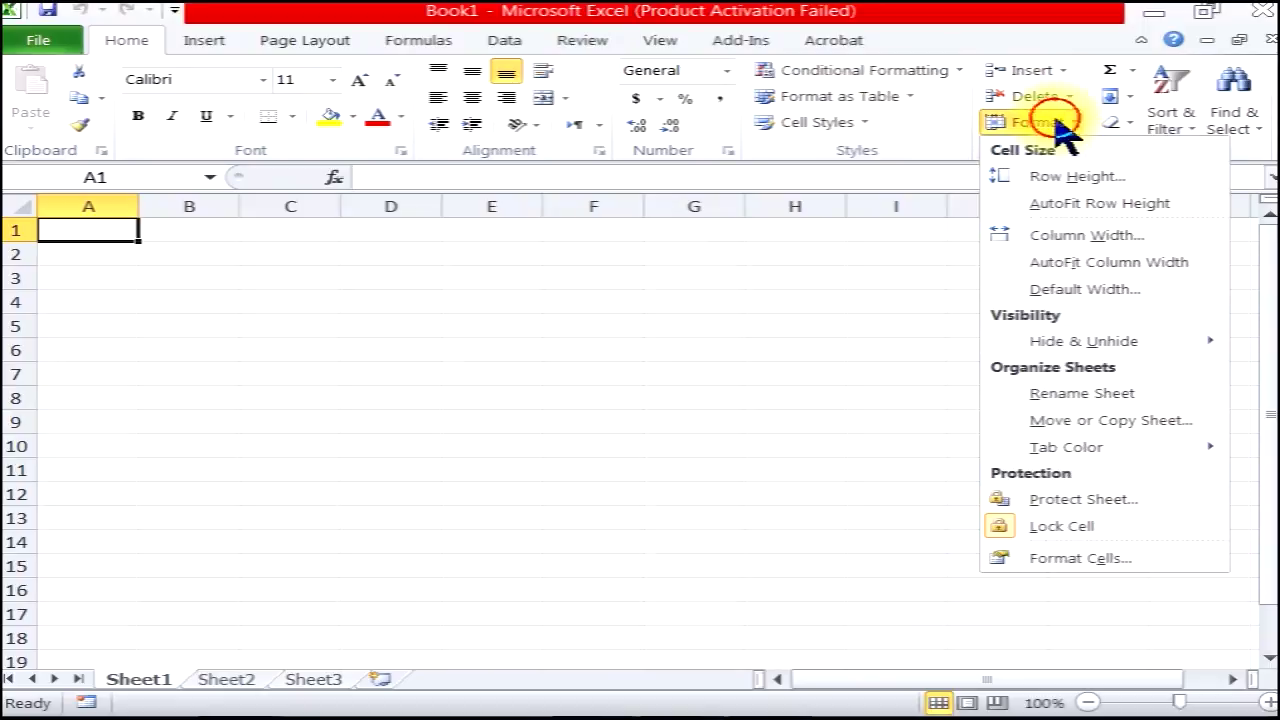
pyautogui.click(1078, 290)
pyautogui.click(662, 421)
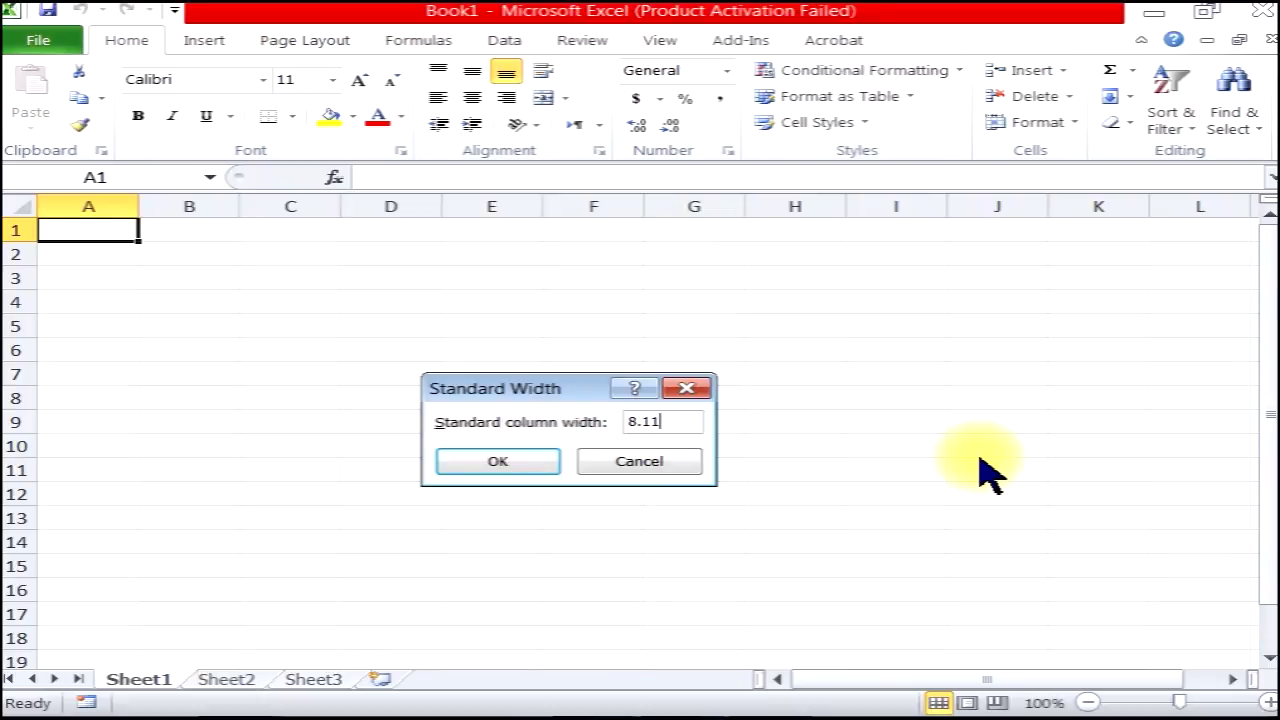
pyautogui.click(645, 460)
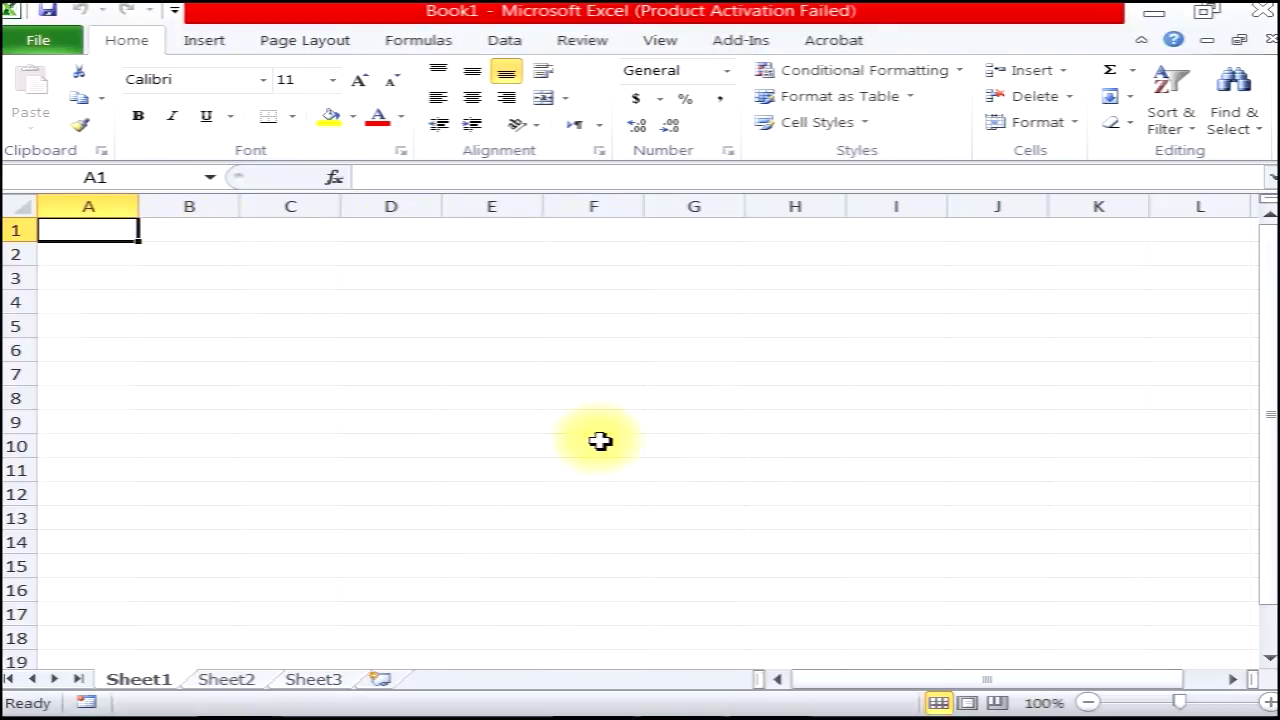
# Check Sheet3 and Sheet1's columns A–C, select cell C5 and bring up the Format options.
pyautogui.click(295, 678)
pyautogui.click(157, 677)
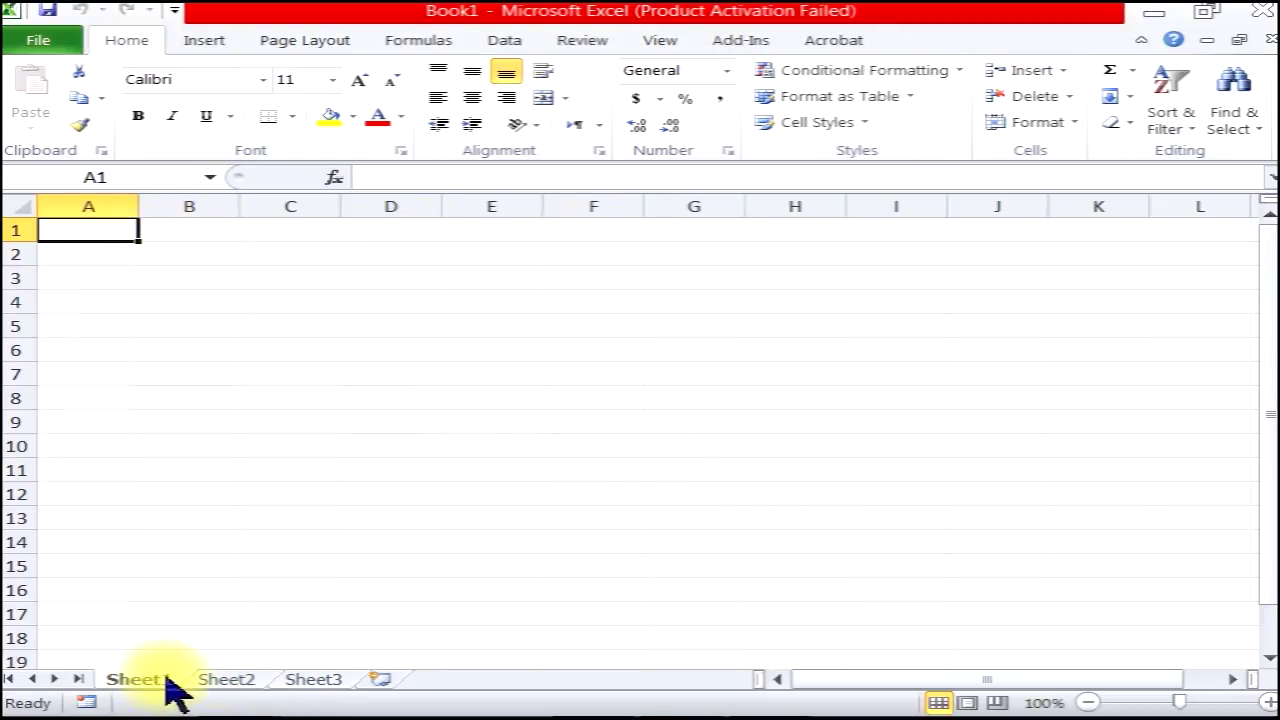
pyautogui.click(106, 205)
pyautogui.click(185, 205)
pyautogui.moveTo(238, 200); pyautogui.dragTo(238, 200)
pyautogui.click(330, 206)
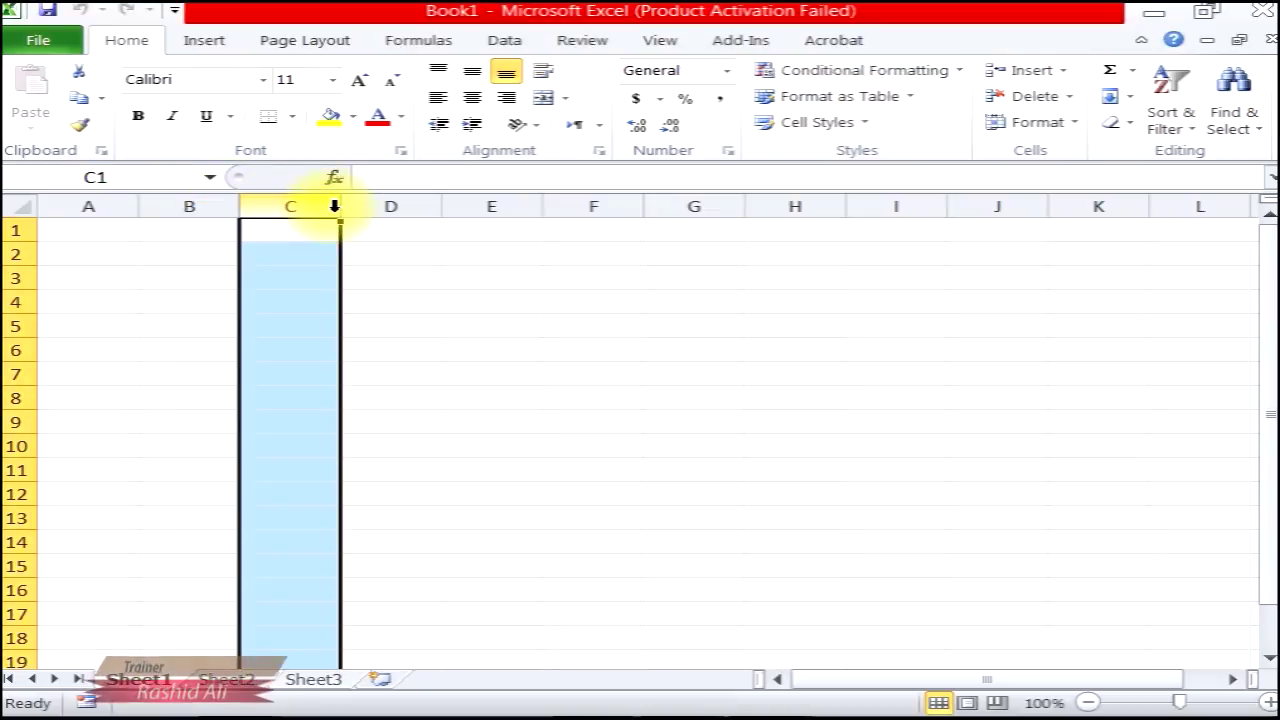
pyautogui.click(349, 257)
pyautogui.click(333, 324)
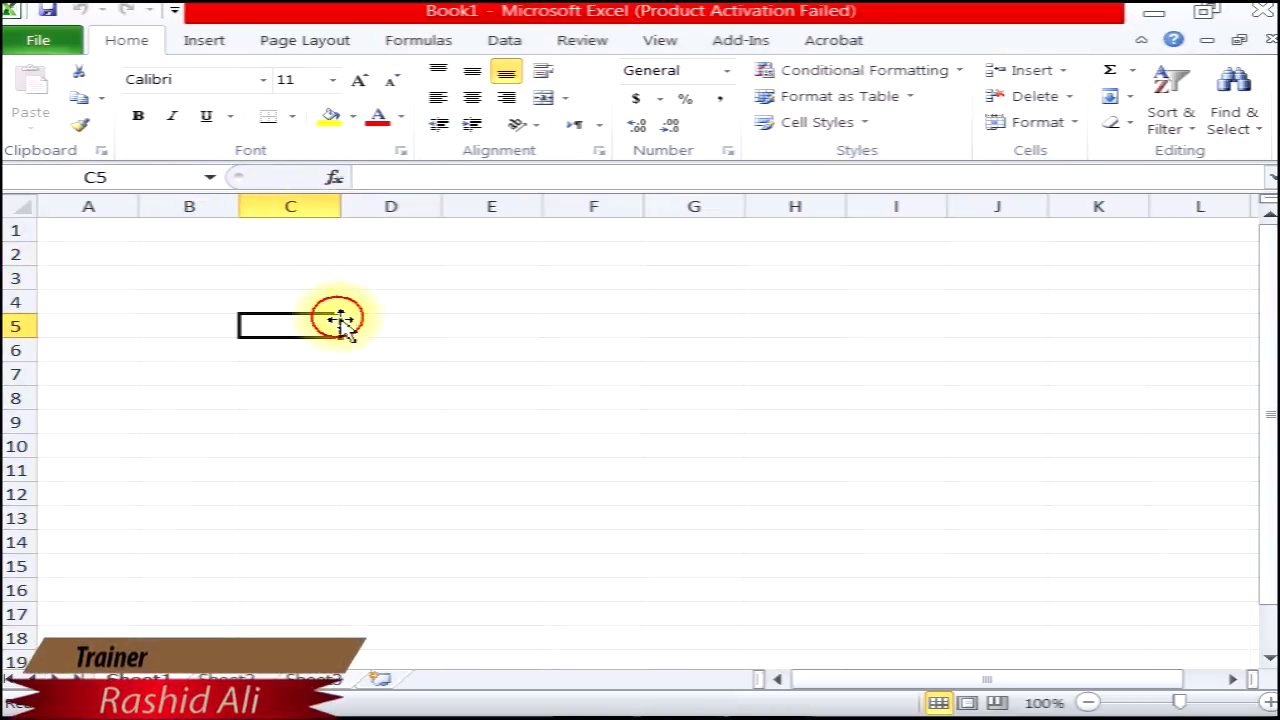
pyautogui.click(1050, 126)
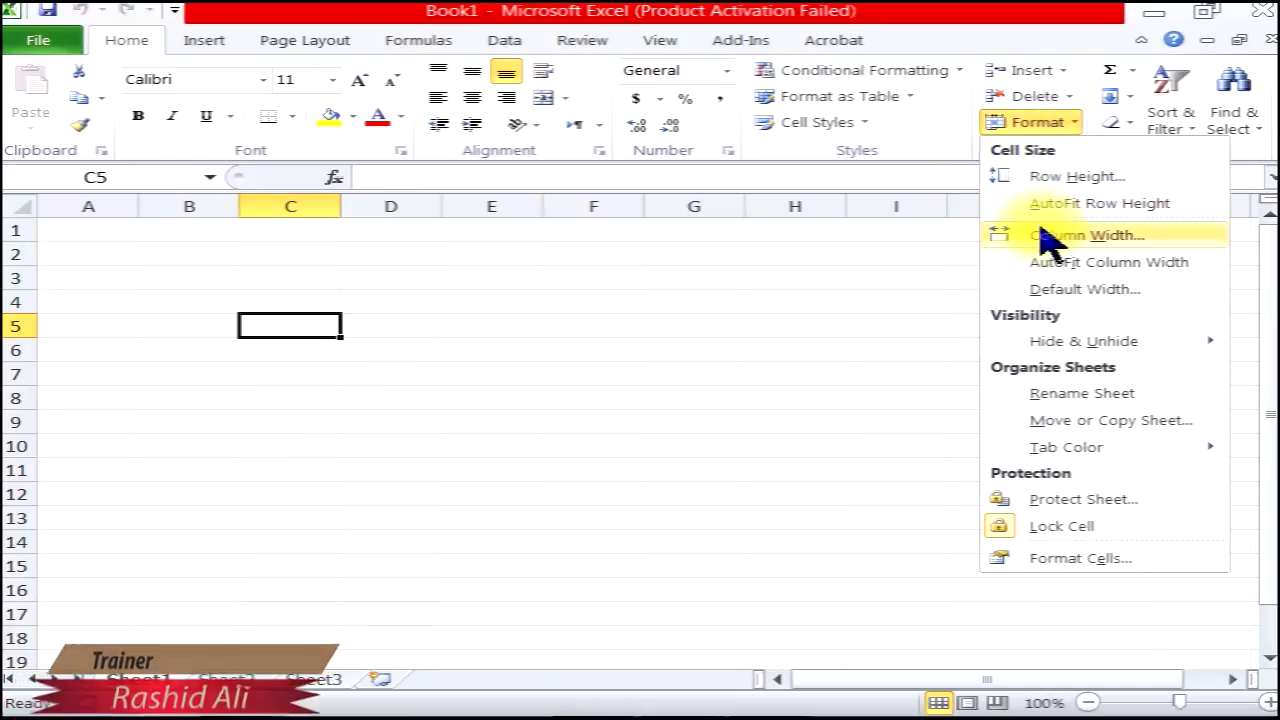
# Apply a standard column width of 12 and select a block across rows 3 and 4.
pyautogui.click(1037, 290)
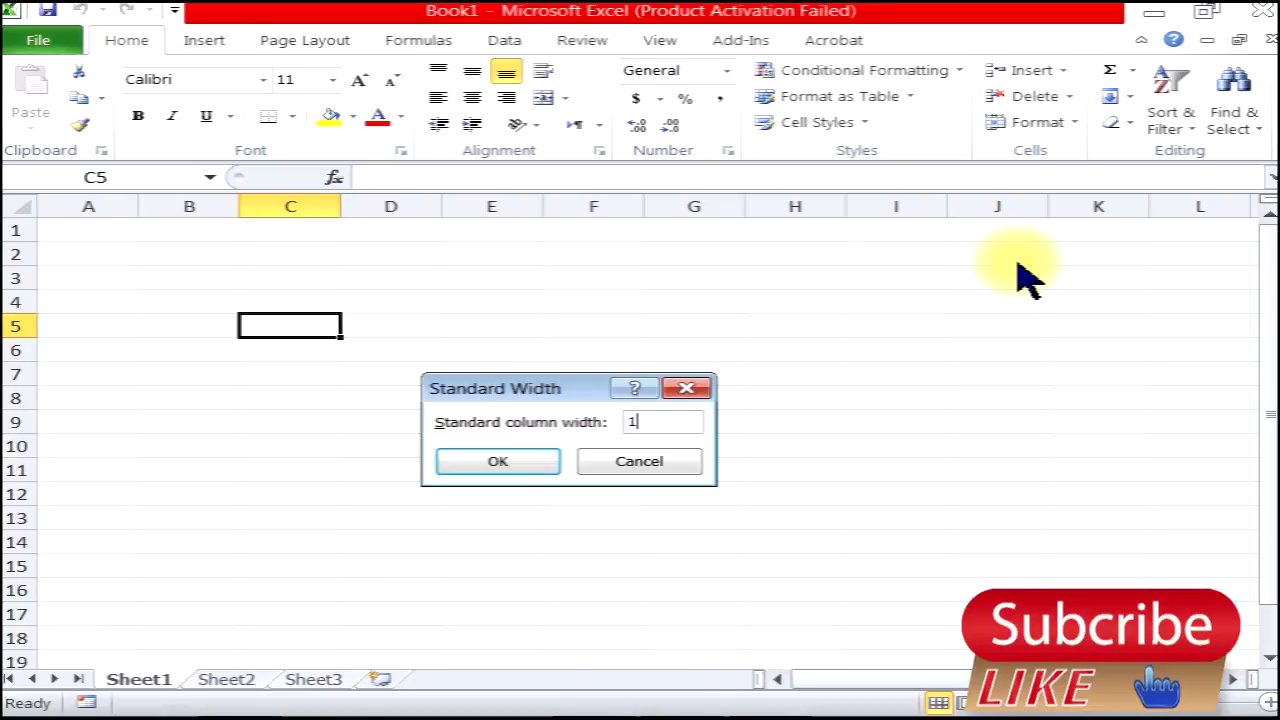
pyautogui.click(510, 463)
pyautogui.moveTo(86, 278); pyautogui.dragTo(1186, 299)
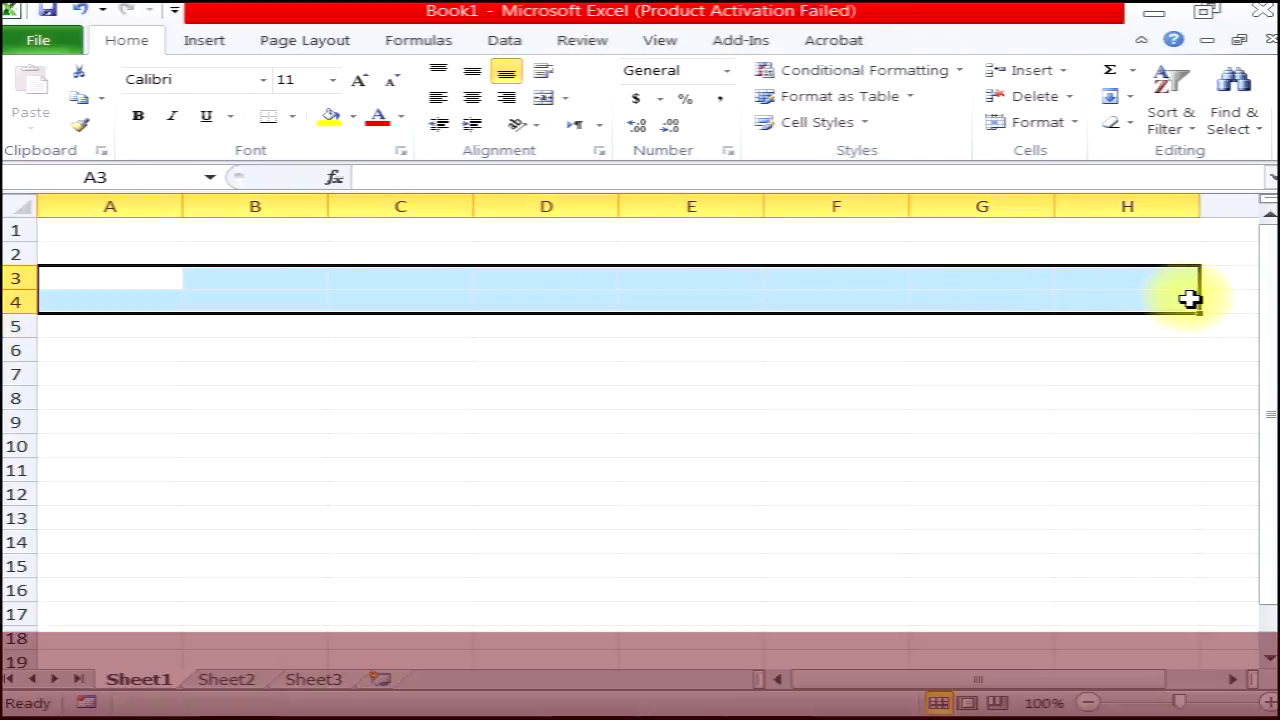
pyautogui.moveTo(1008, 681); pyautogui.dragTo(1017, 684)
pyautogui.moveTo(1215, 700); pyautogui.dragTo(651, 686)
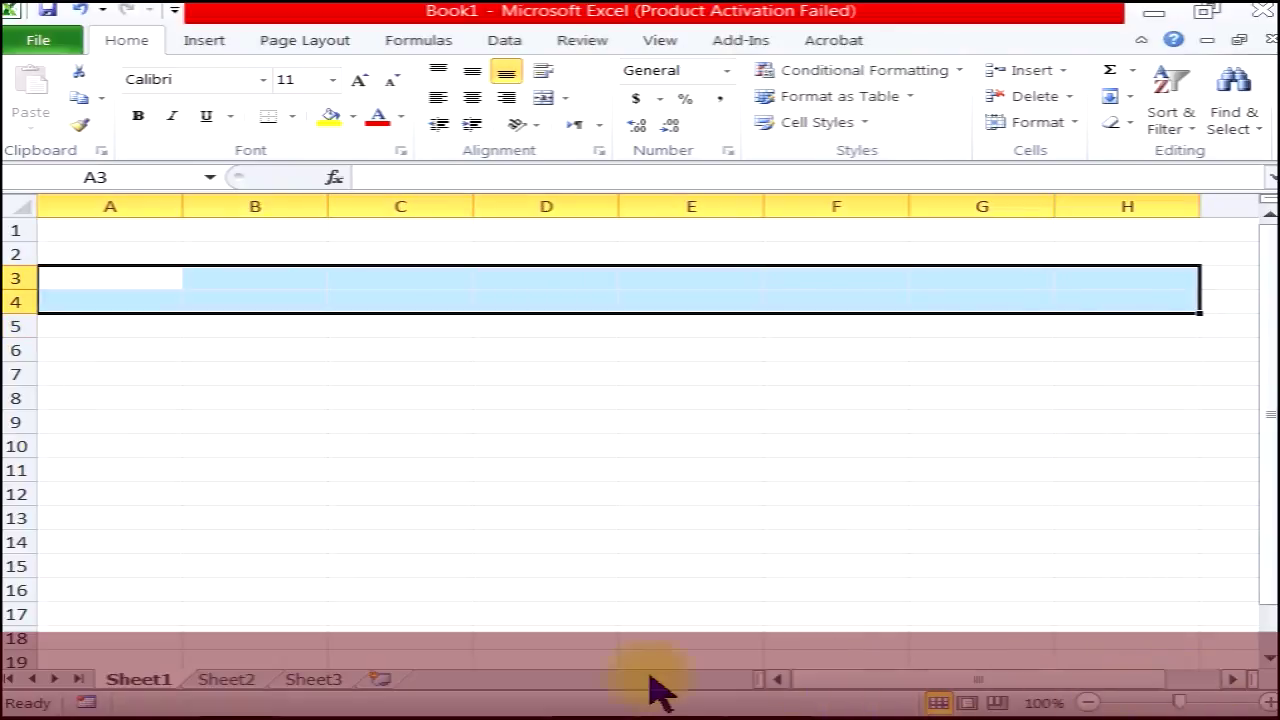
pyautogui.click(259, 680)
# Select B8:F15 on Sheet1, then set Sheet2's standard column width to 2.
pyautogui.click(160, 680)
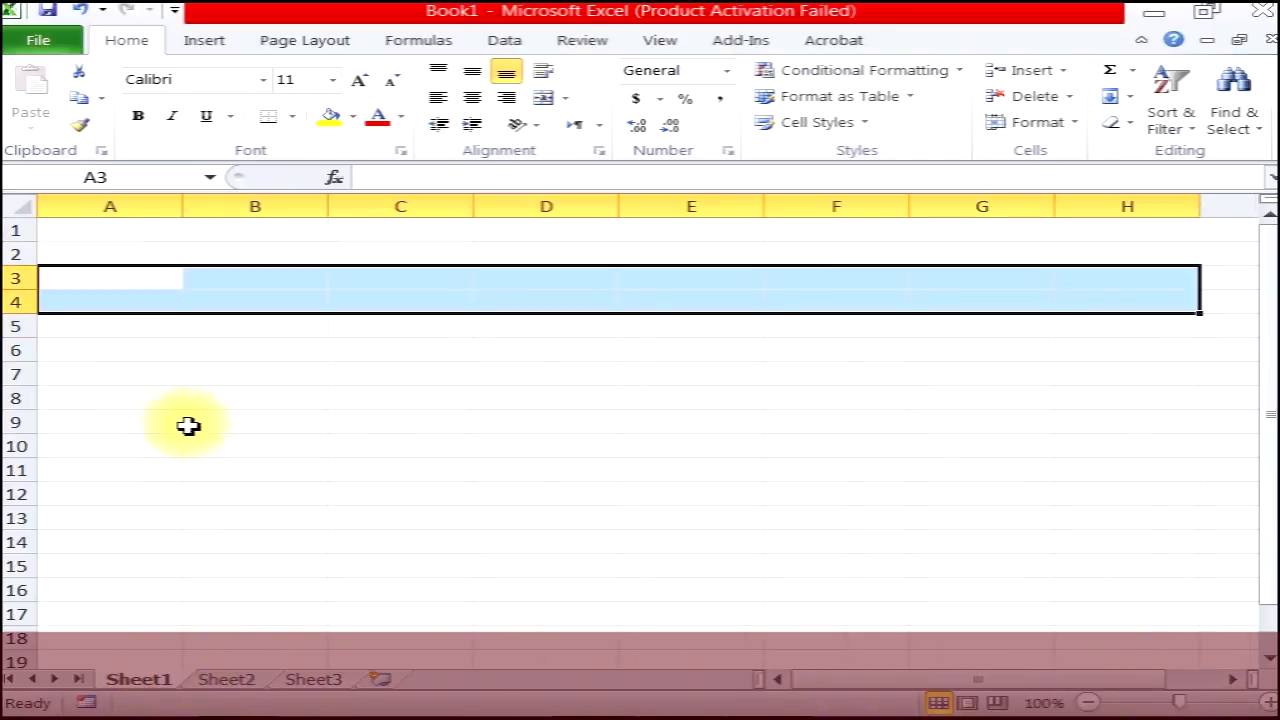
pyautogui.moveTo(195, 397); pyautogui.dragTo(763, 572)
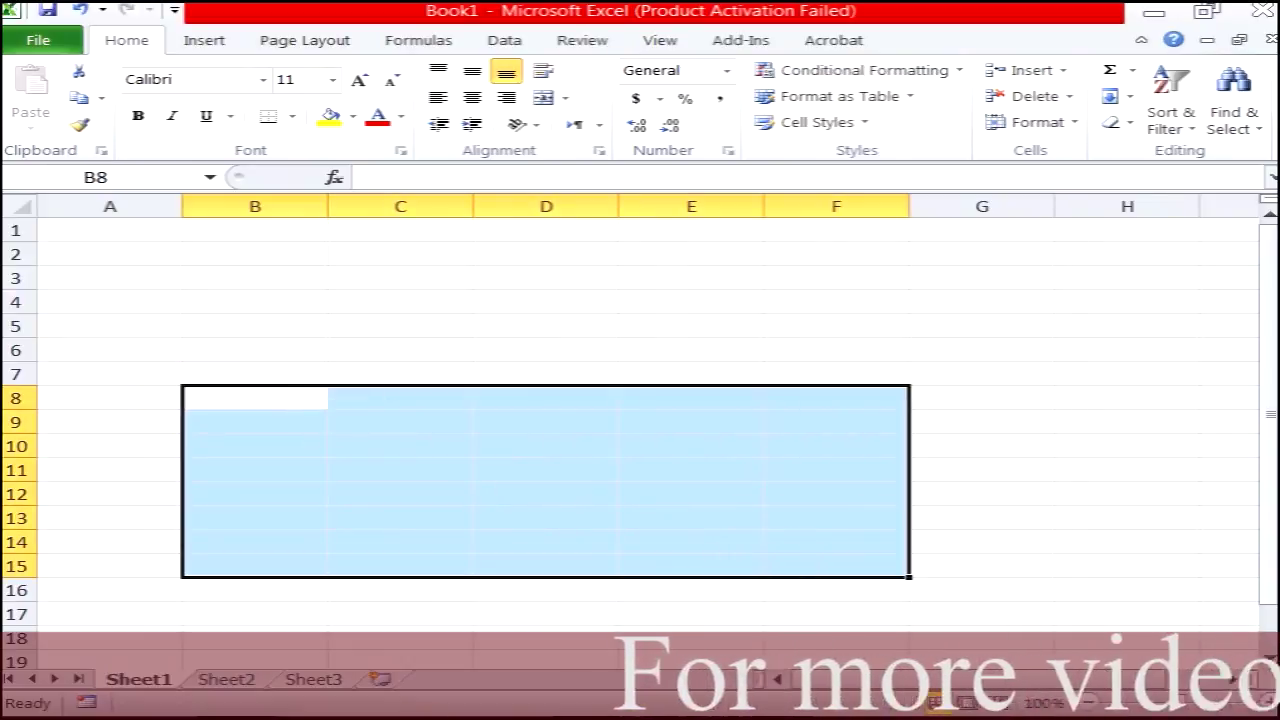
pyautogui.click(226, 680)
pyautogui.click(1057, 124)
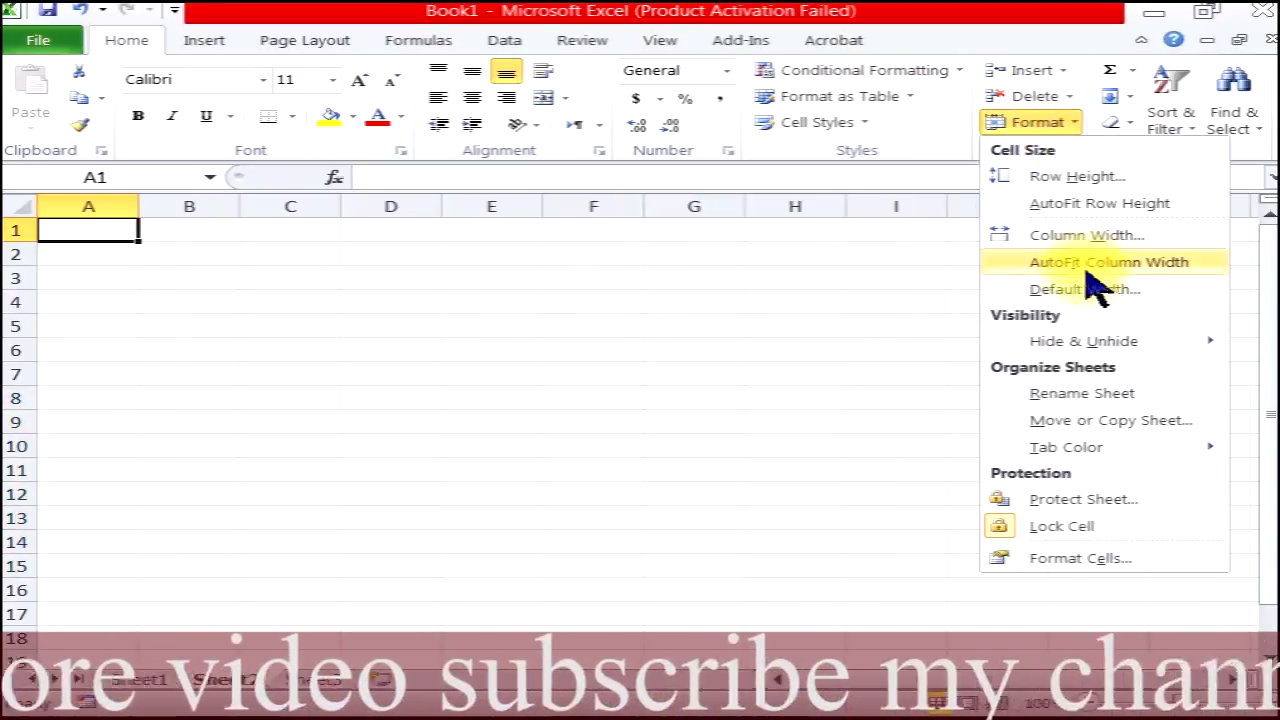
pyautogui.click(1080, 286)
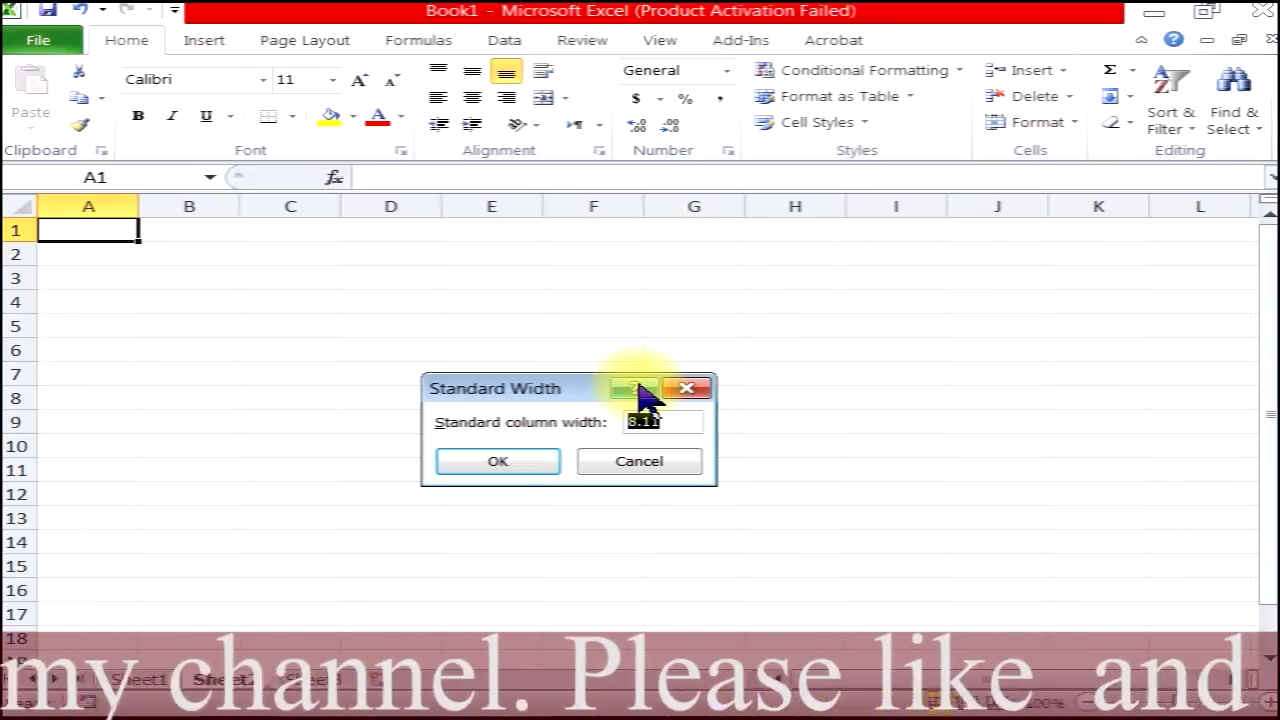
pyautogui.write('20')
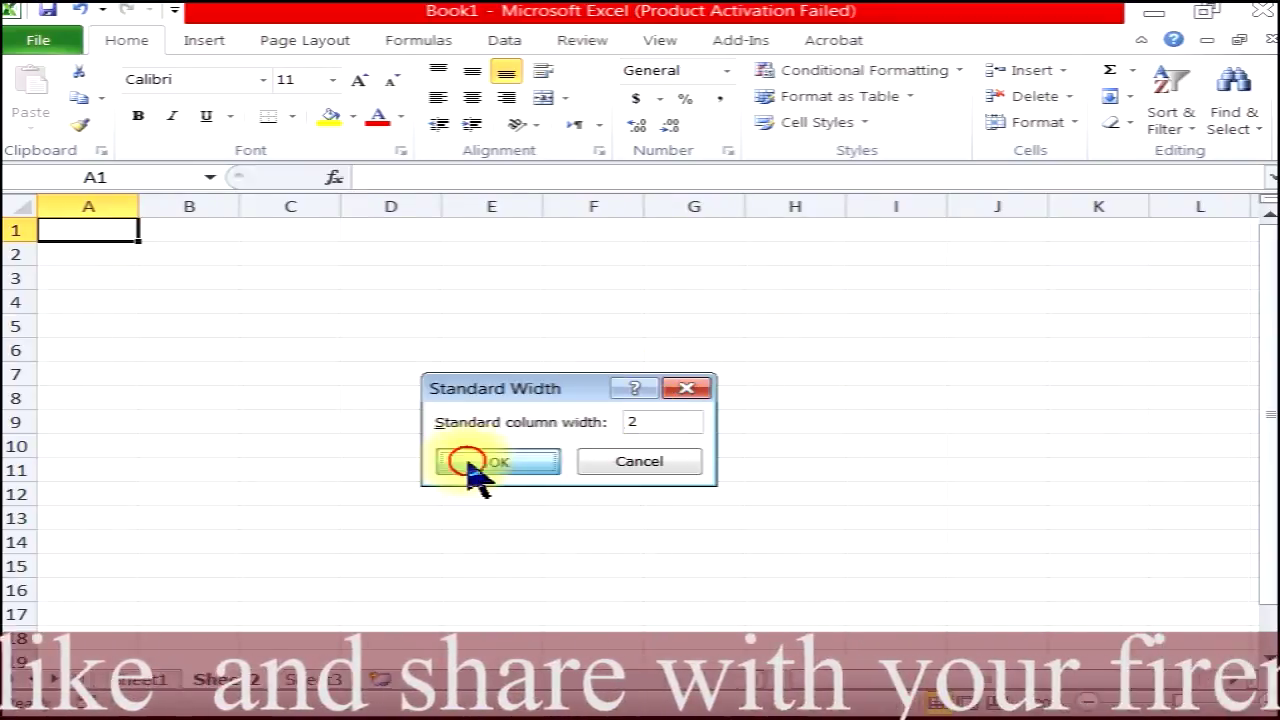
pyautogui.click(466, 461)
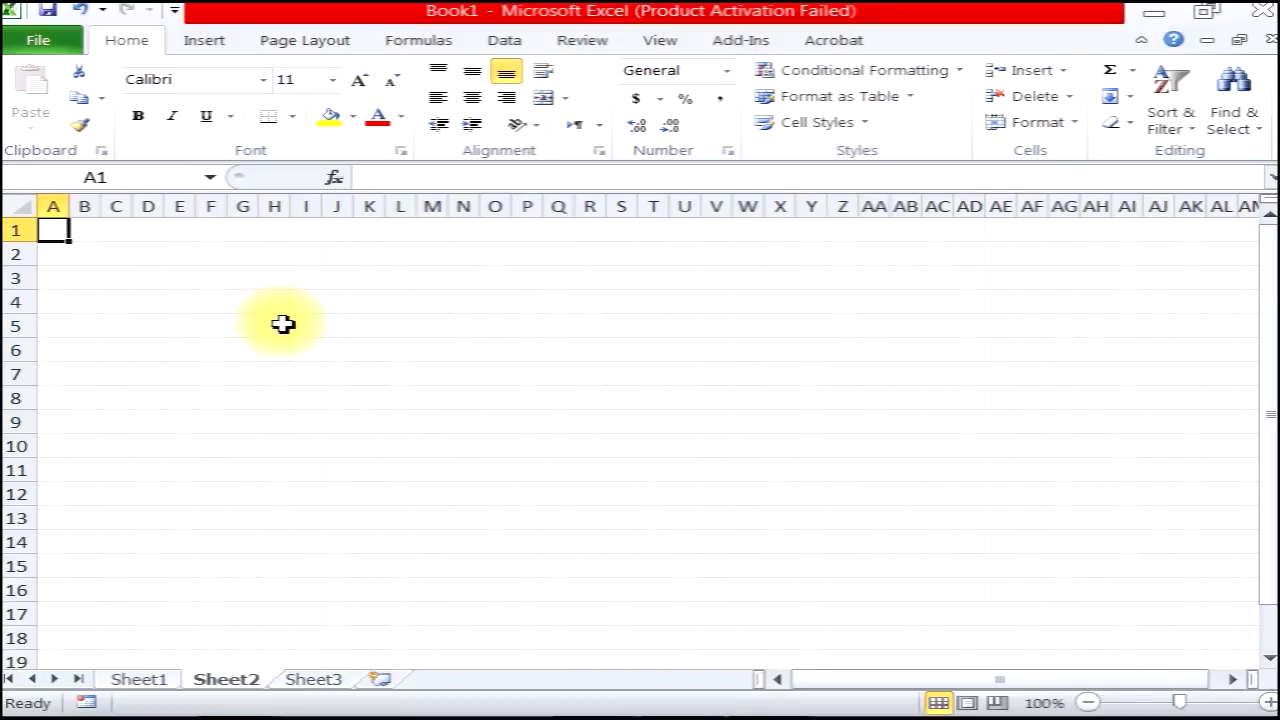
# Look at the Hide & Unhide options and close them without choosing anything.
pyautogui.click(1045, 122)
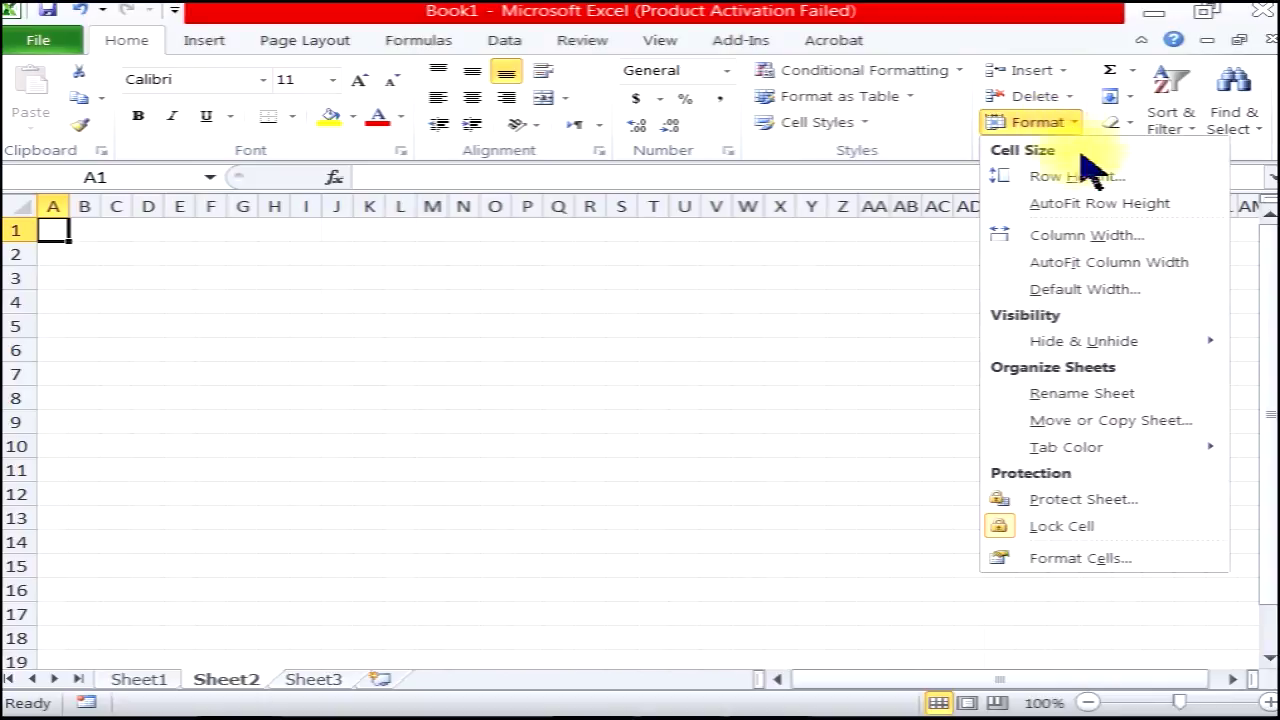
pyautogui.moveTo(1107, 349)
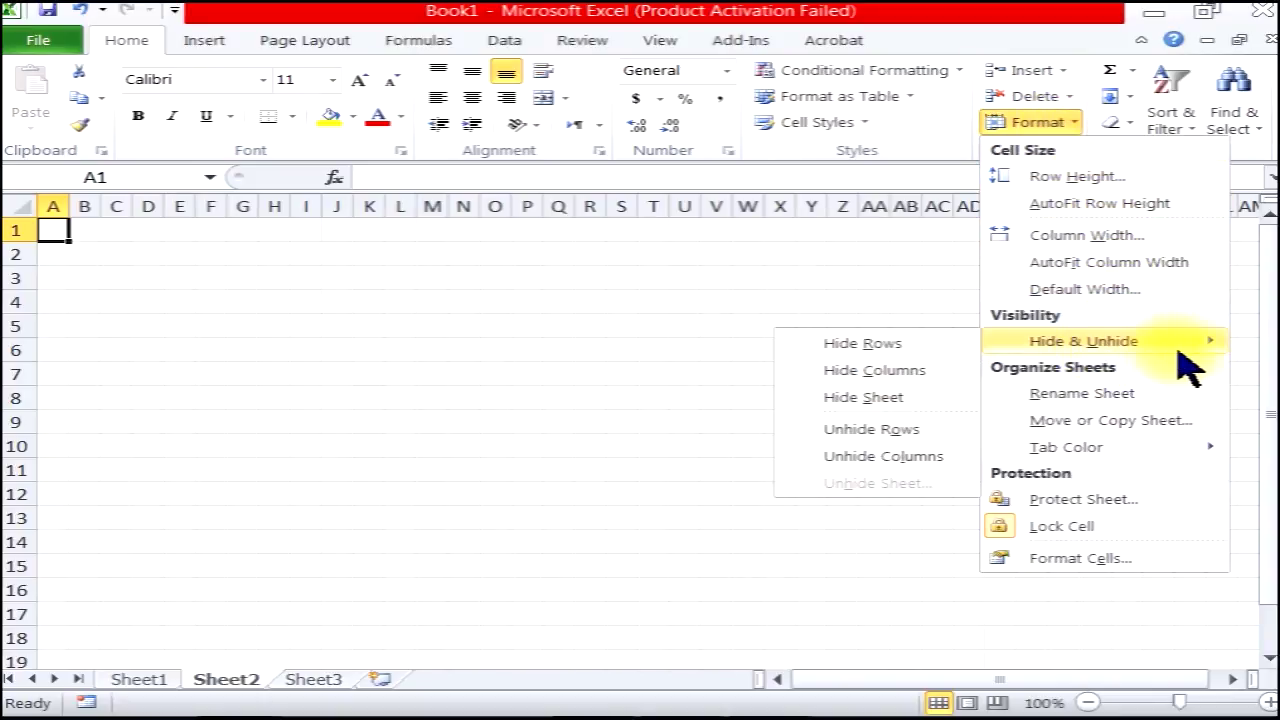
pyautogui.click(544, 400)
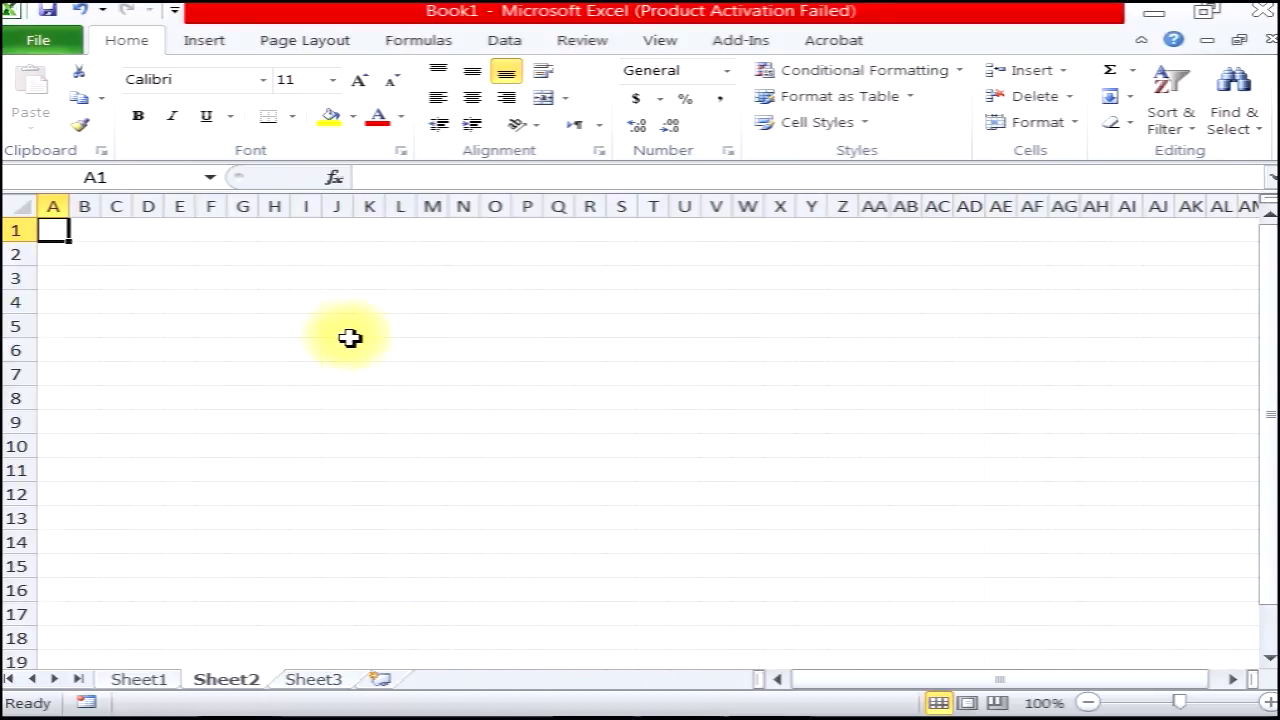
# Open SimpleDatasheet.xlsx from Recent files and update its data links.
pyautogui.click(22, 42)
pyautogui.click(100, 292)
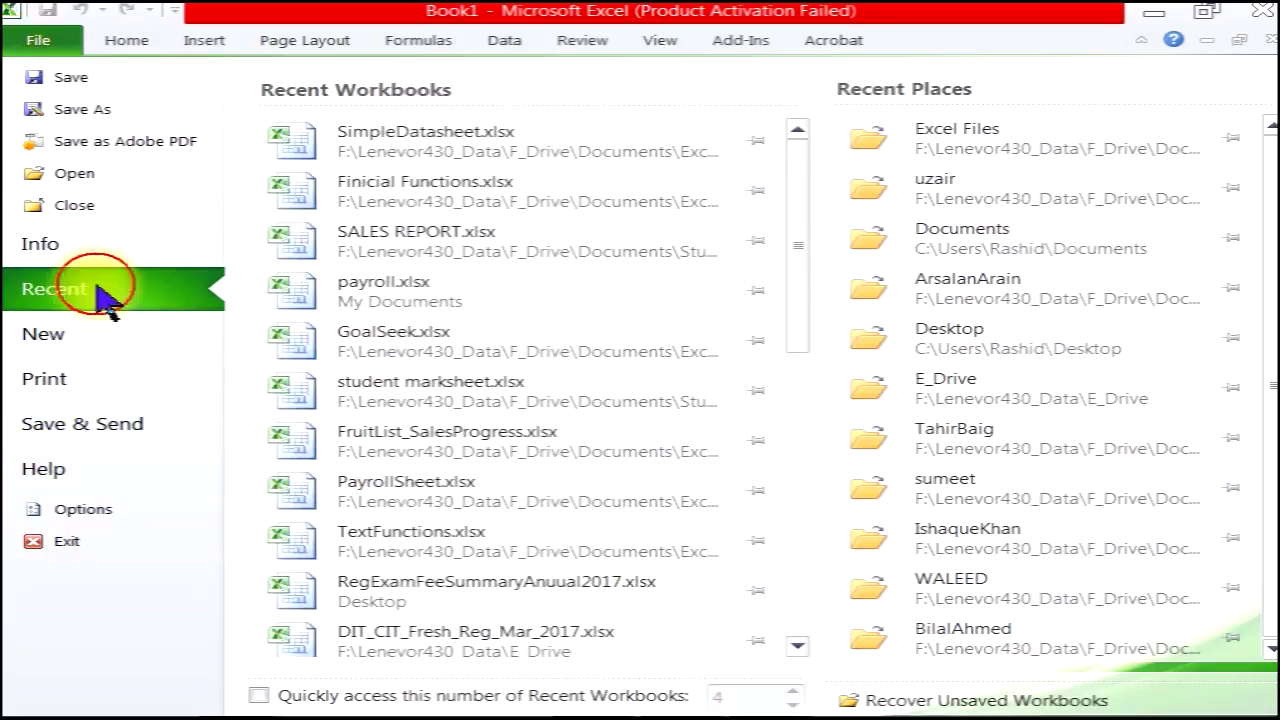
pyautogui.click(385, 145)
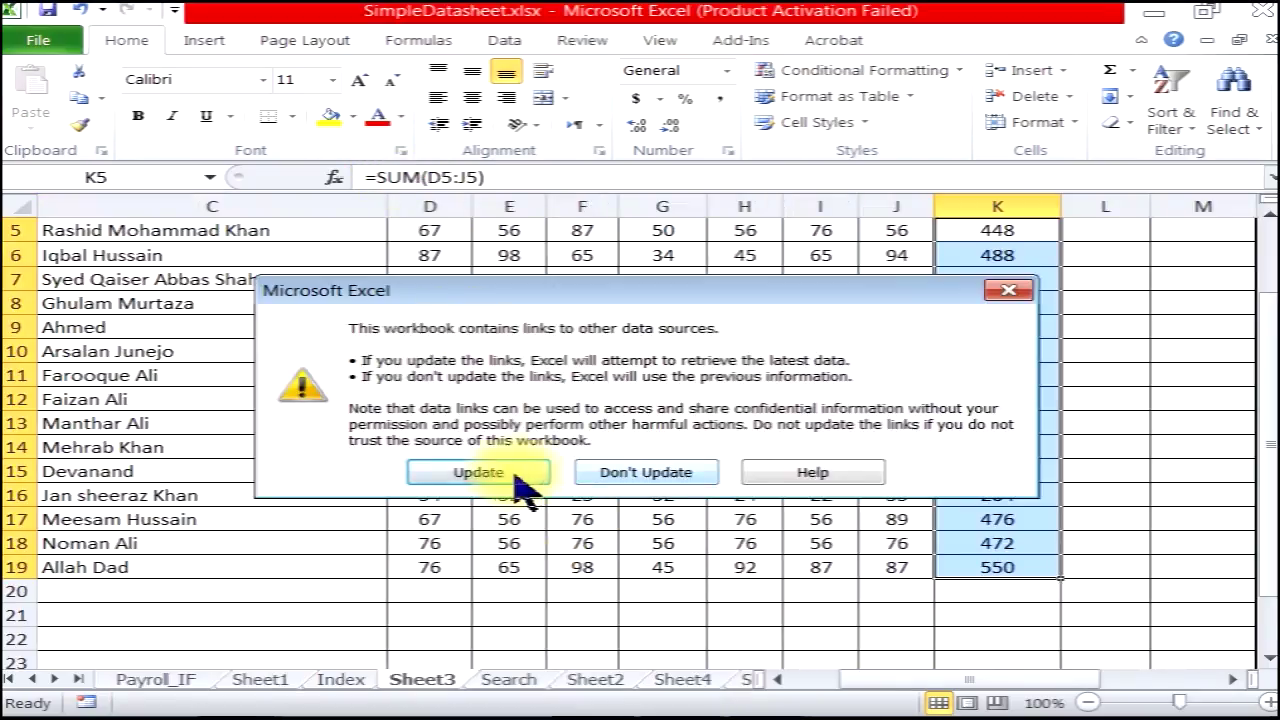
pyautogui.click(516, 477)
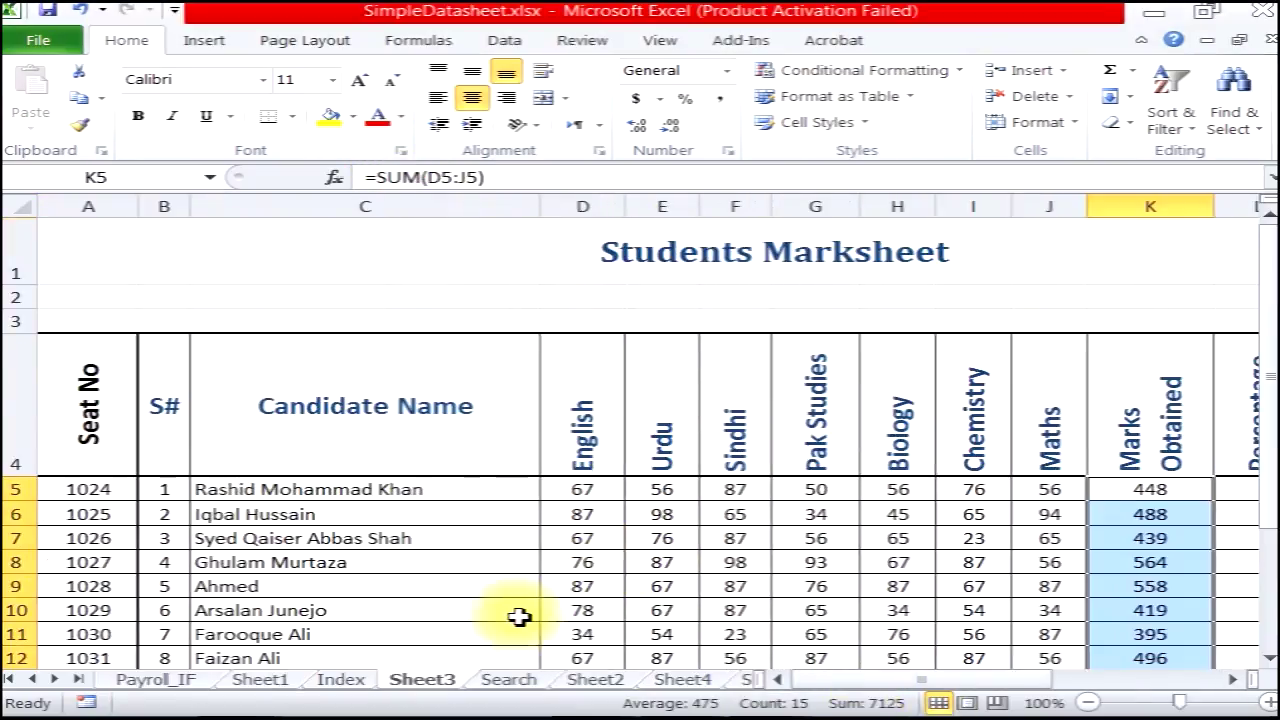
pyautogui.scroll(-1, 519, 617)
pyautogui.scroll(1, 519, 617)
pyautogui.moveTo(597, 448); pyautogui.dragTo(651, 447)
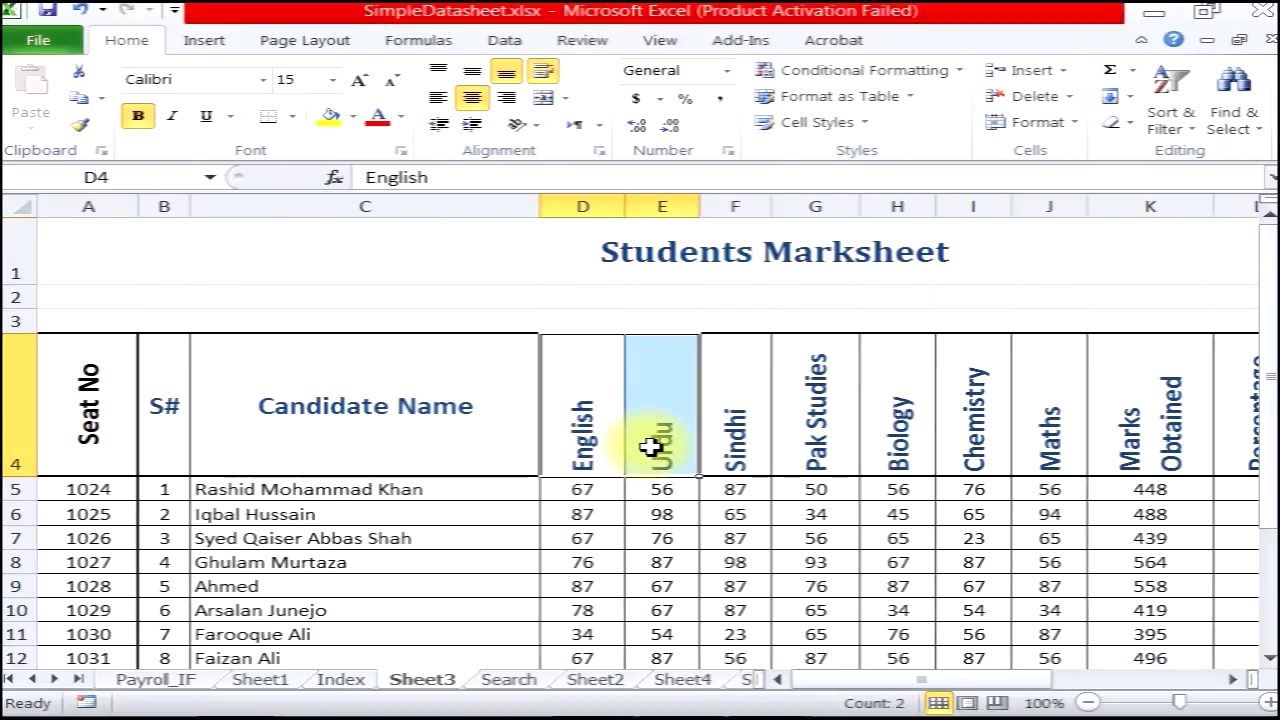
# Select headers D4:E4 and hide columns D and E with Hide Columns.
pyautogui.click(640, 530)
pyautogui.moveTo(583, 445); pyautogui.dragTo(634, 443)
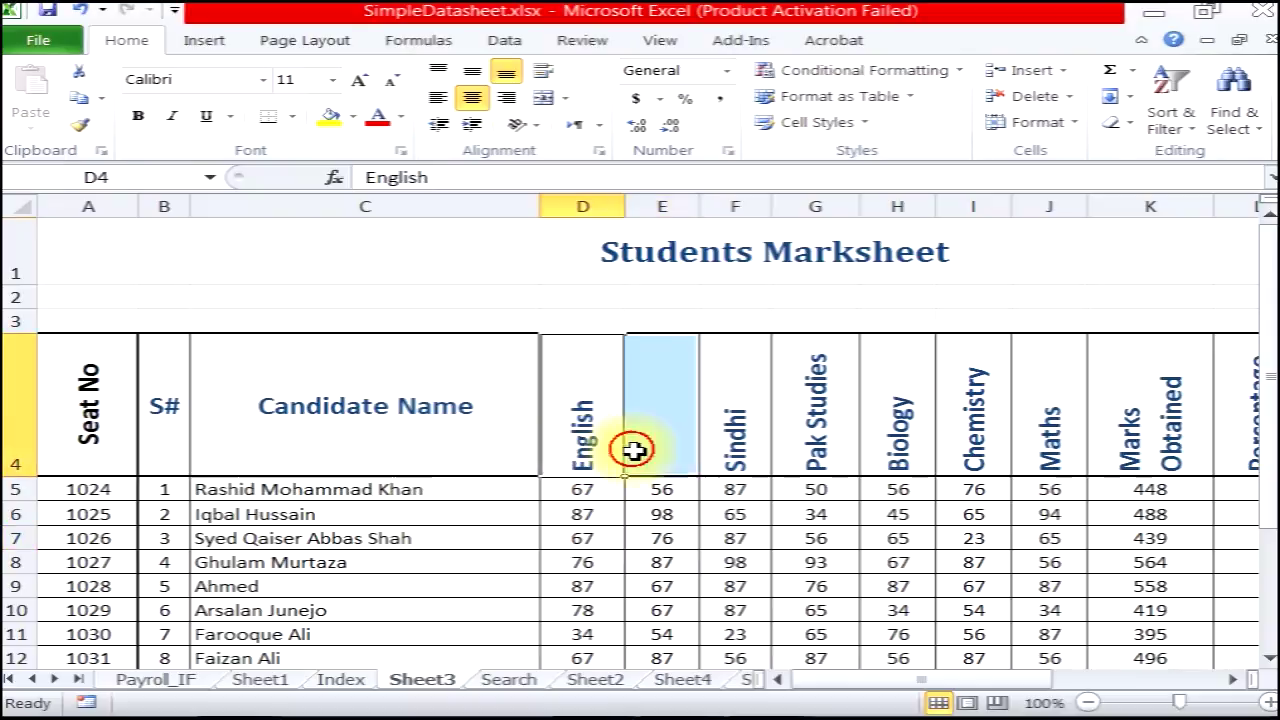
pyautogui.click(1045, 123)
pyautogui.moveTo(1050, 343)
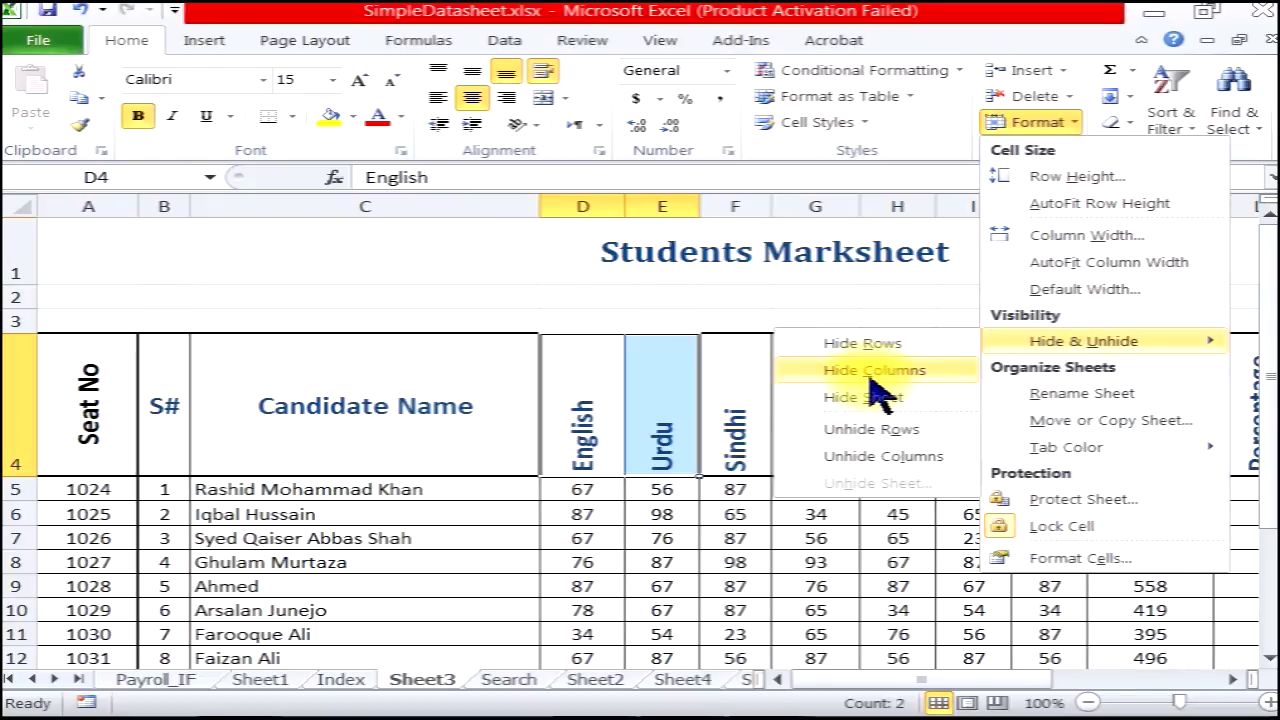
pyautogui.click(870, 375)
pyautogui.click(508, 446)
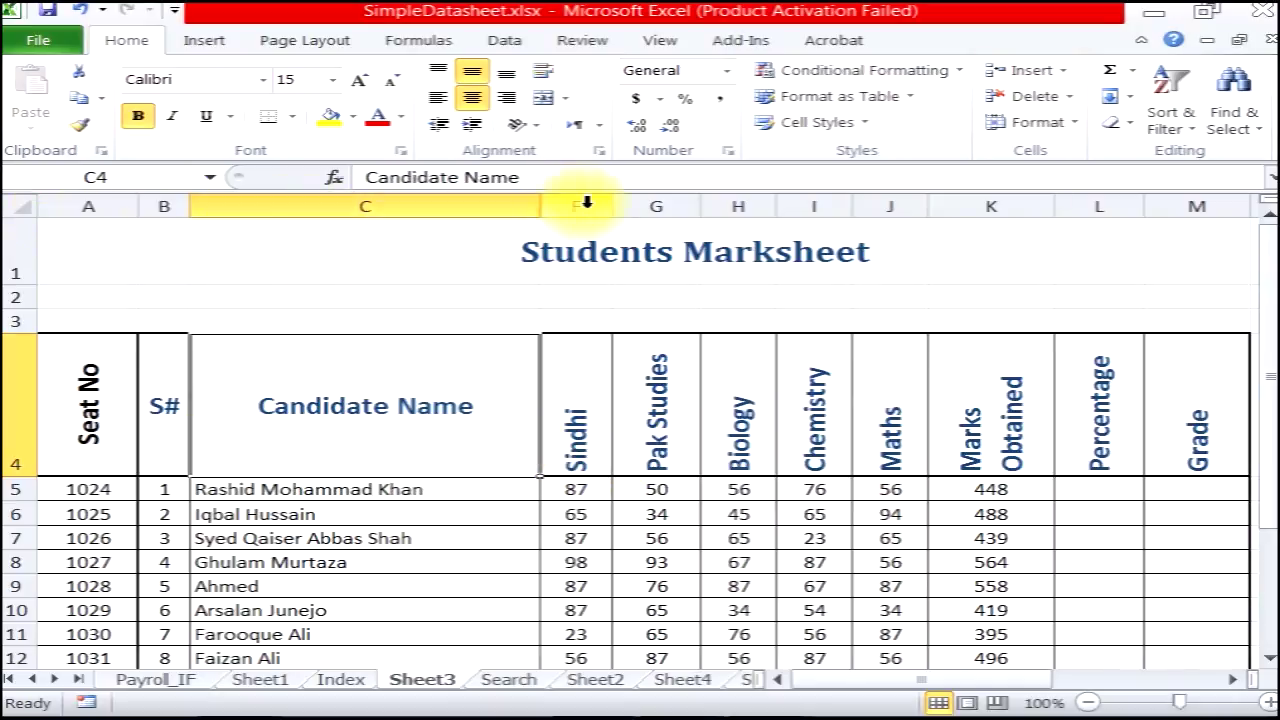
# Select the headings from Candidate Name to Sindhi, spanning the hidden columns.
pyautogui.click(491, 516)
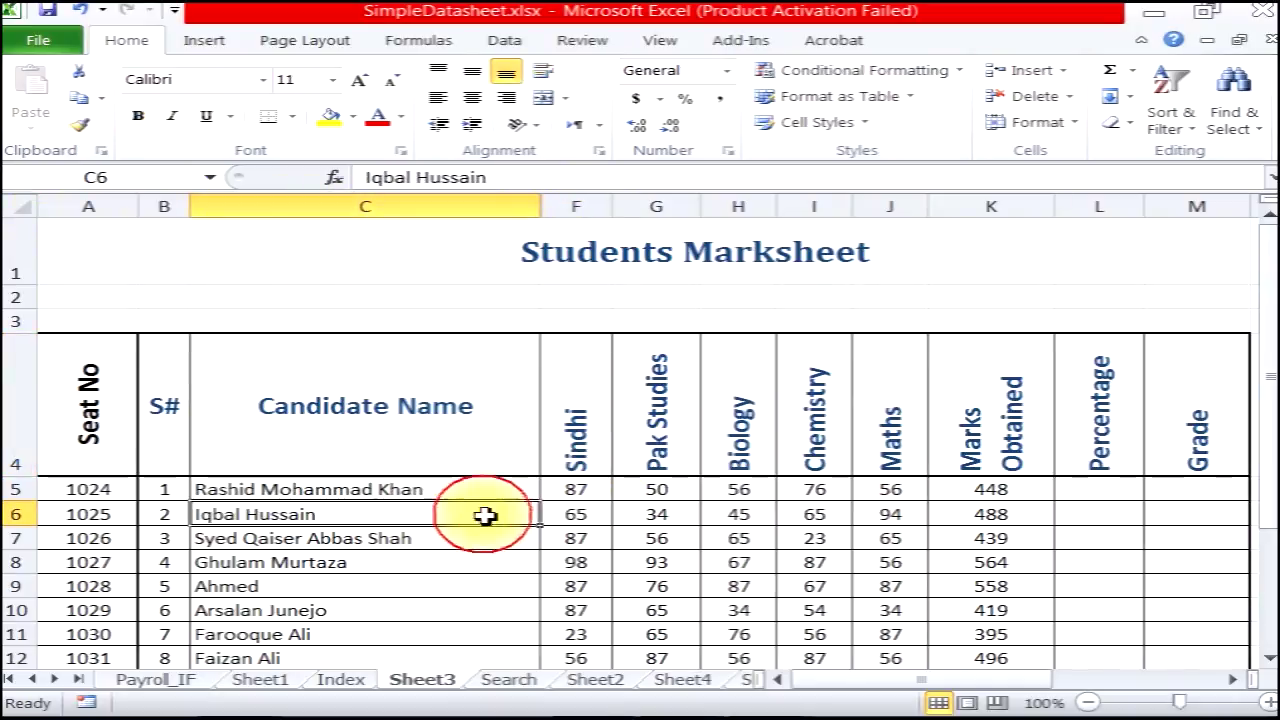
pyautogui.click(571, 449)
pyautogui.click(650, 446)
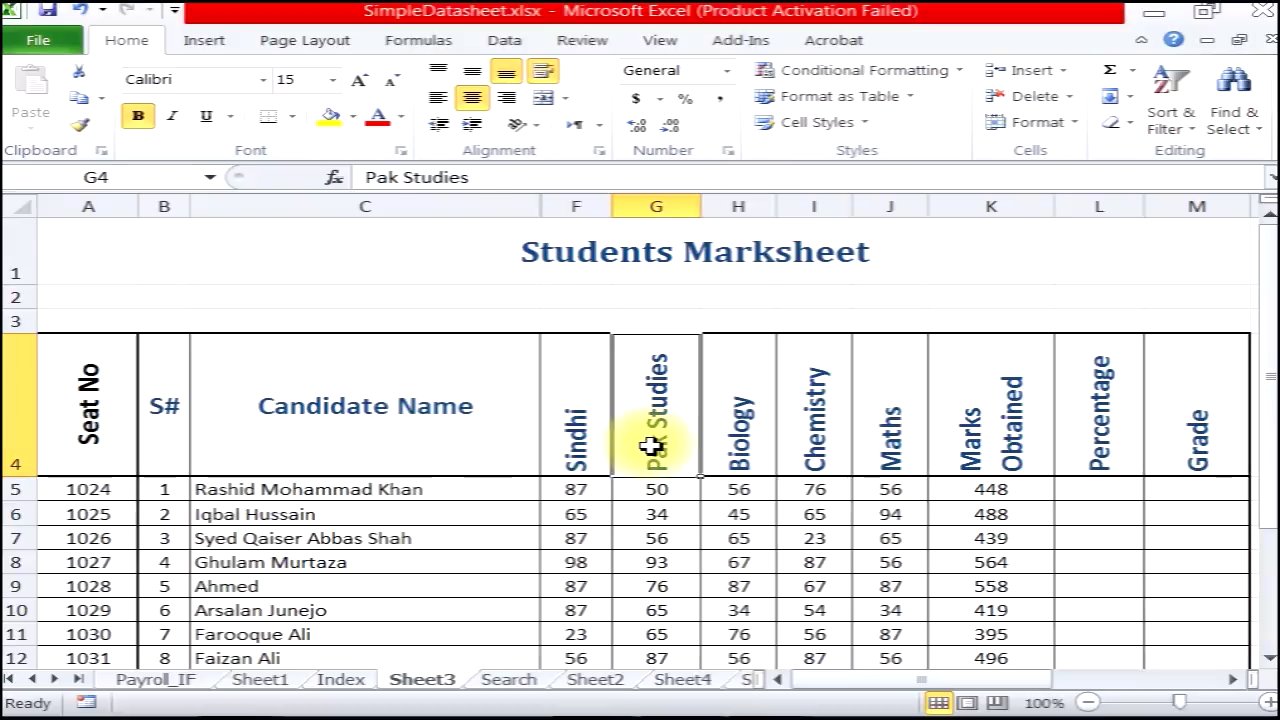
pyautogui.press('Left')
pyautogui.press('Left')
pyautogui.click(650, 446)
pyautogui.press('Left')
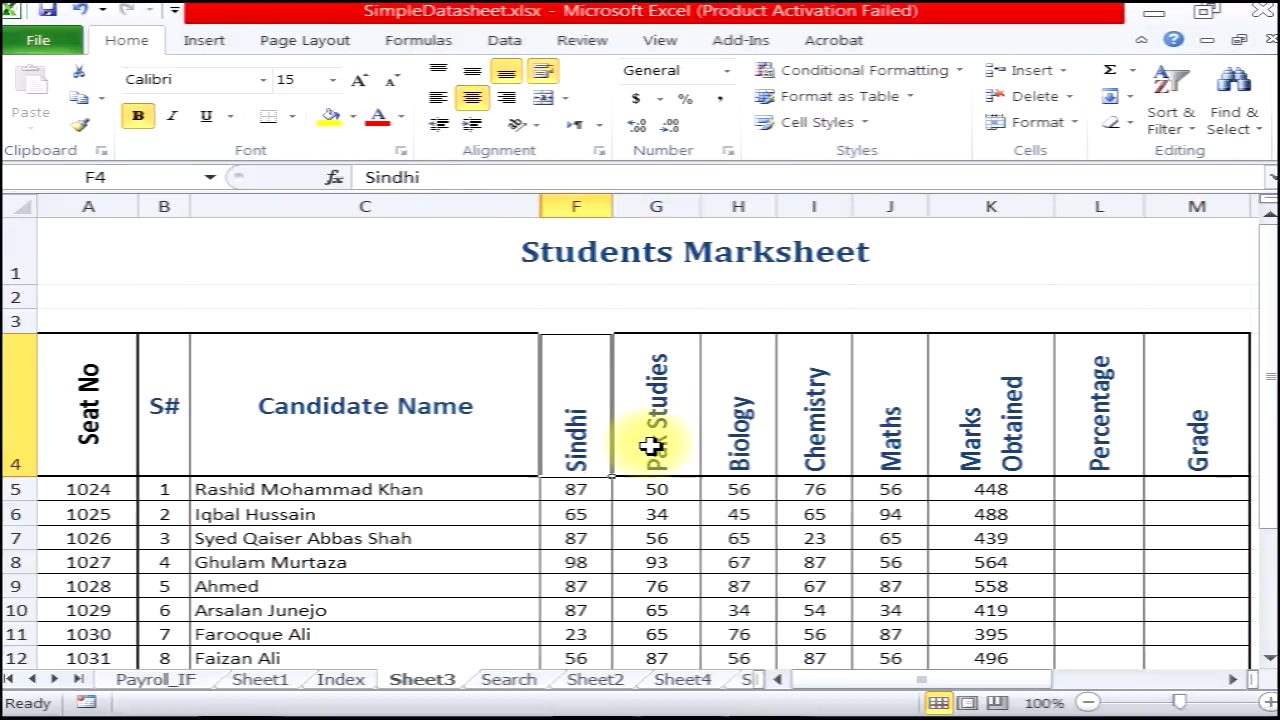
pyautogui.press('Right')
pyautogui.press('Left')
pyautogui.click(434, 394)
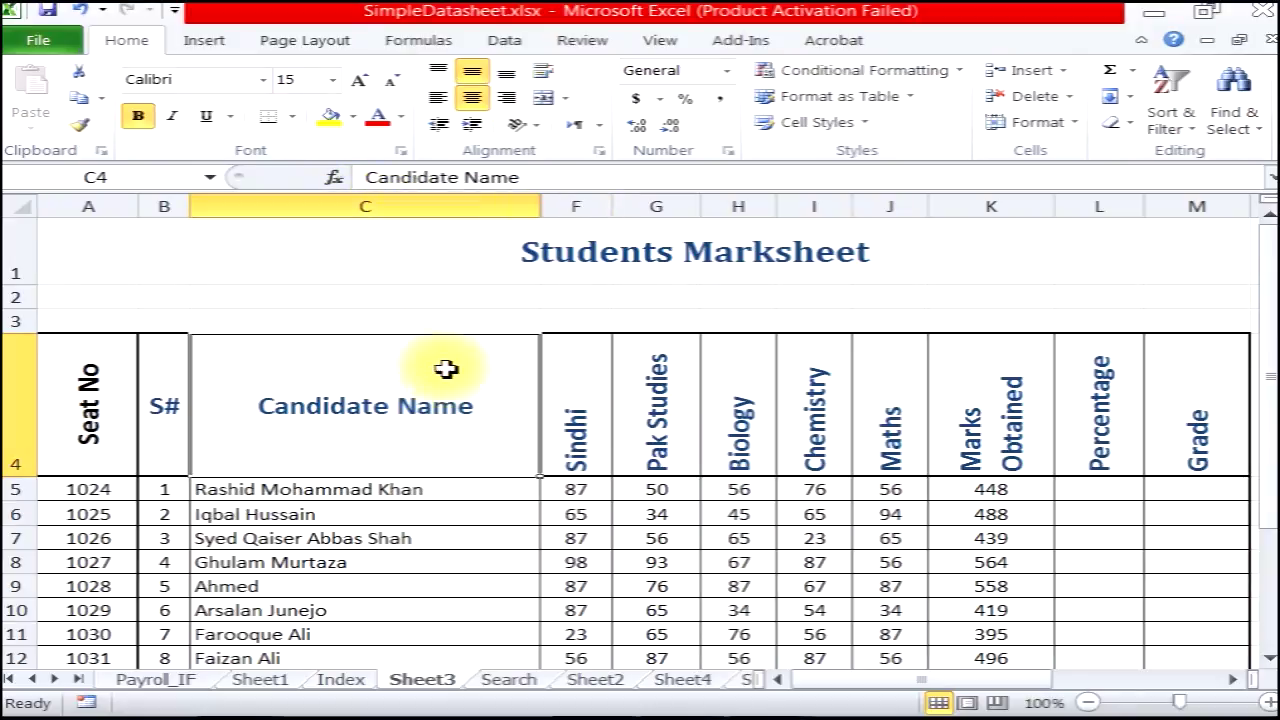
pyautogui.moveTo(486, 374); pyautogui.dragTo(564, 381)
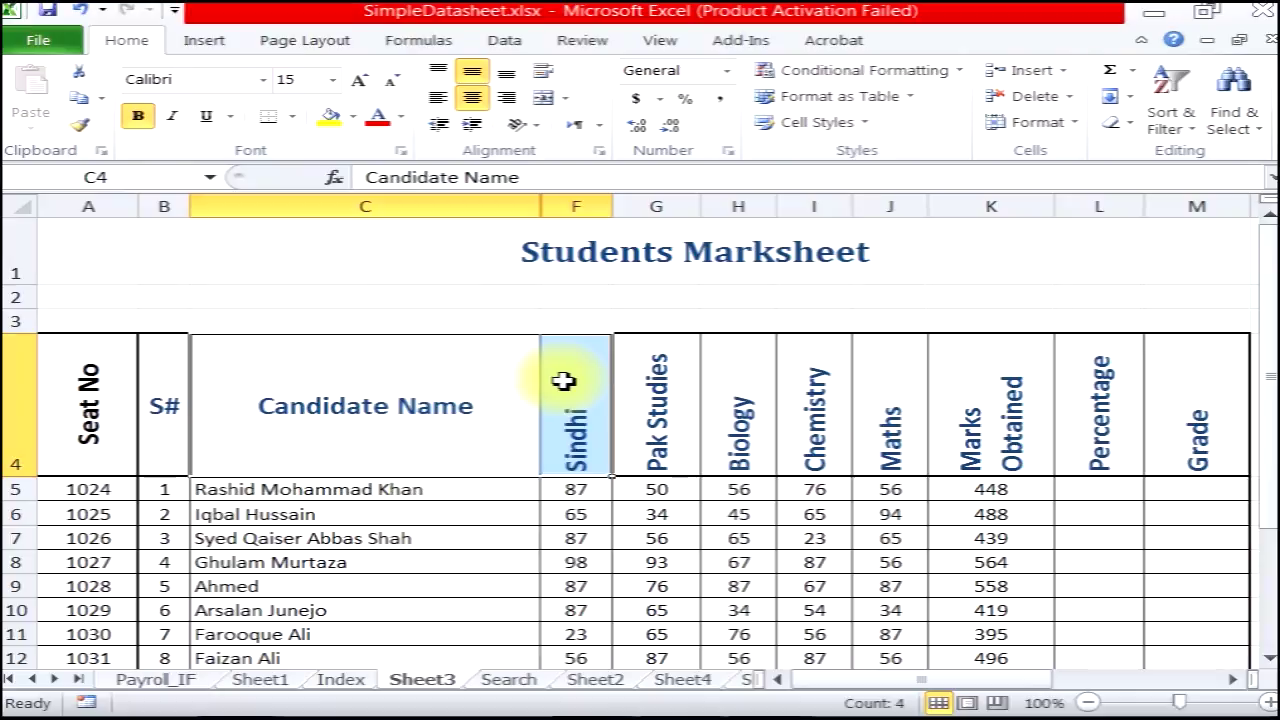
# Unhide the English and Urdu columns with Format > Hide & Unhide > Unhide Columns.
pyautogui.click(1000, 124)
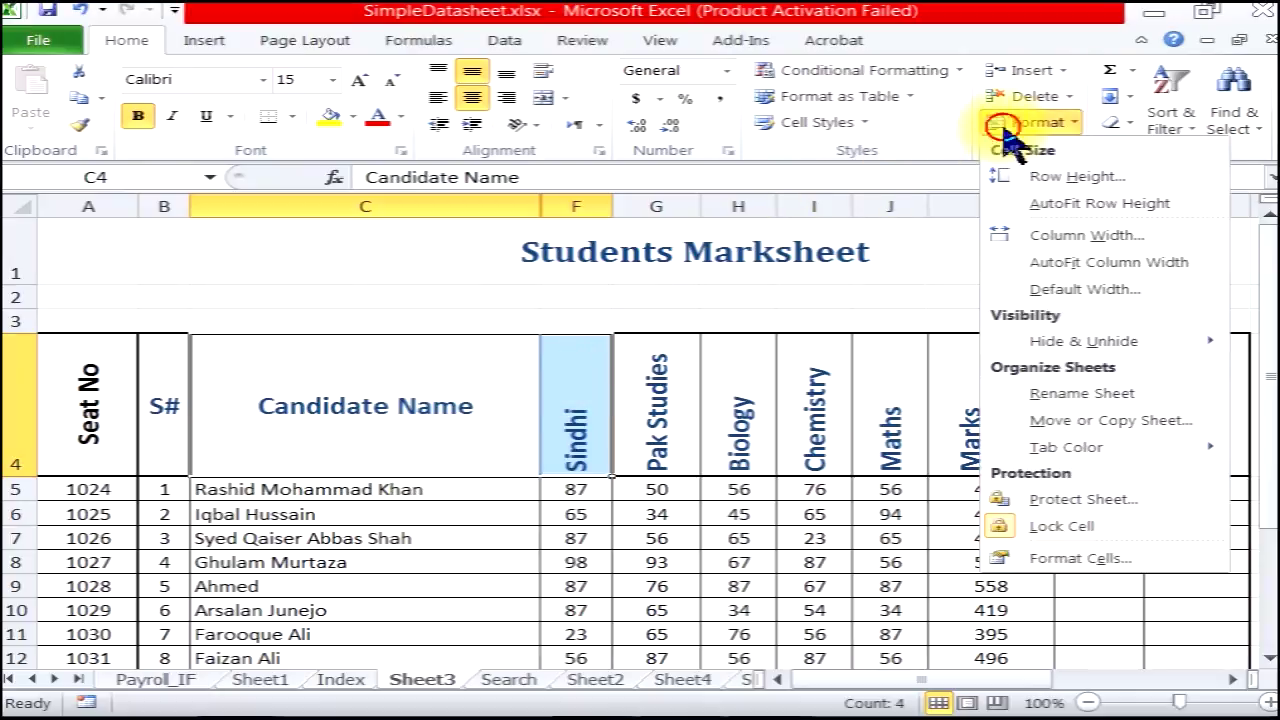
pyautogui.click(1050, 341)
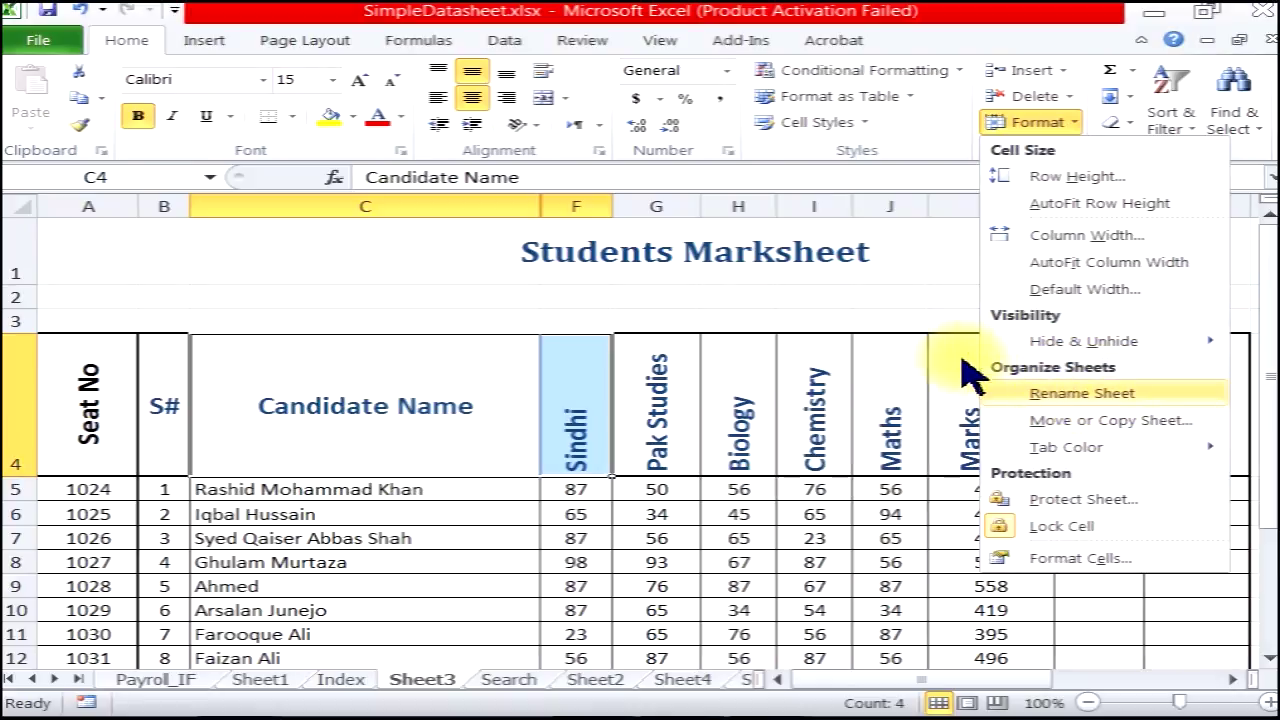
pyautogui.moveTo(1063, 341)
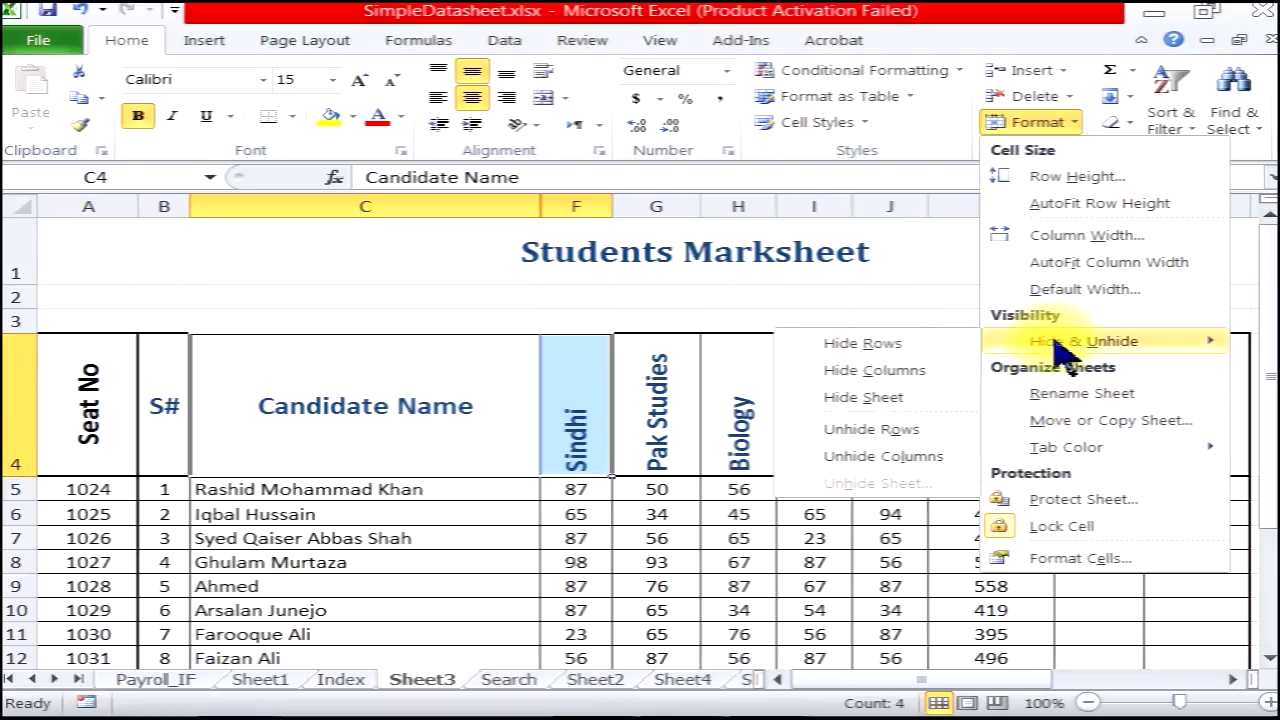
pyautogui.click(925, 458)
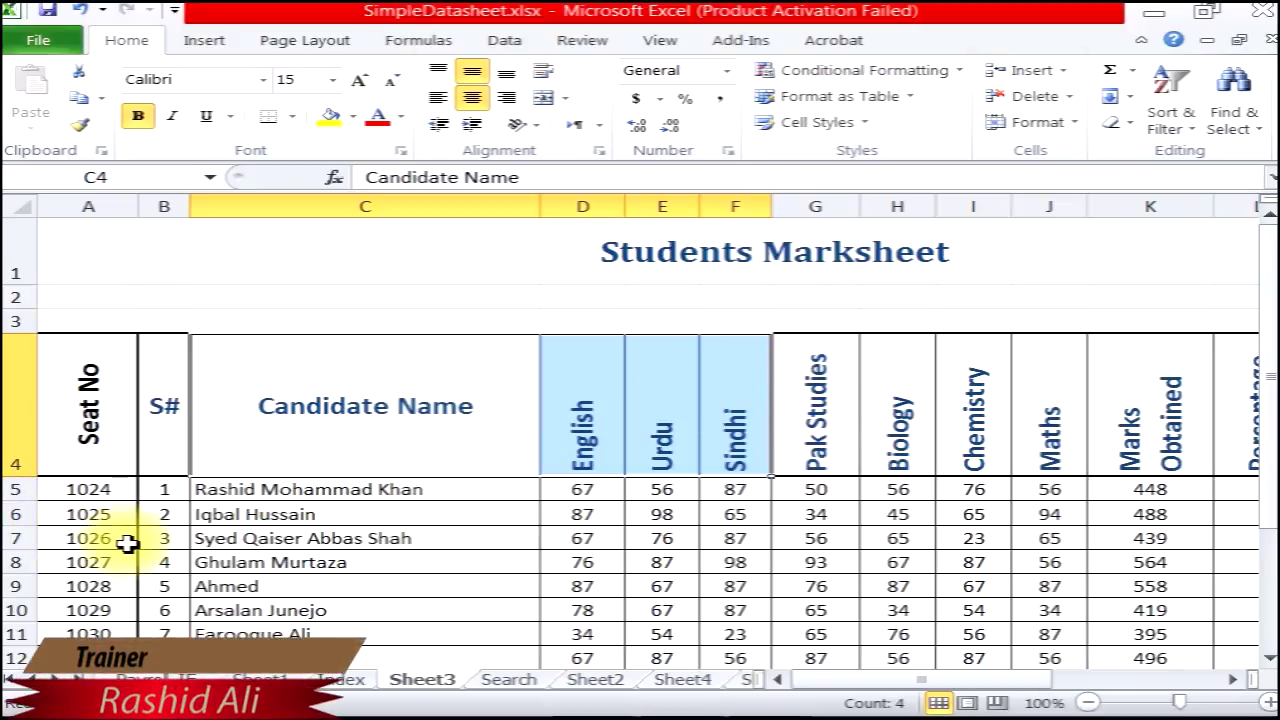
pyautogui.moveTo(8, 489); pyautogui.dragTo(12, 517)
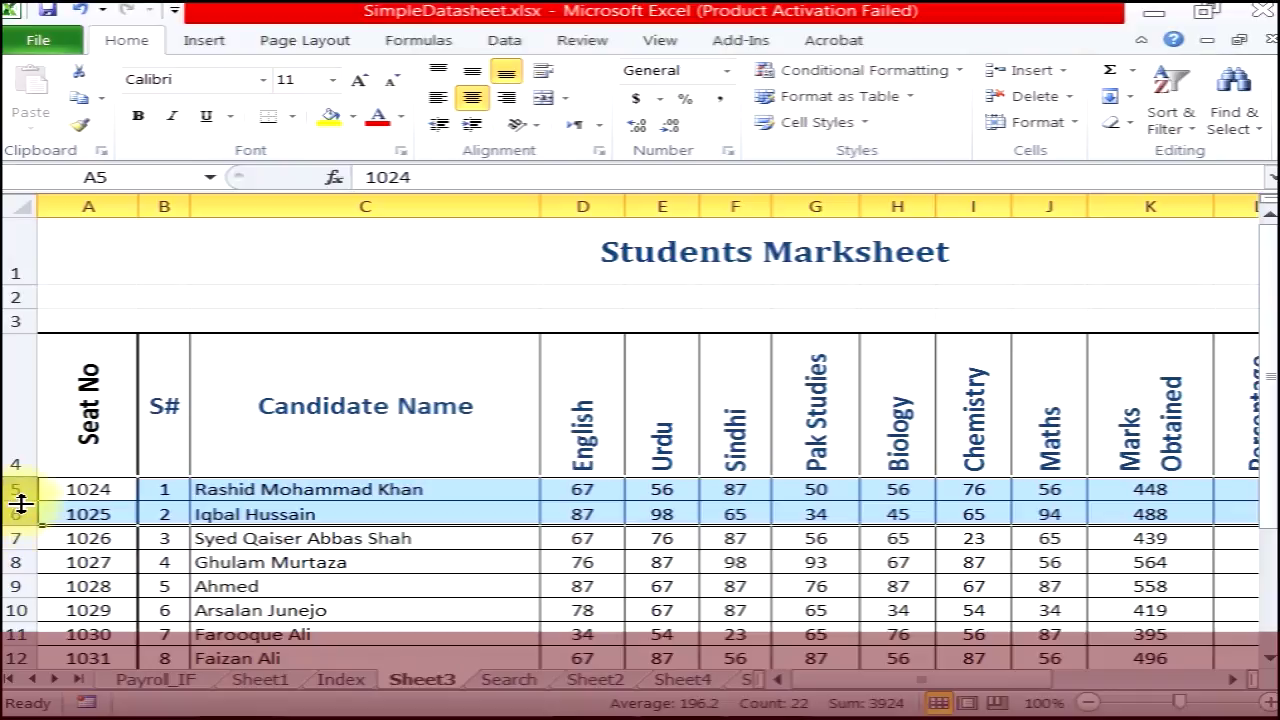
pyautogui.click(76, 557)
pyautogui.moveTo(16, 562); pyautogui.dragTo(16, 588)
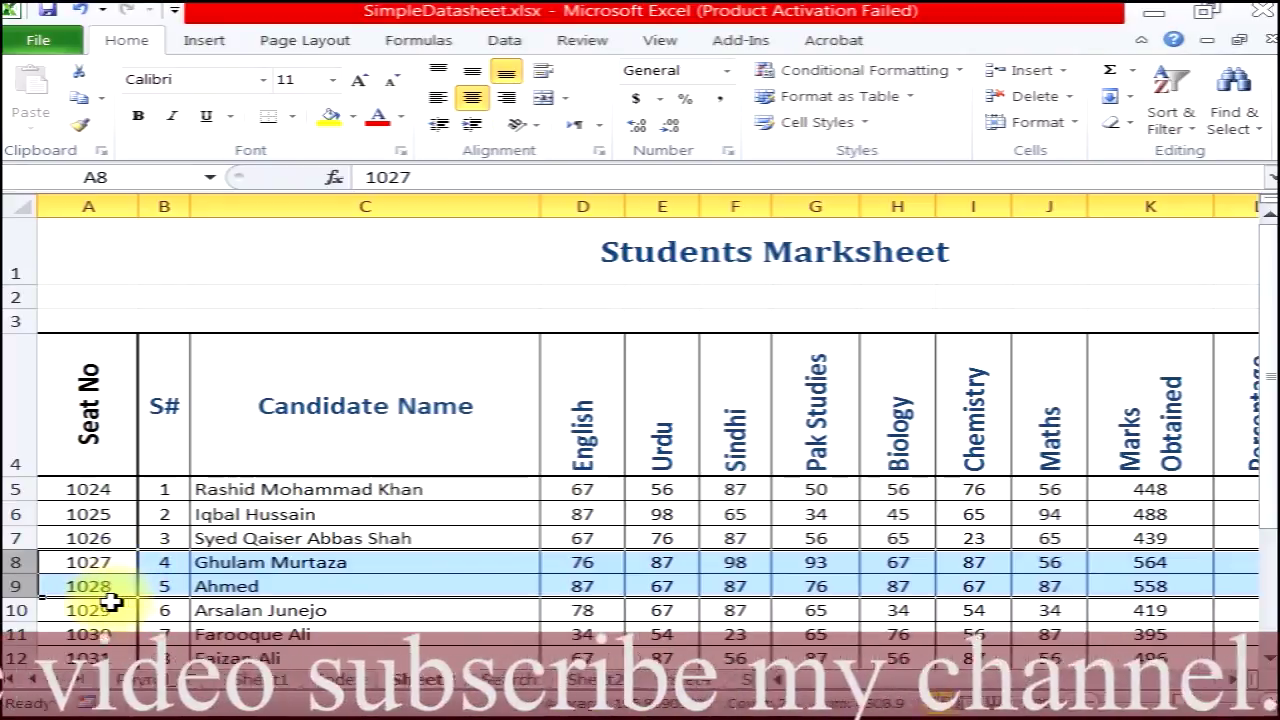
pyautogui.click(57, 614)
pyautogui.click(16, 610)
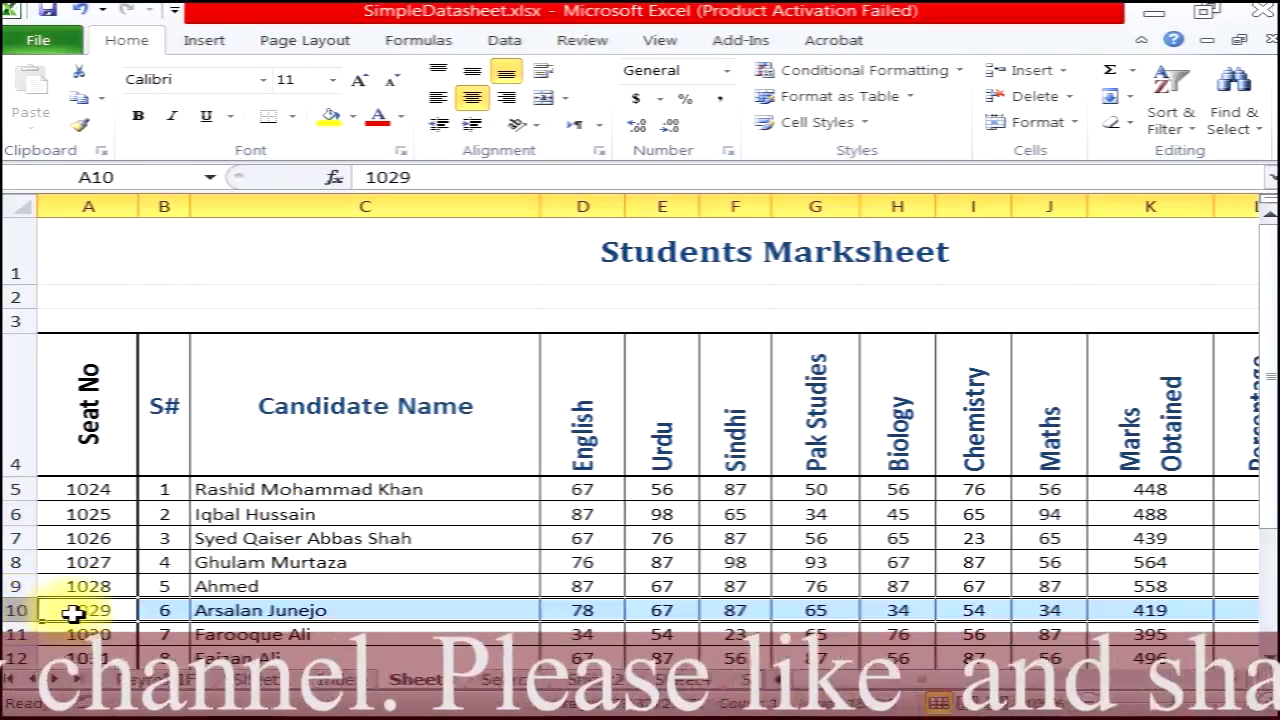
pyautogui.click(68, 610)
pyautogui.moveTo(15, 562); pyautogui.dragTo(40, 608)
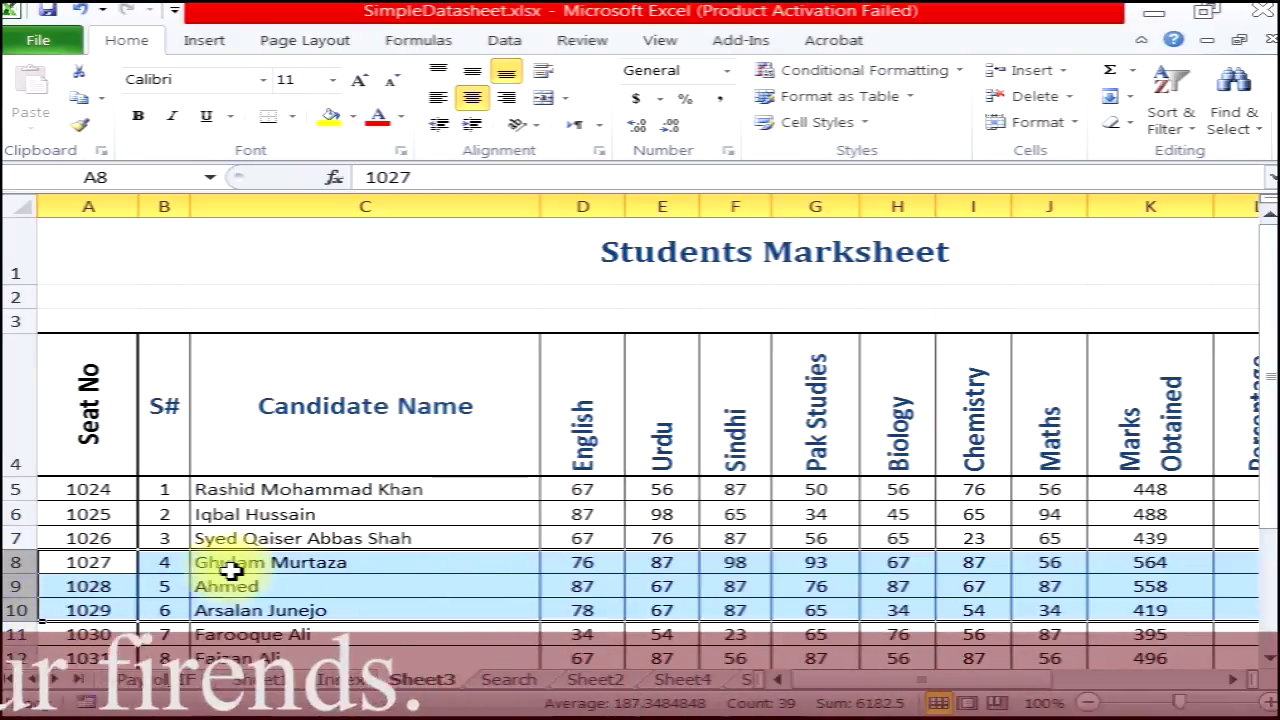
pyautogui.click(164, 562)
pyautogui.moveTo(107, 570); pyautogui.dragTo(80, 609)
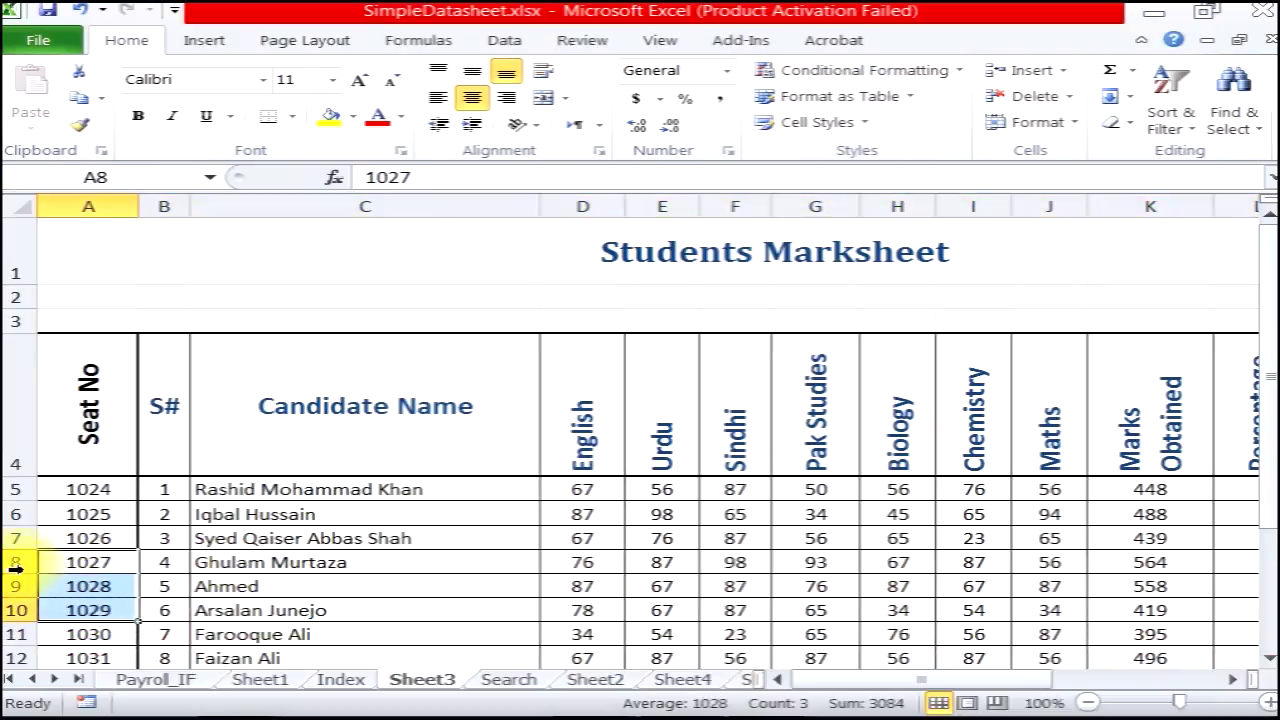
pyautogui.moveTo(15, 567); pyautogui.dragTo(15, 618)
pyautogui.click(60, 562)
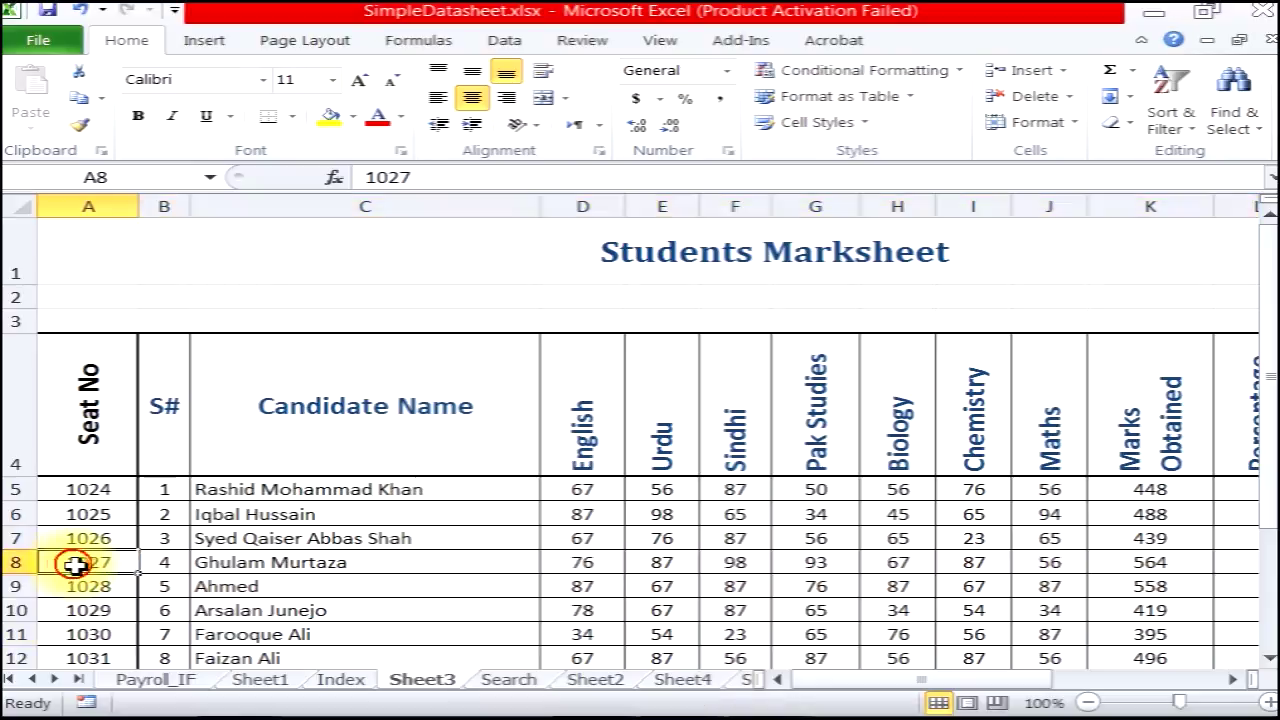
pyautogui.moveTo(15, 562); pyautogui.dragTo(25, 618)
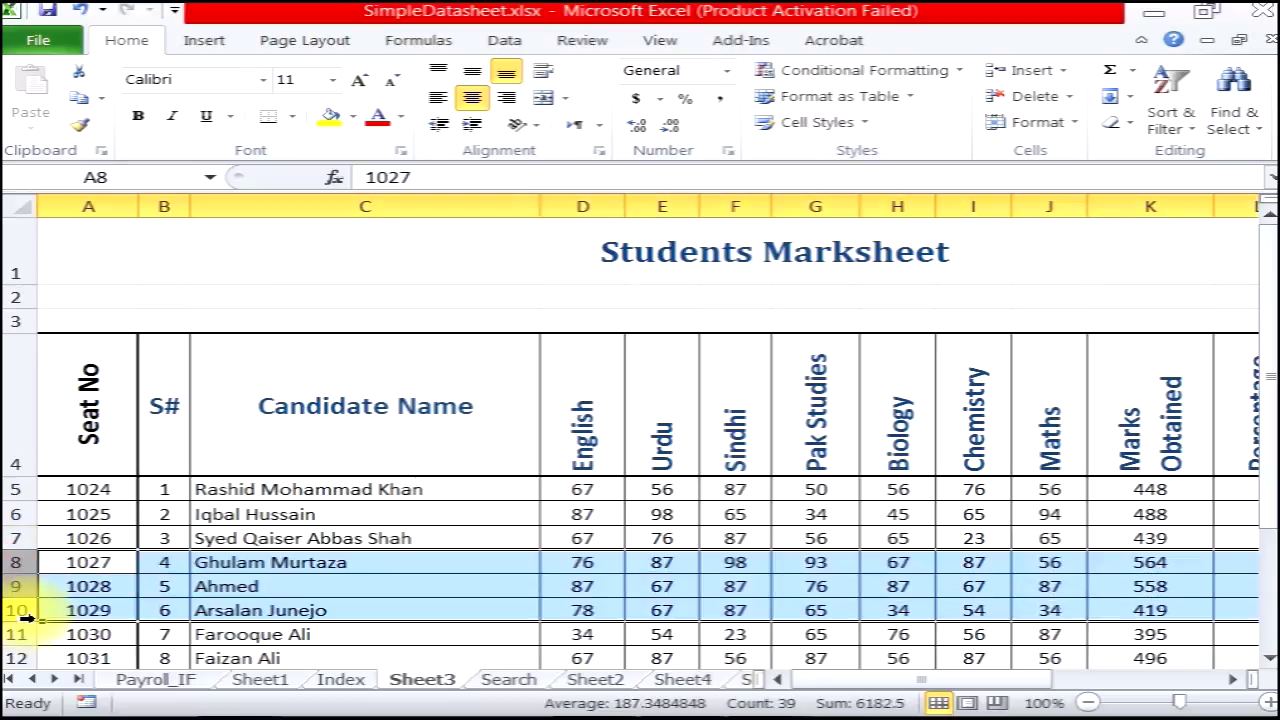
pyautogui.moveTo(90, 562); pyautogui.dragTo(102, 607)
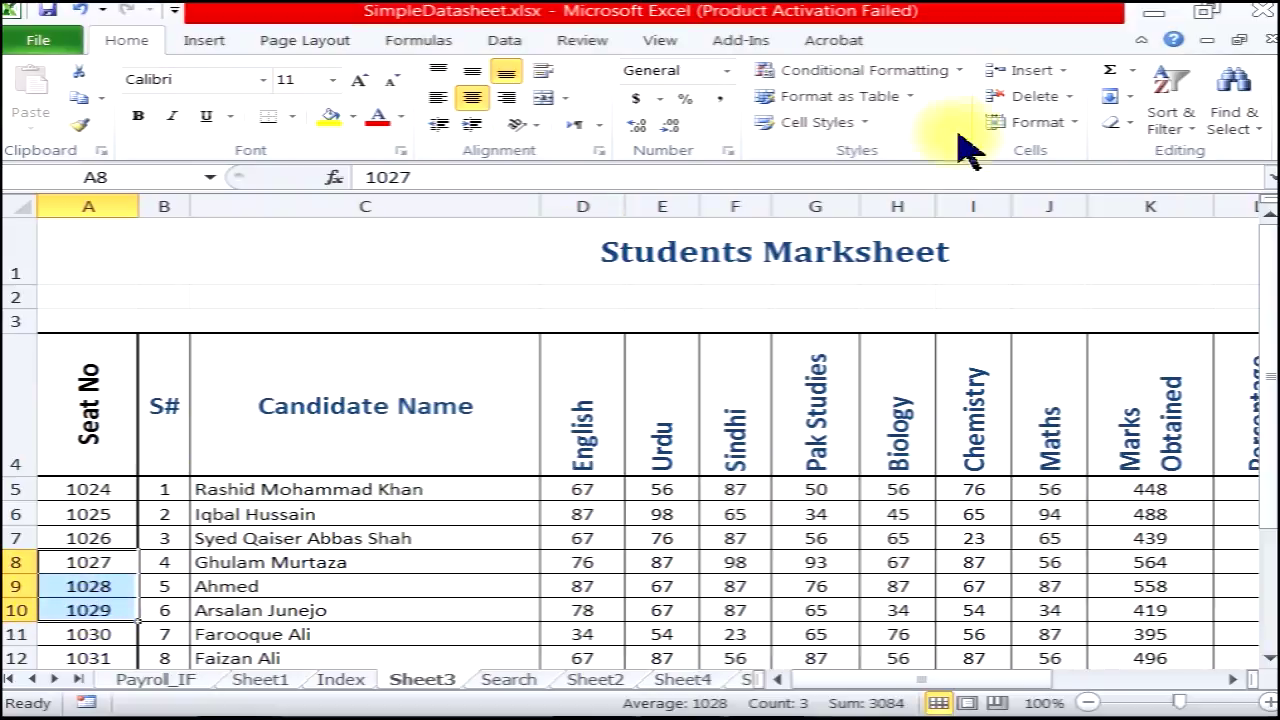
# Hide rows 8 to 10 (seats 1027–1029), then select A7 to A11 around them.
pyautogui.click(1030, 121)
pyautogui.moveTo(1200, 345)
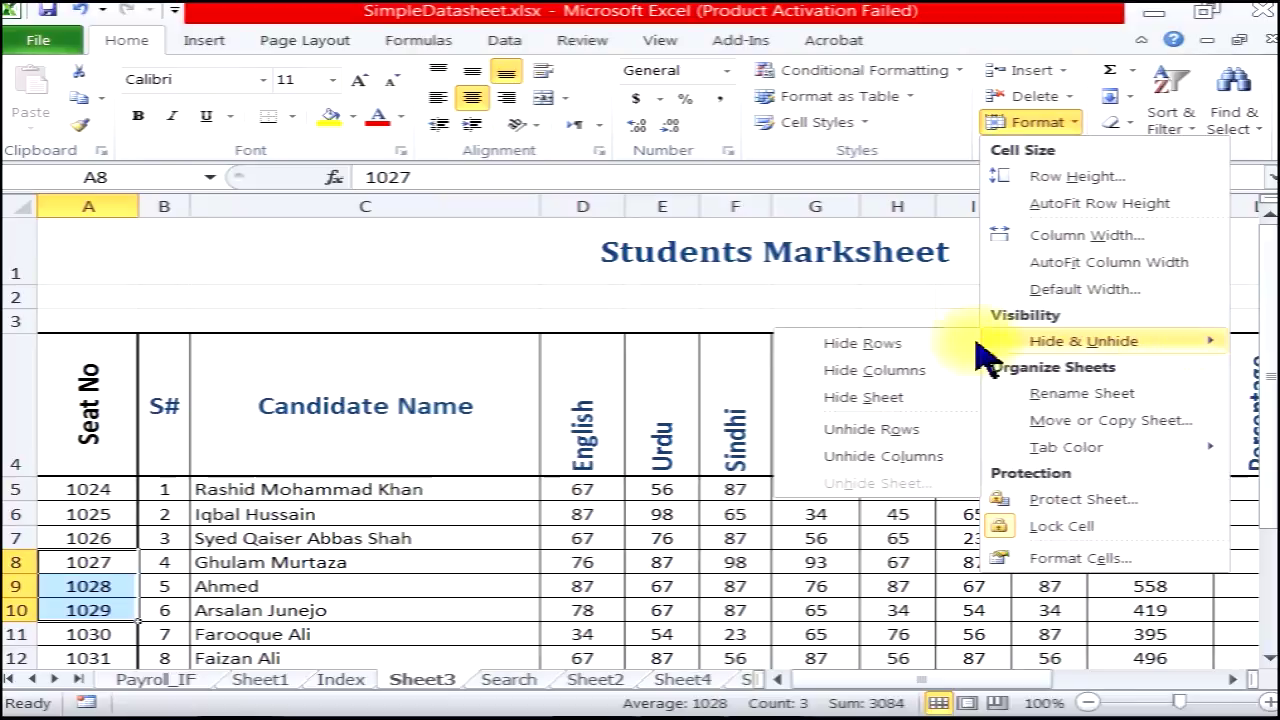
pyautogui.click(884, 346)
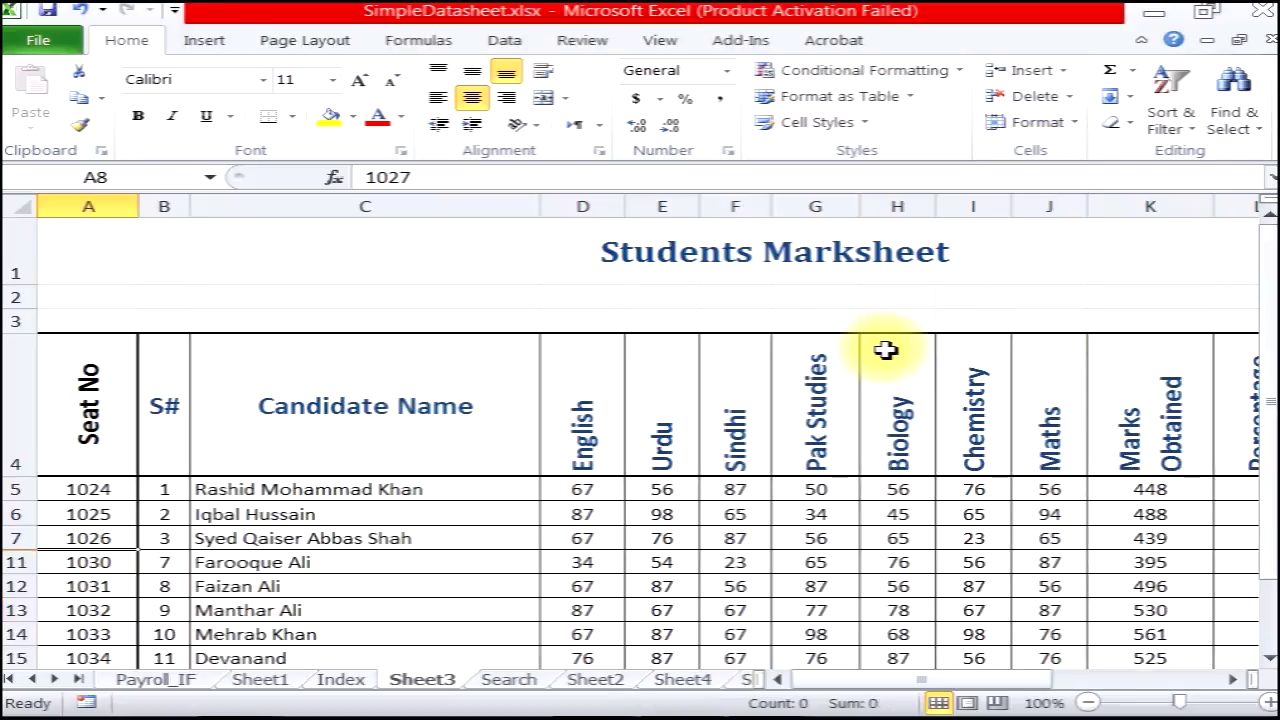
pyautogui.click(77, 561)
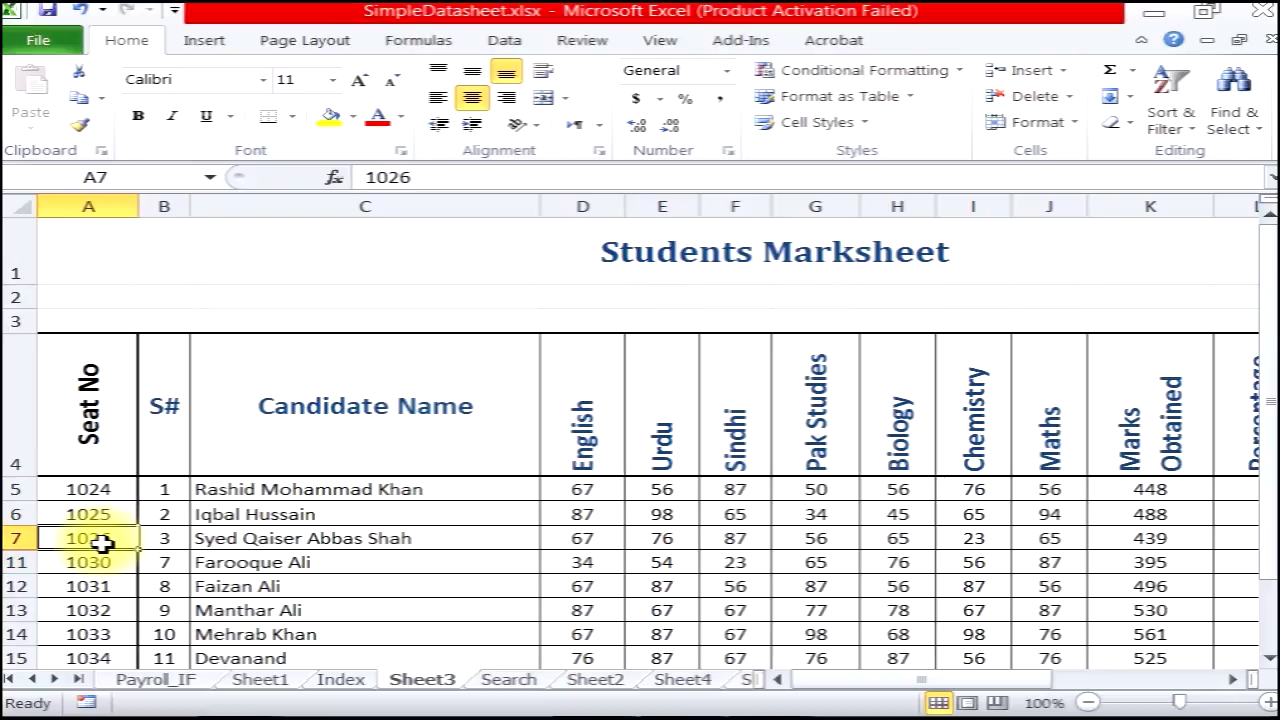
pyautogui.moveTo(104, 545); pyautogui.dragTo(100, 563)
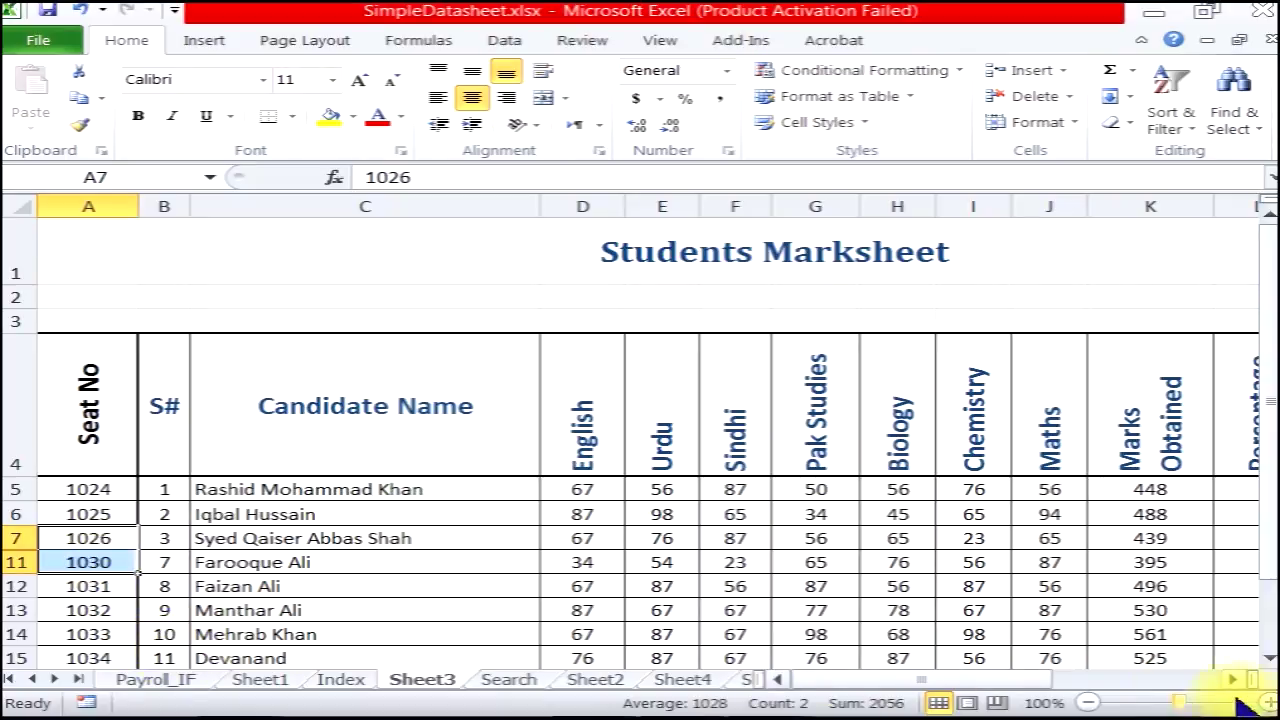
# Select rows 7 through 11 and unhide rows 8 to 10, restoring seats 1027–1029.
pyautogui.click(1268, 703)
pyautogui.click(1268, 703)
pyautogui.click(1268, 703)
pyautogui.click(1268, 703)
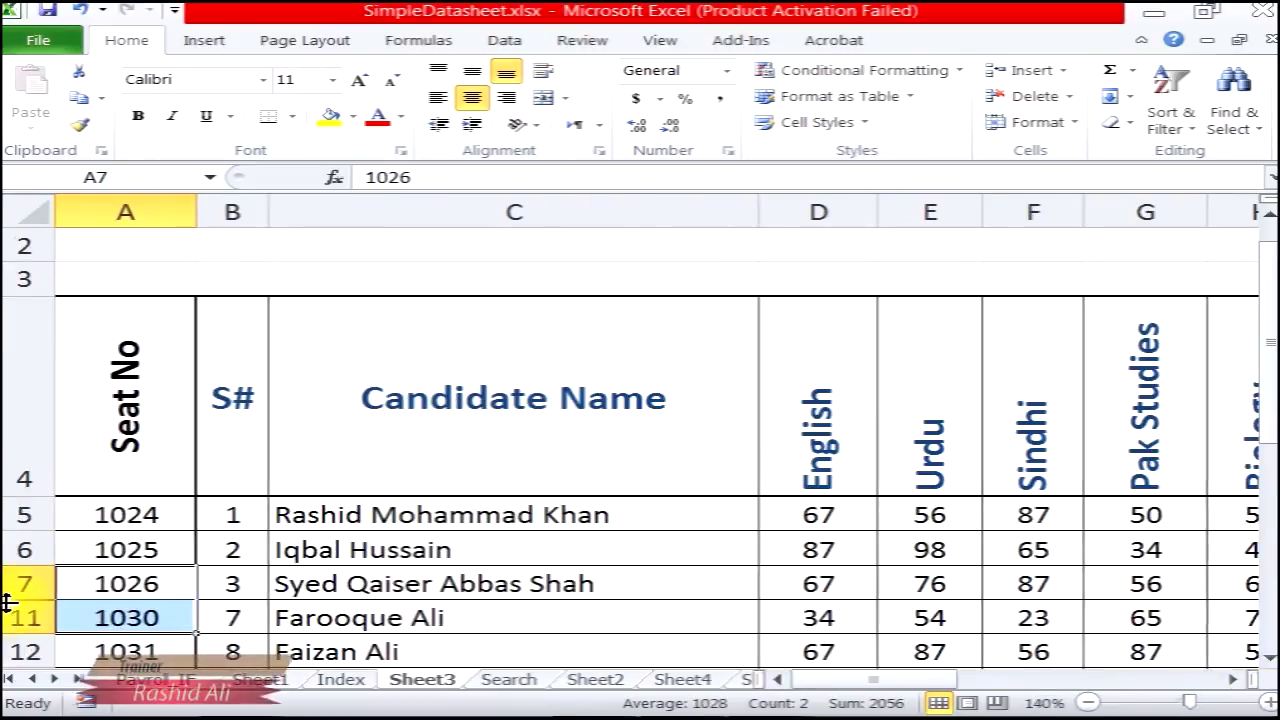
pyautogui.moveTo(14, 583); pyautogui.dragTo(14, 612)
pyautogui.moveTo(100, 585)
pyautogui.mouseDown()
pyautogui.moveTo(108, 612)
pyautogui.moveTo(30, 616)
pyautogui.mouseUp()
pyautogui.click(1034, 121)
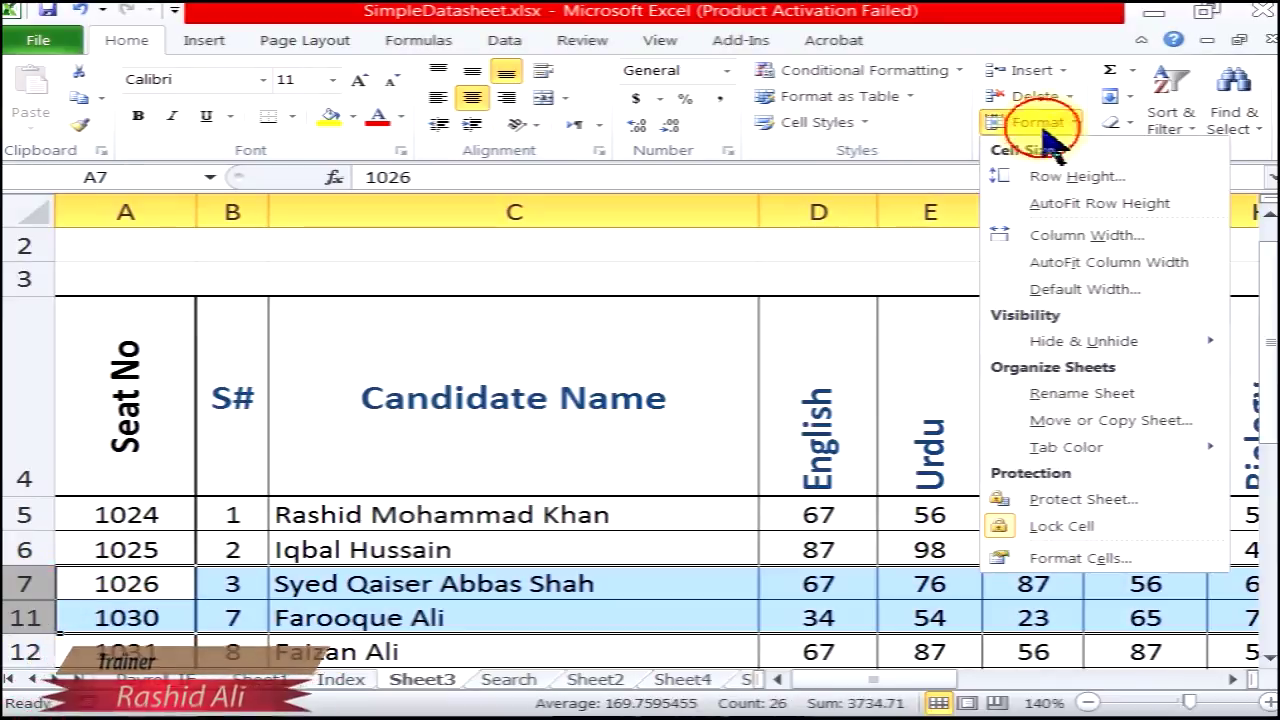
pyautogui.moveTo(1068, 340)
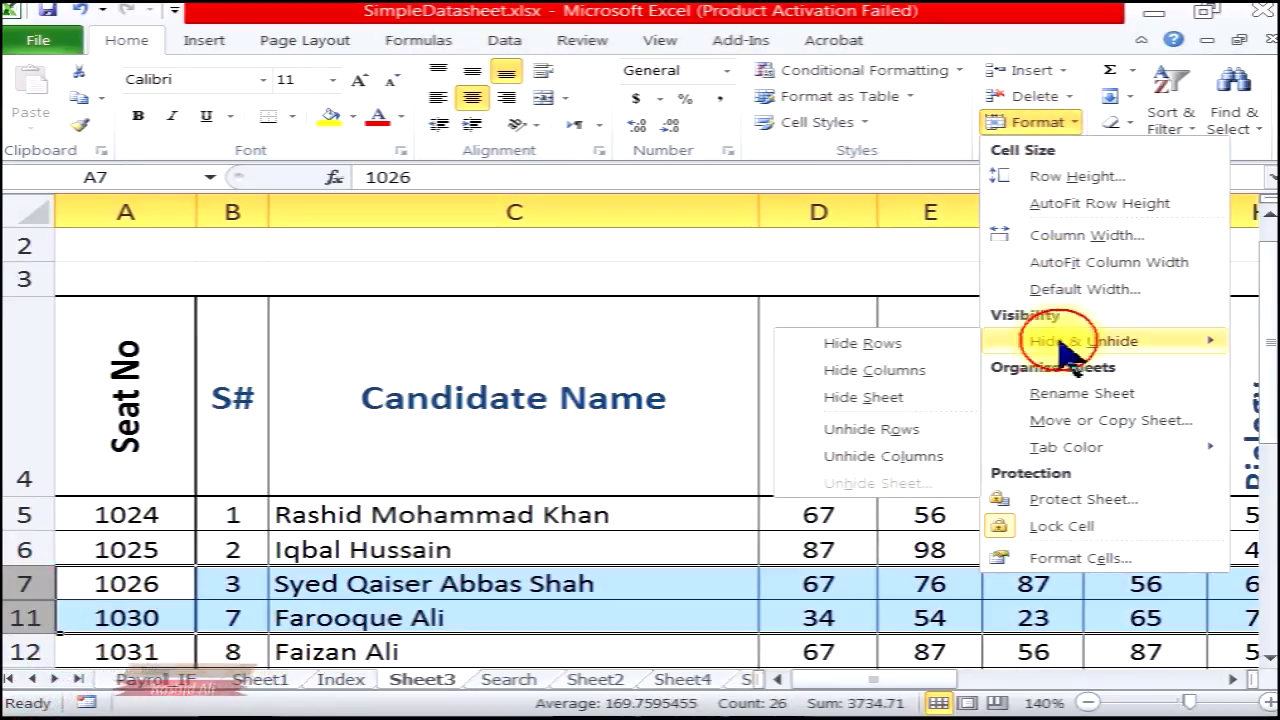
pyautogui.click(872, 438)
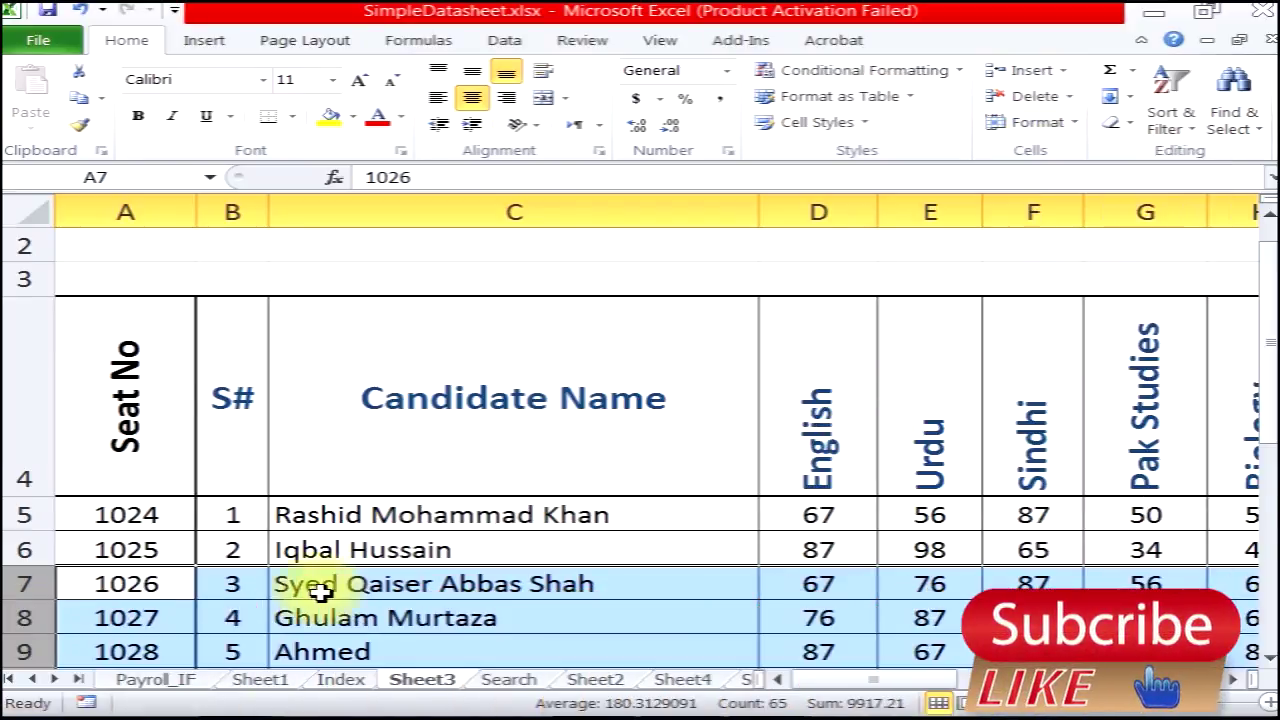
pyautogui.scroll(-1, 133, 492)
pyautogui.click(110, 382)
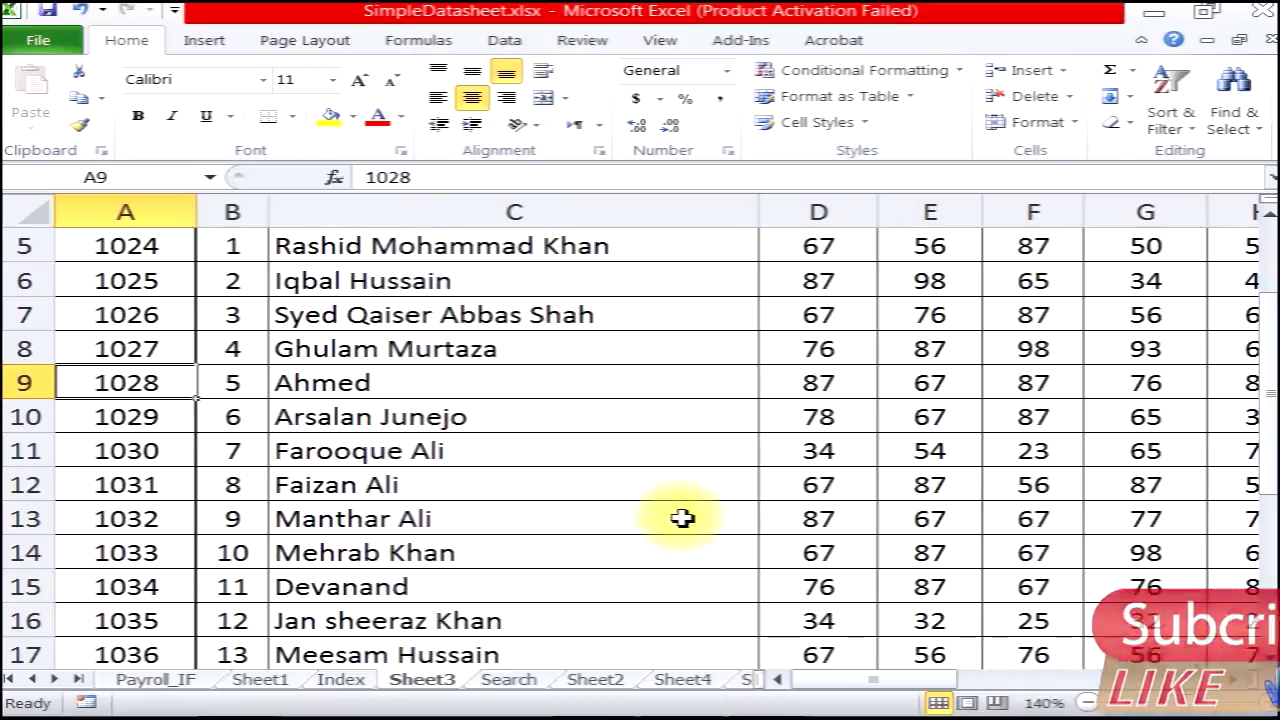
# Browse the sheet tabs, then hide the Index sheet from its tab menu.
pyautogui.click(155, 680)
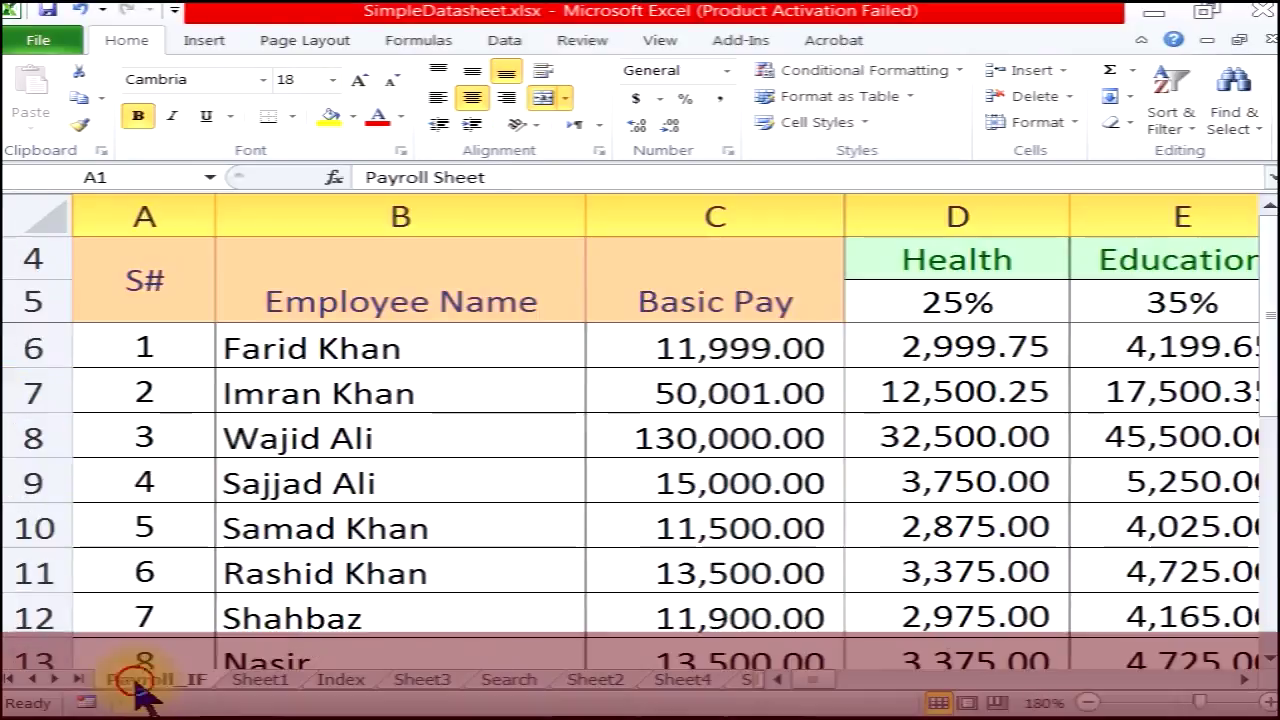
pyautogui.click(258, 682)
pyautogui.click(343, 680)
pyautogui.click(422, 680)
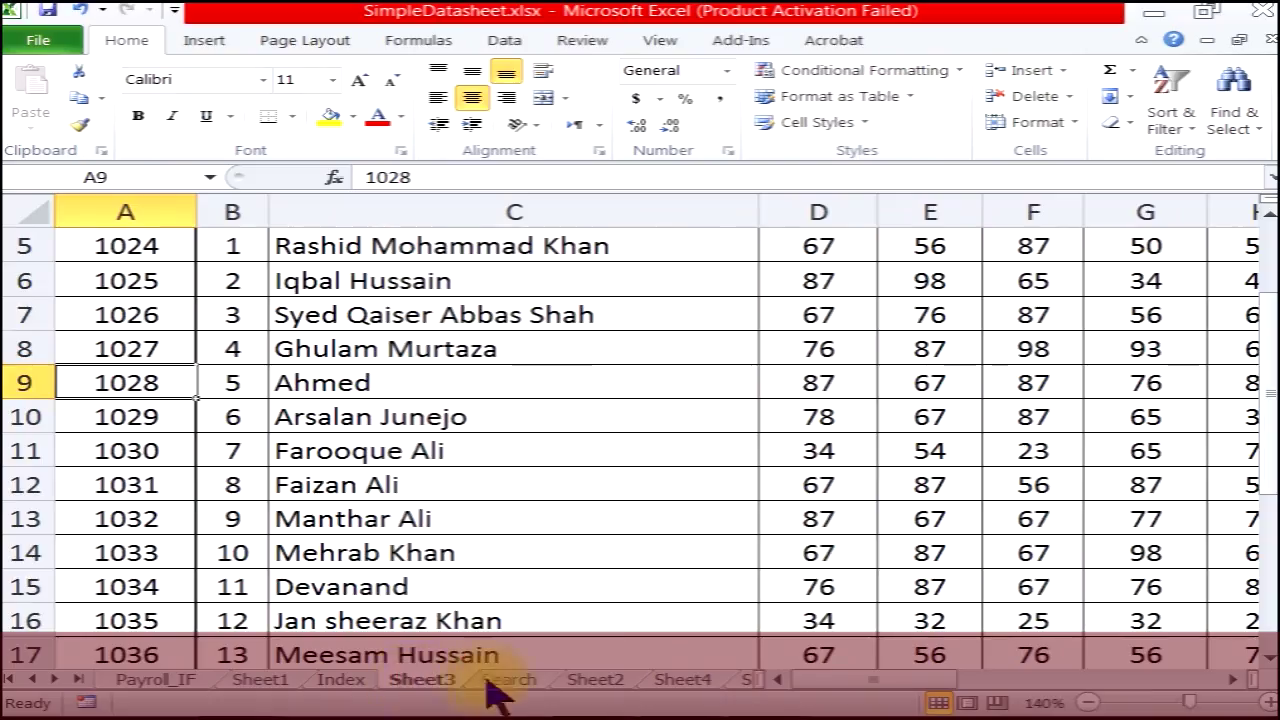
pyautogui.click(520, 680)
pyautogui.click(340, 680)
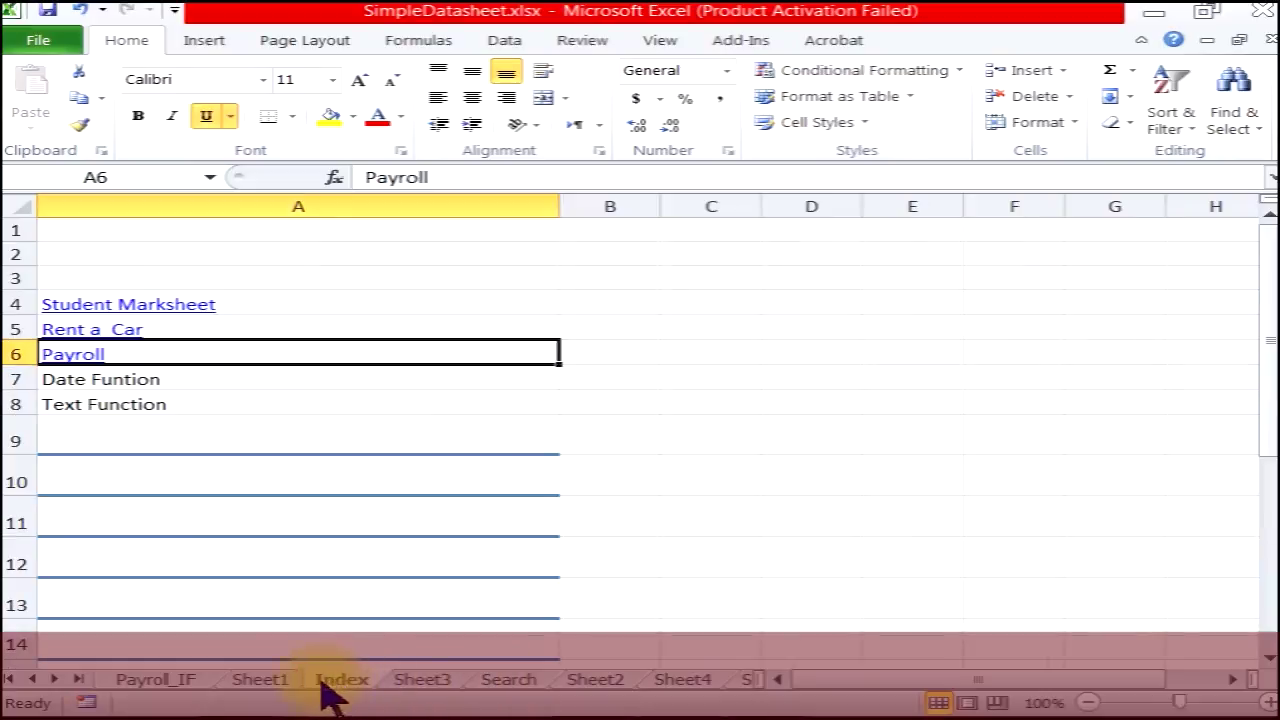
pyautogui.rightClick(352, 685)
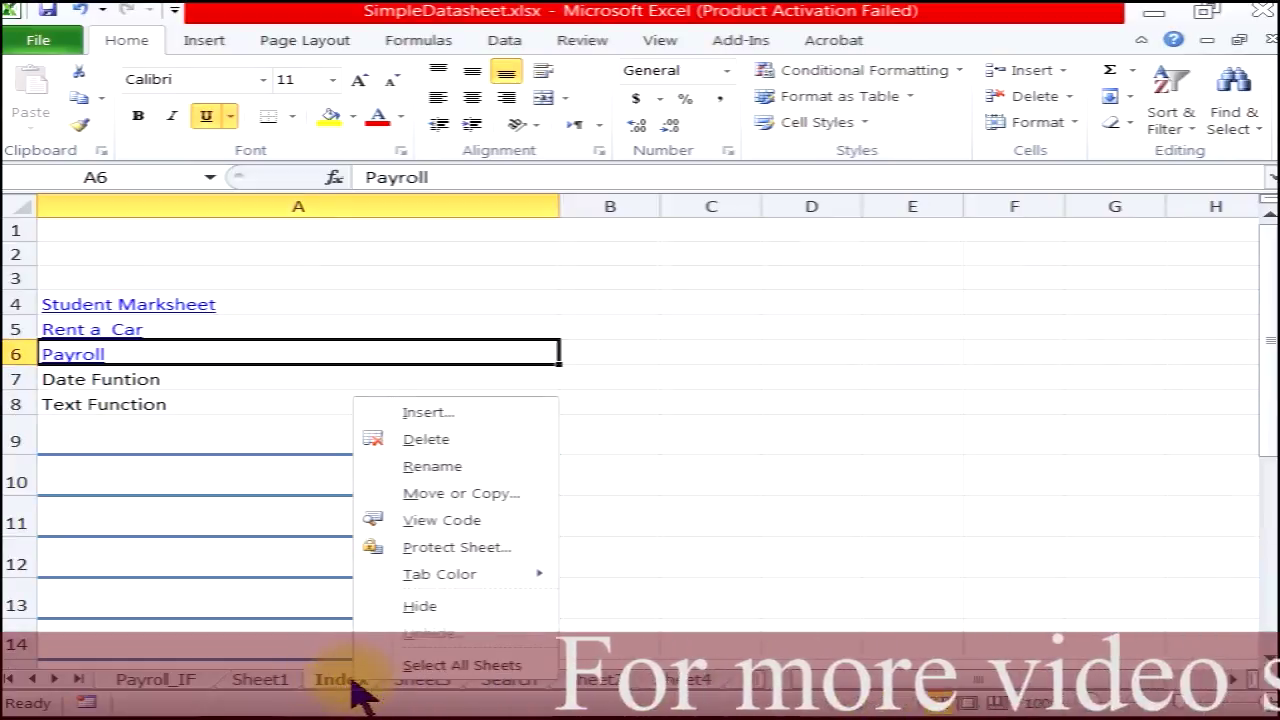
pyautogui.moveTo(480, 574)
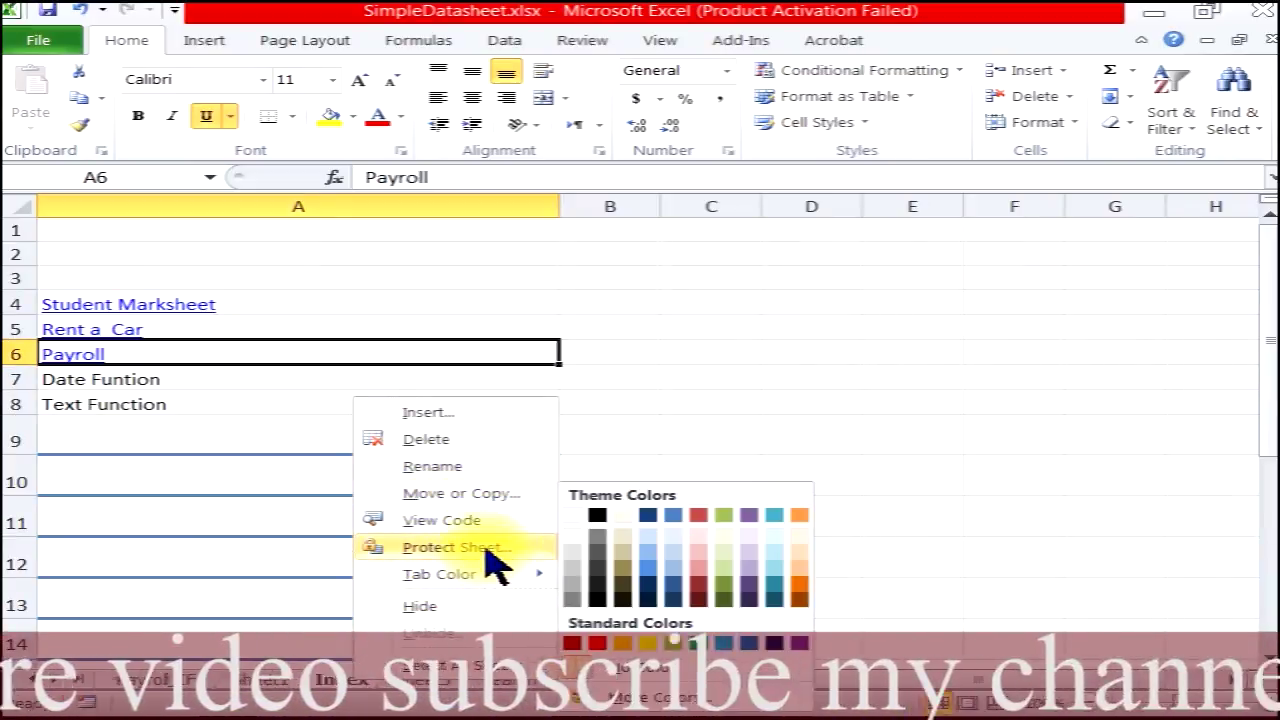
pyautogui.click(465, 606)
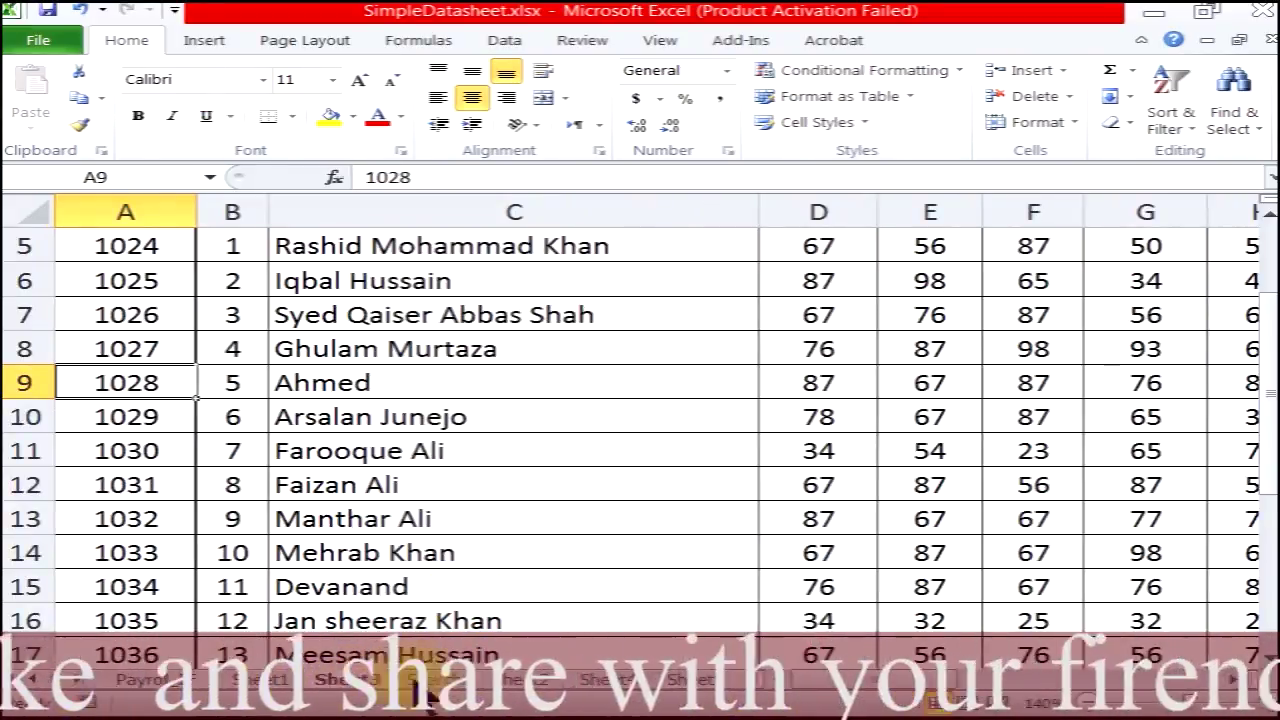
# Hide the Payroll_IF sheet via Format > Hide & Unhide > Hide Sheet.
pyautogui.click(180, 680)
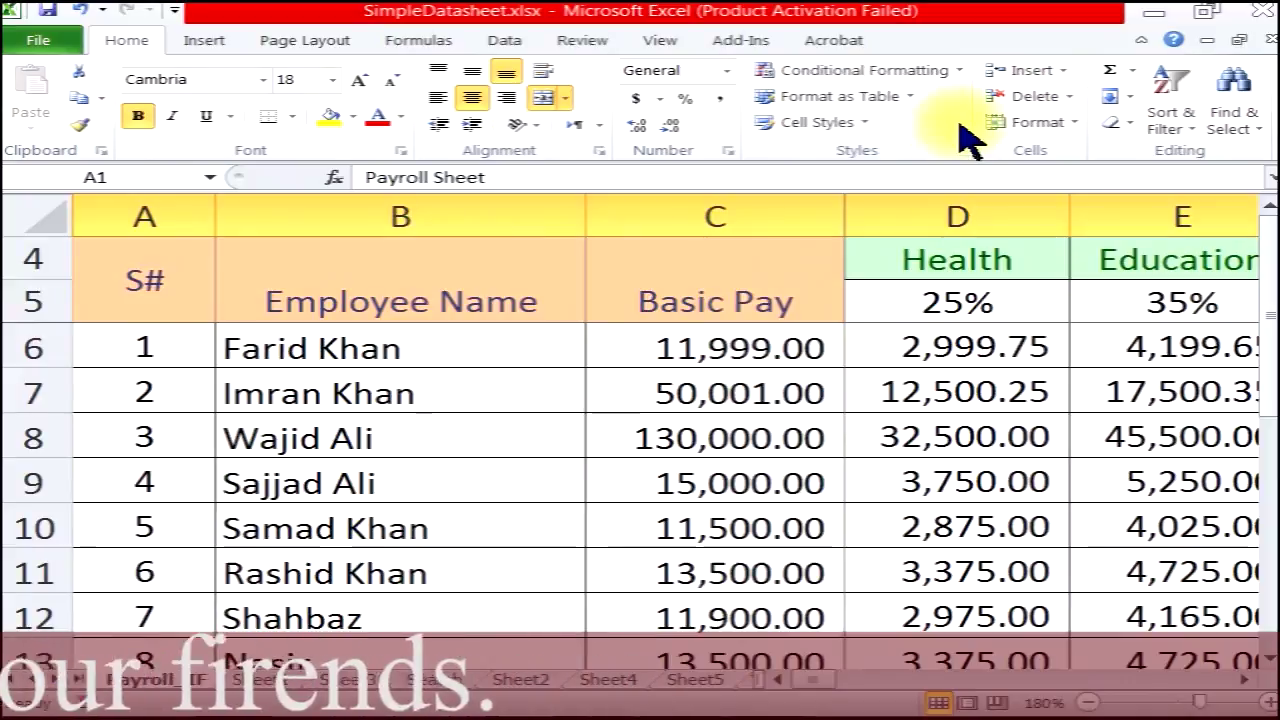
pyautogui.click(1040, 122)
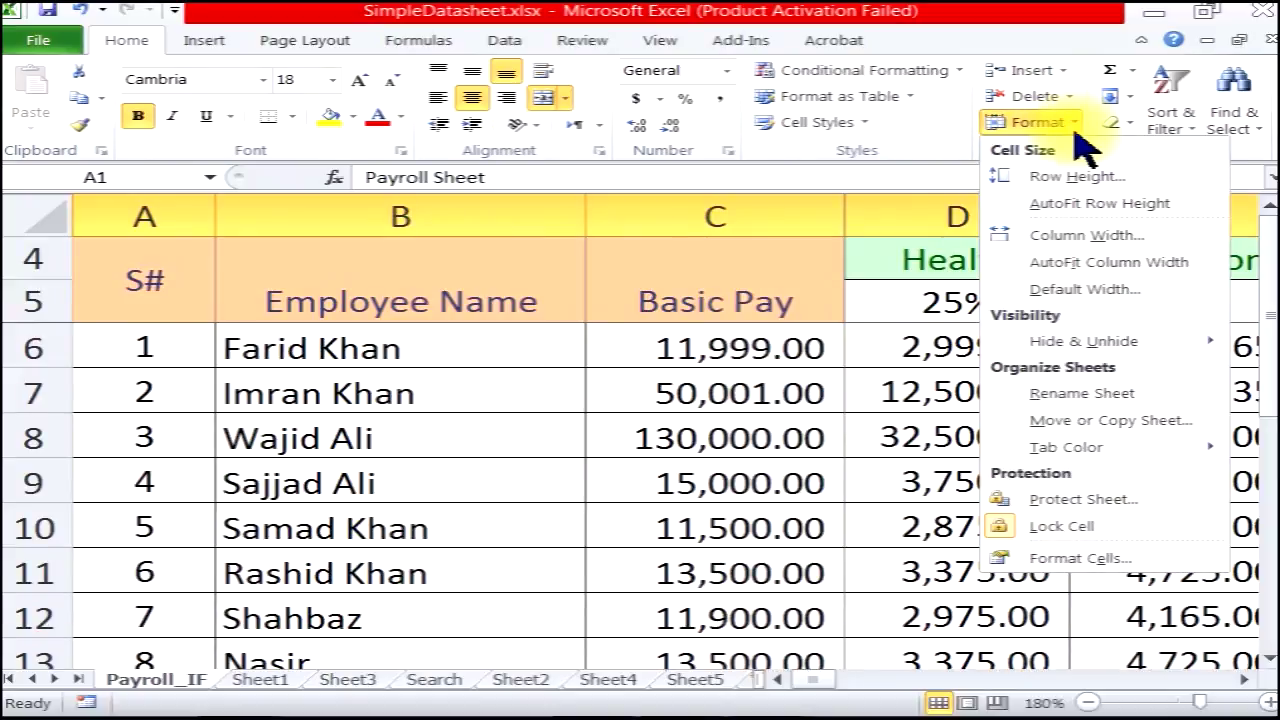
pyautogui.moveTo(1012, 341)
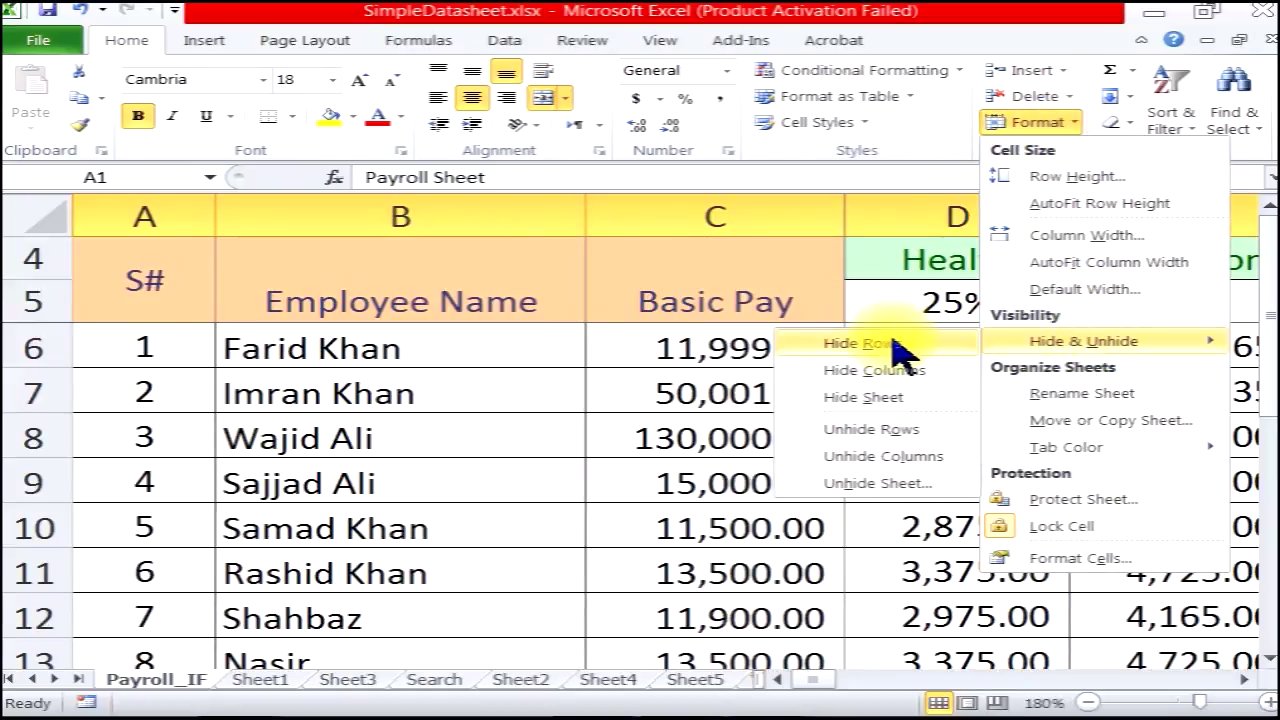
pyautogui.click(836, 400)
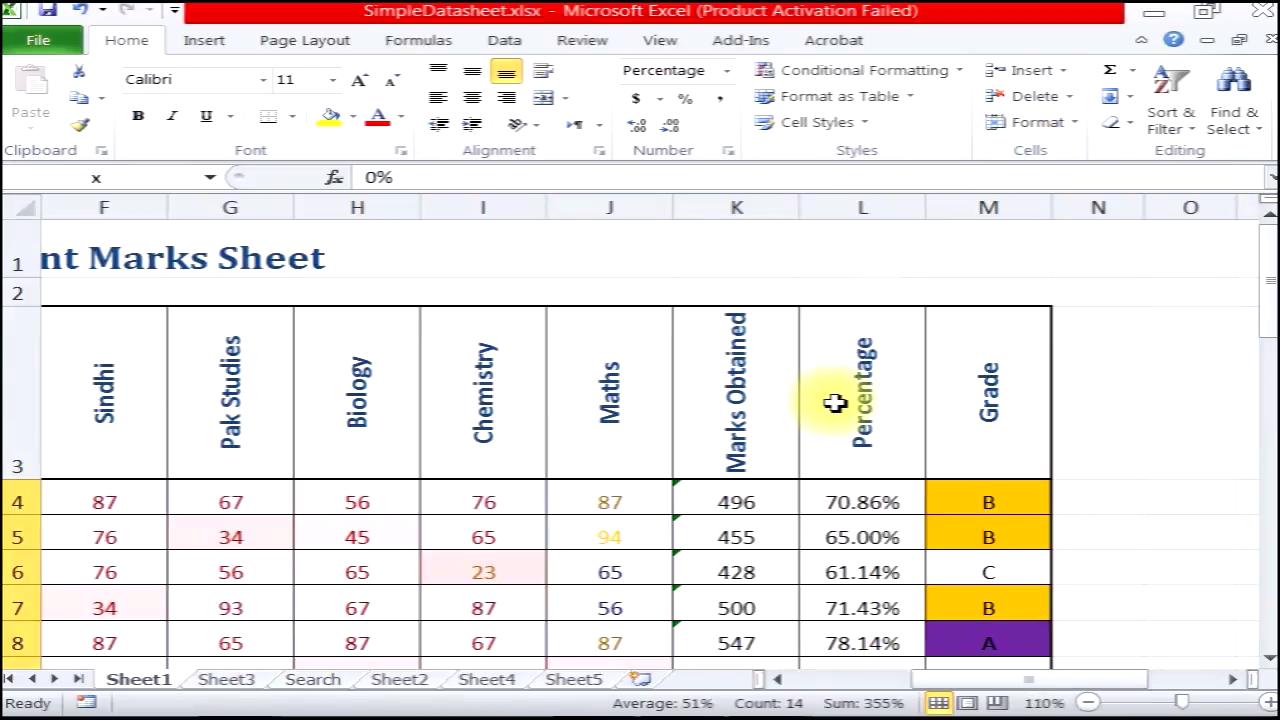
# Open the Unhide dialog listing the hidden Payroll_IF and Index sheets.
pyautogui.click(338, 533)
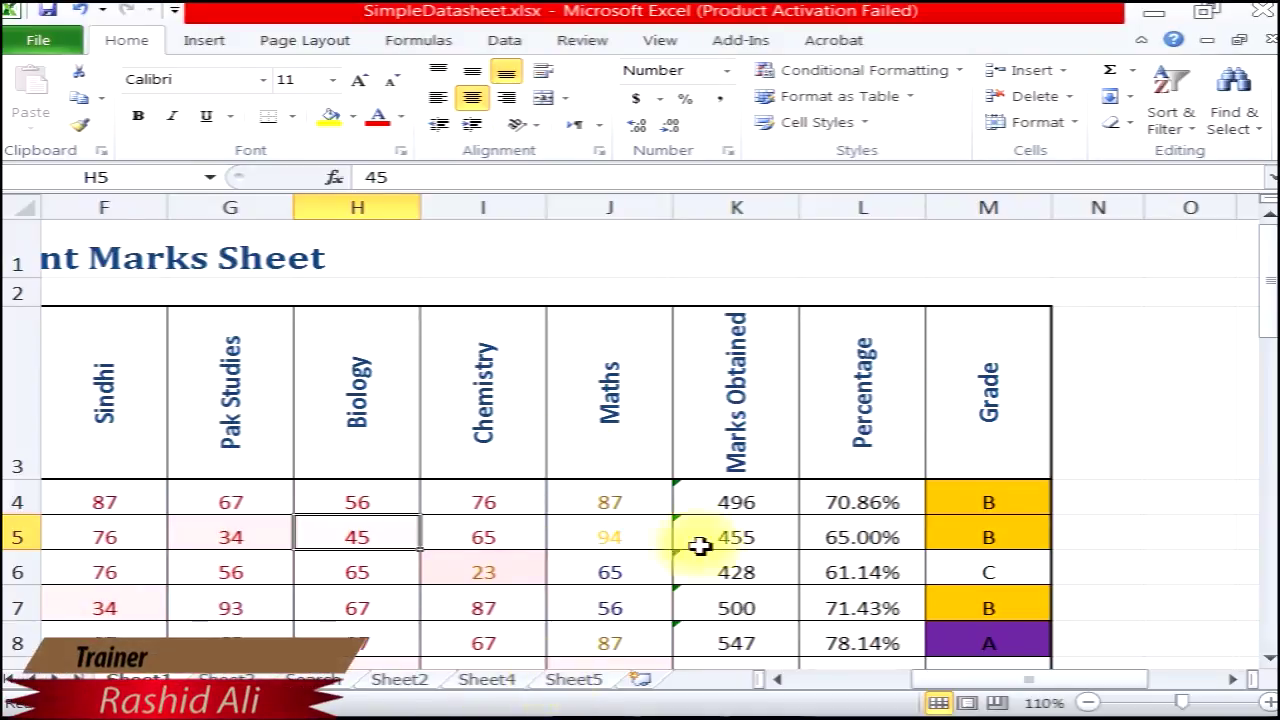
pyautogui.click(1045, 125)
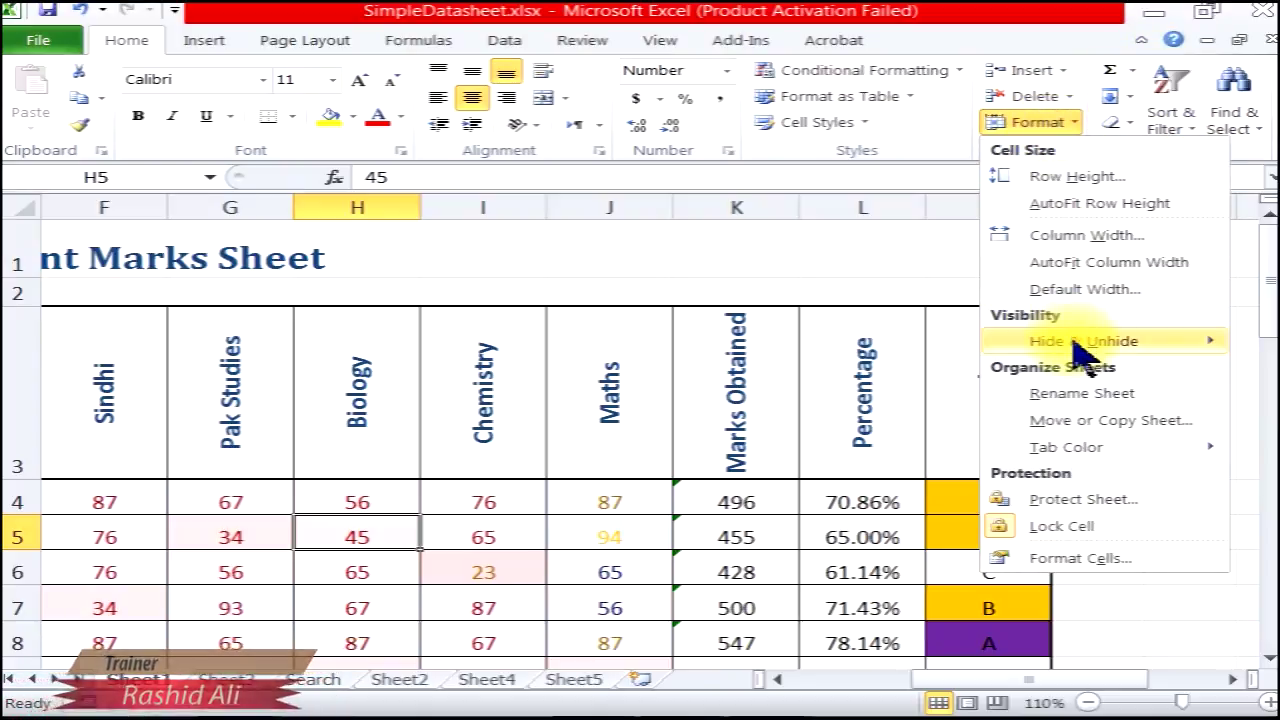
pyautogui.moveTo(1080, 341)
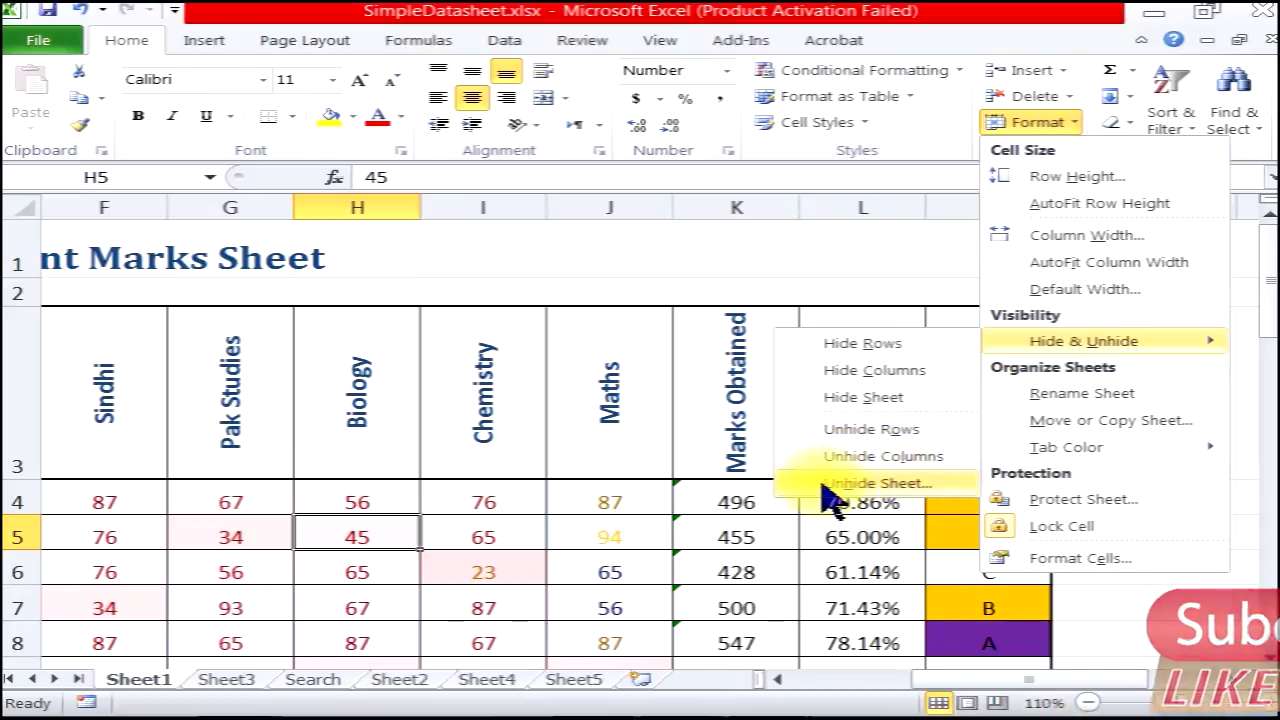
pyautogui.click(879, 485)
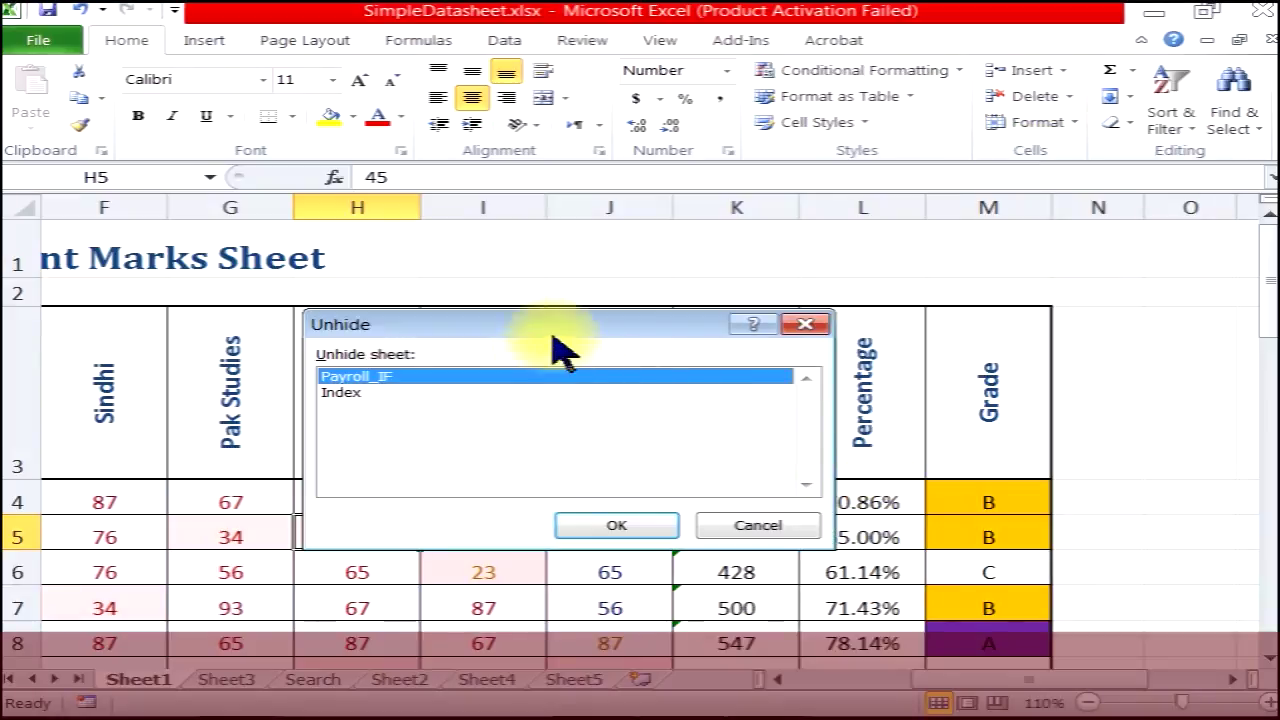
# Restore the Payroll_IF sheet from the Unhide dialog.
pyautogui.moveTo(551, 327); pyautogui.dragTo(536, 220)
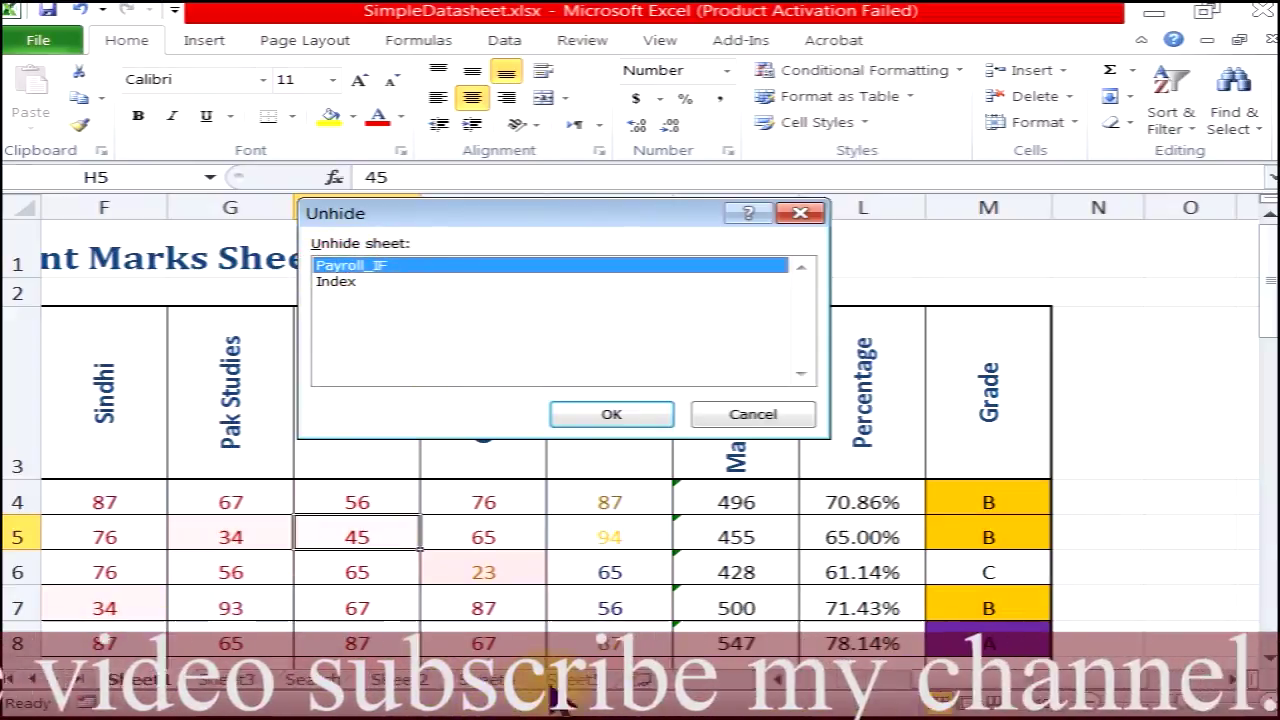
pyautogui.click(428, 266)
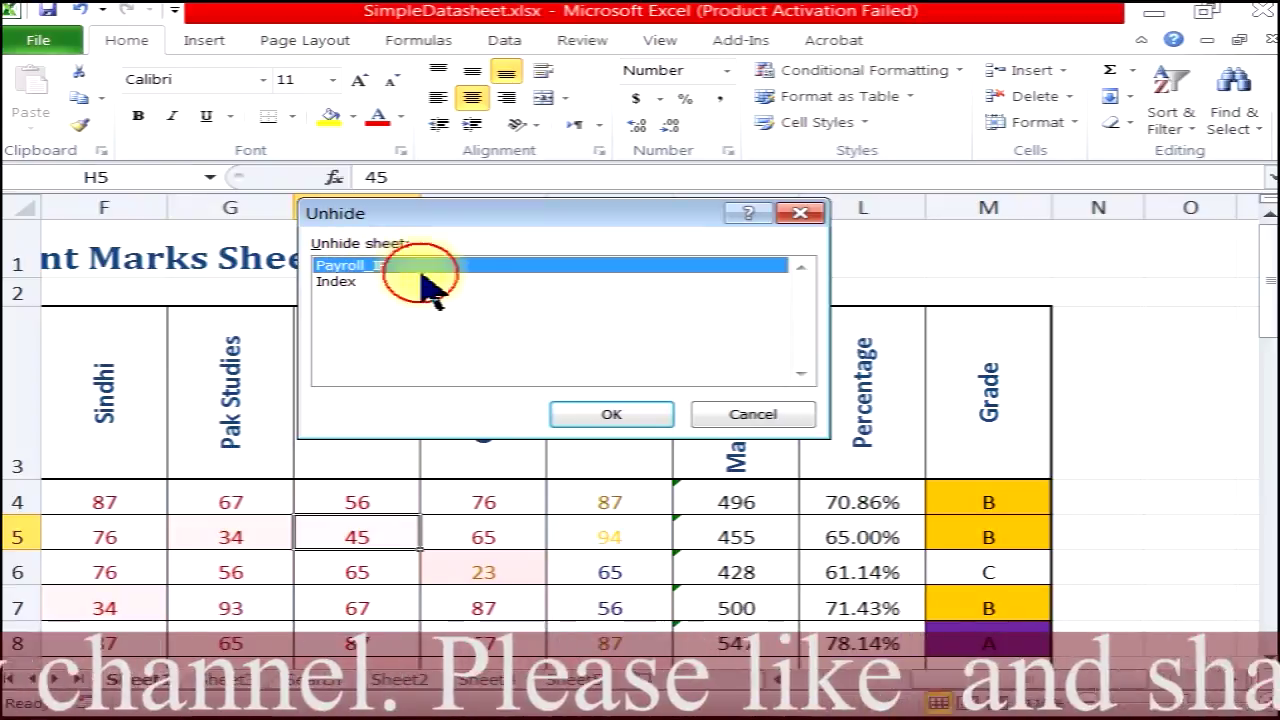
pyautogui.click(595, 416)
# Unhide the Index sheet as well, then check Payroll_IF and return to Index.
pyautogui.click(1030, 122)
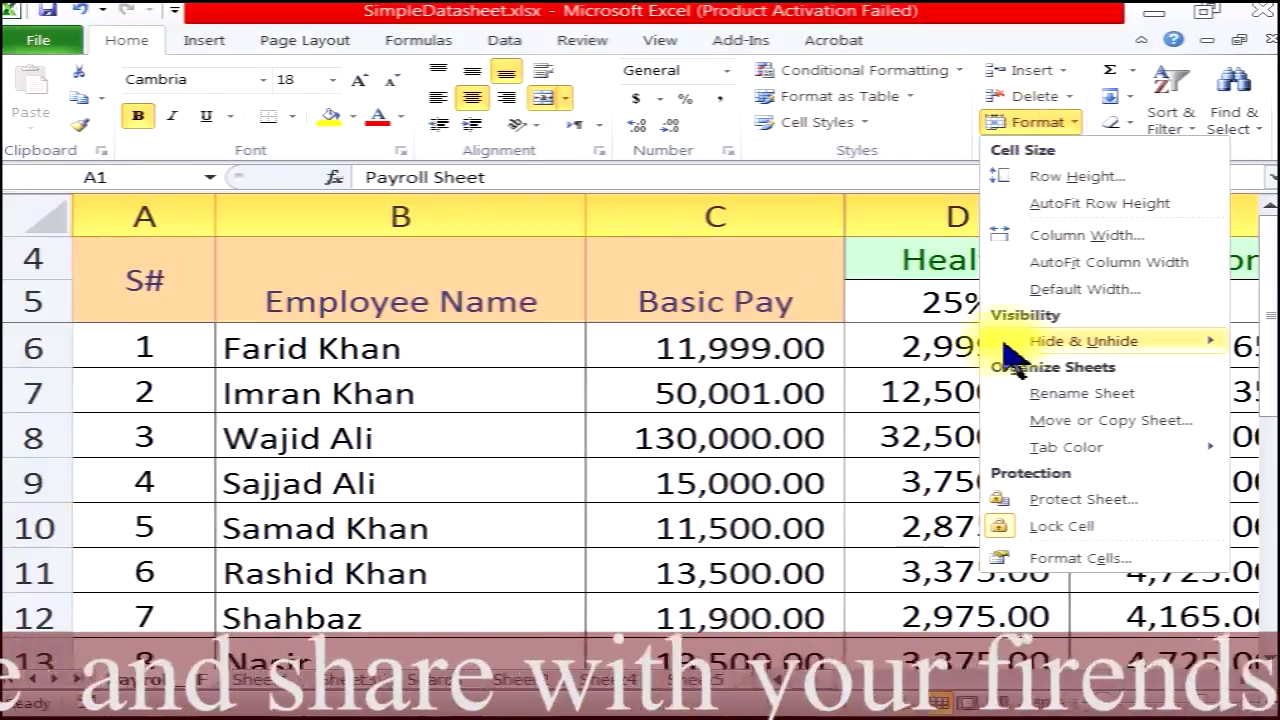
pyautogui.moveTo(1010, 345)
pyautogui.click(893, 485)
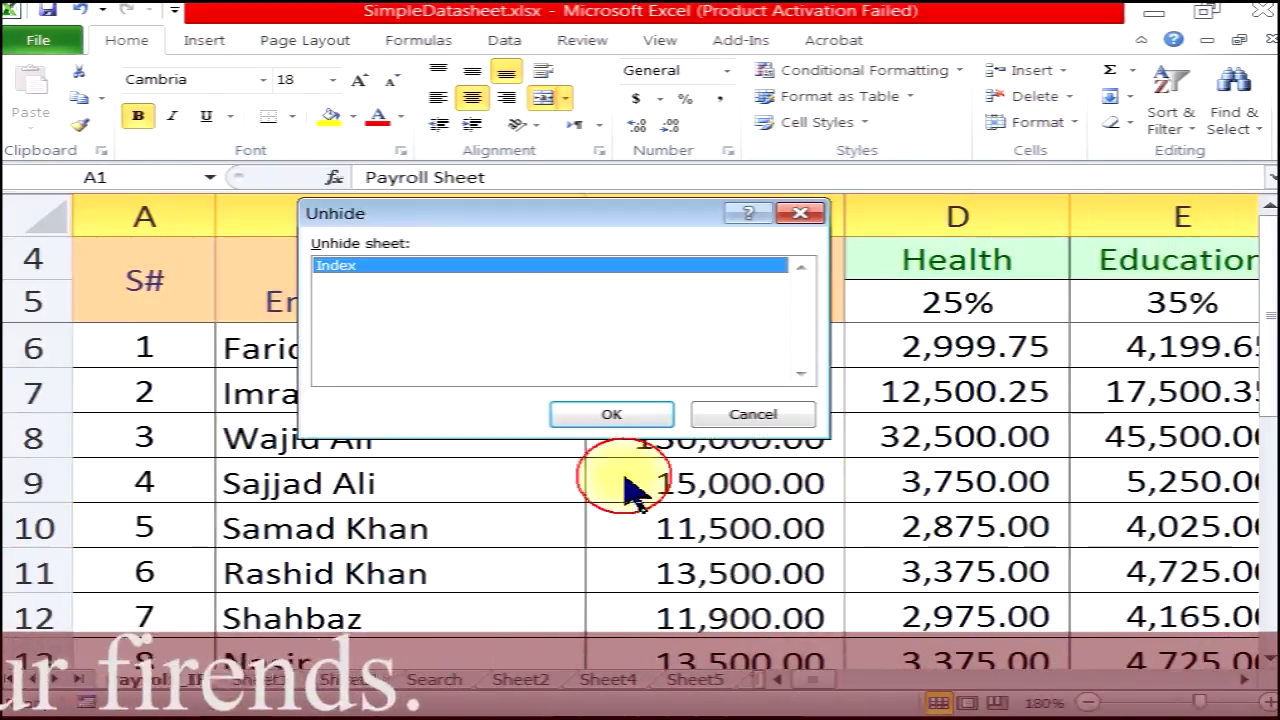
pyautogui.click(612, 414)
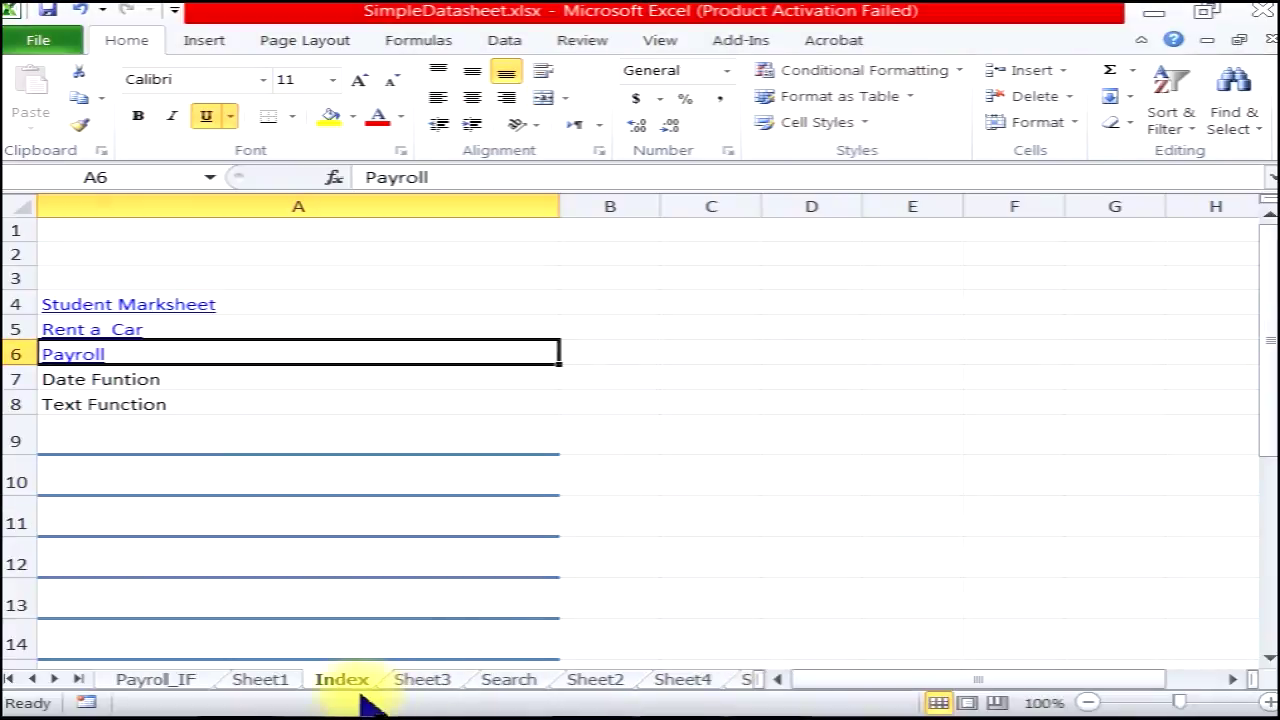
pyautogui.click(185, 682)
pyautogui.click(338, 684)
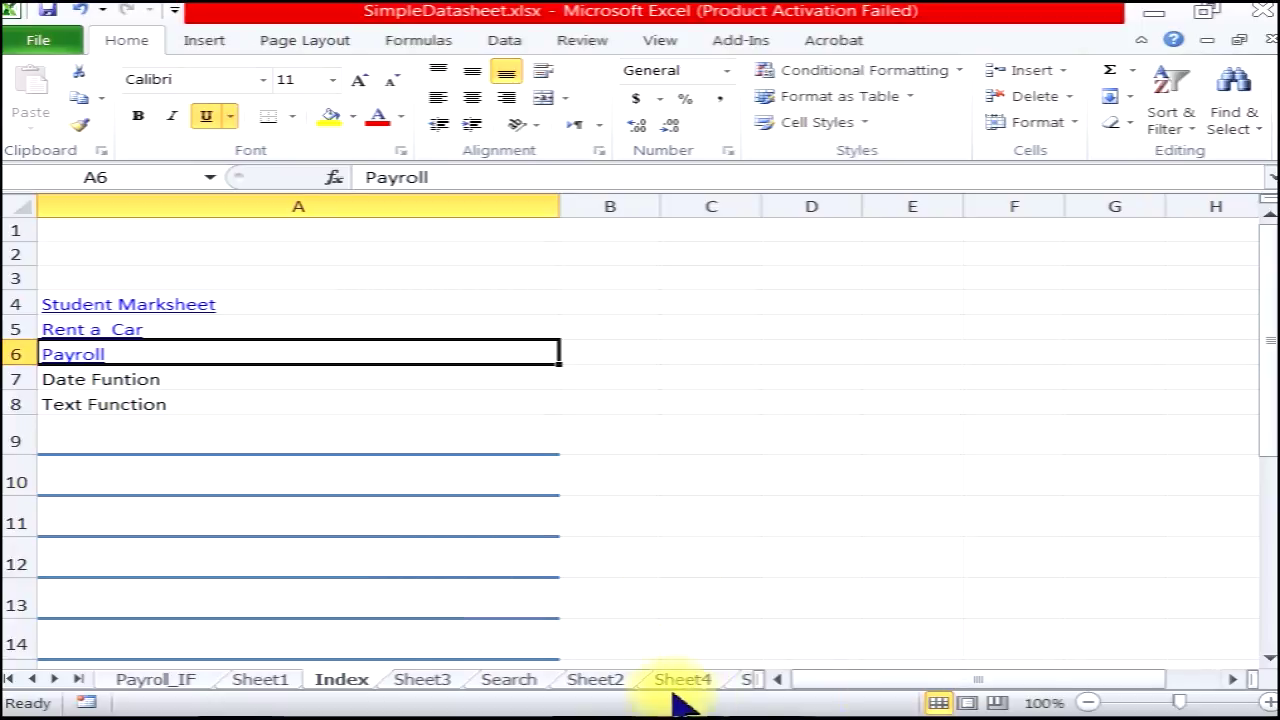
# On Sheet5, set columns A through J to width 4.
pyautogui.click(752, 679)
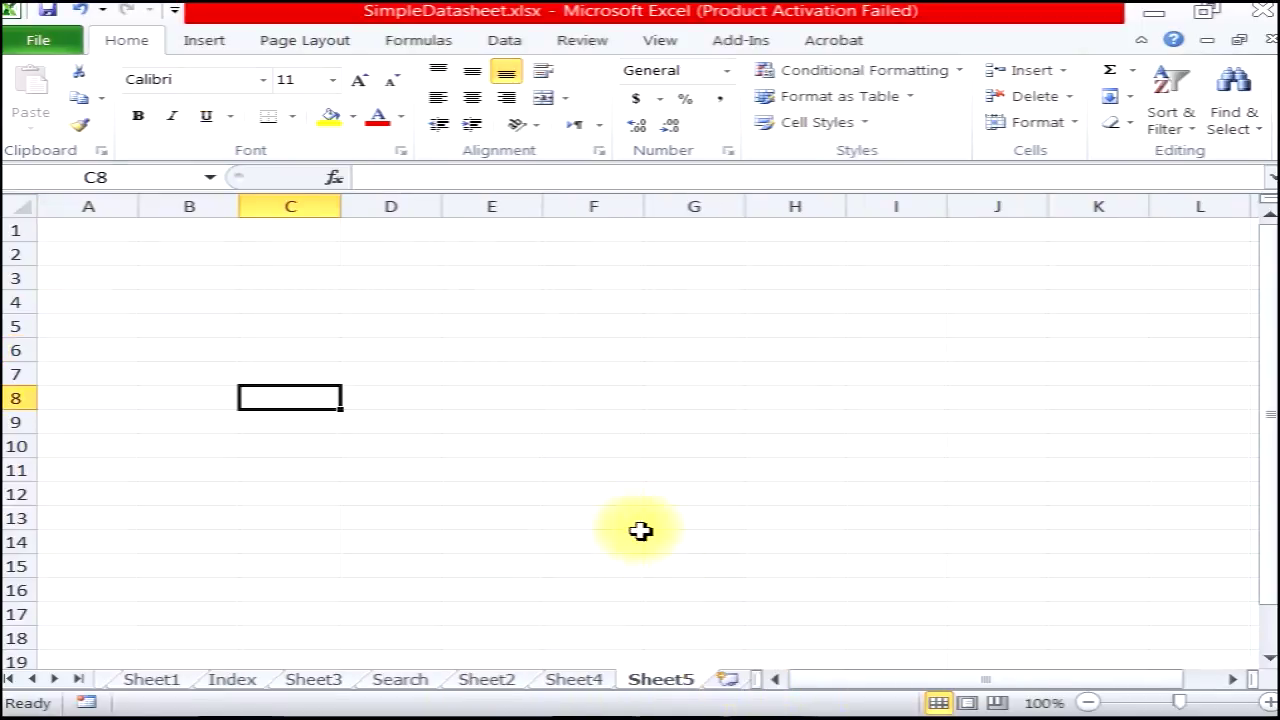
pyautogui.moveTo(88, 279); pyautogui.dragTo(995, 287)
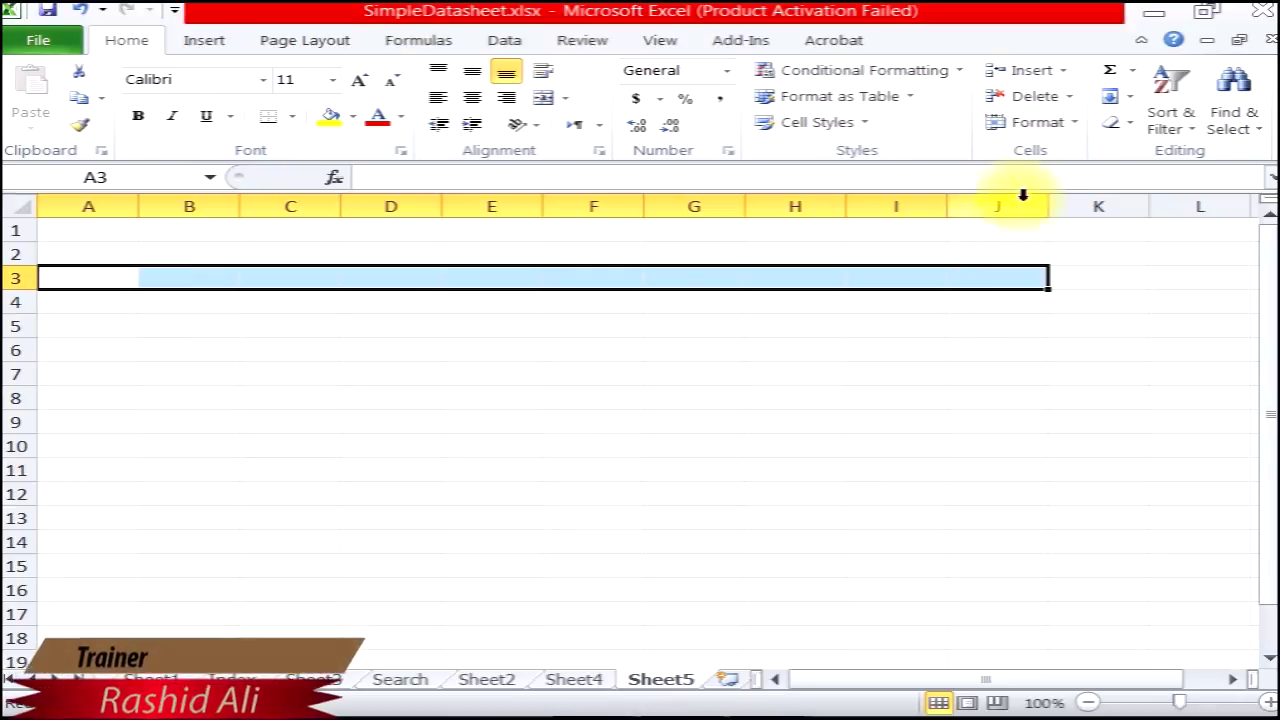
pyautogui.click(1035, 122)
pyautogui.click(1055, 238)
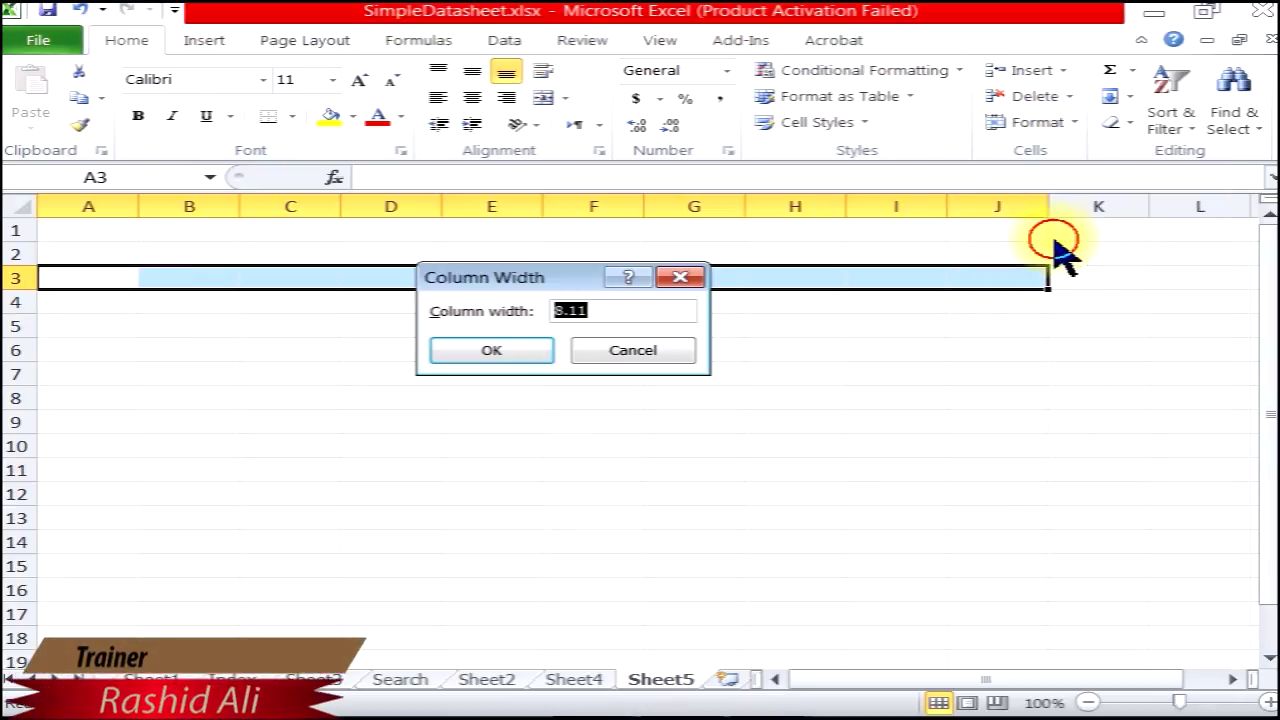
pyautogui.write('4')
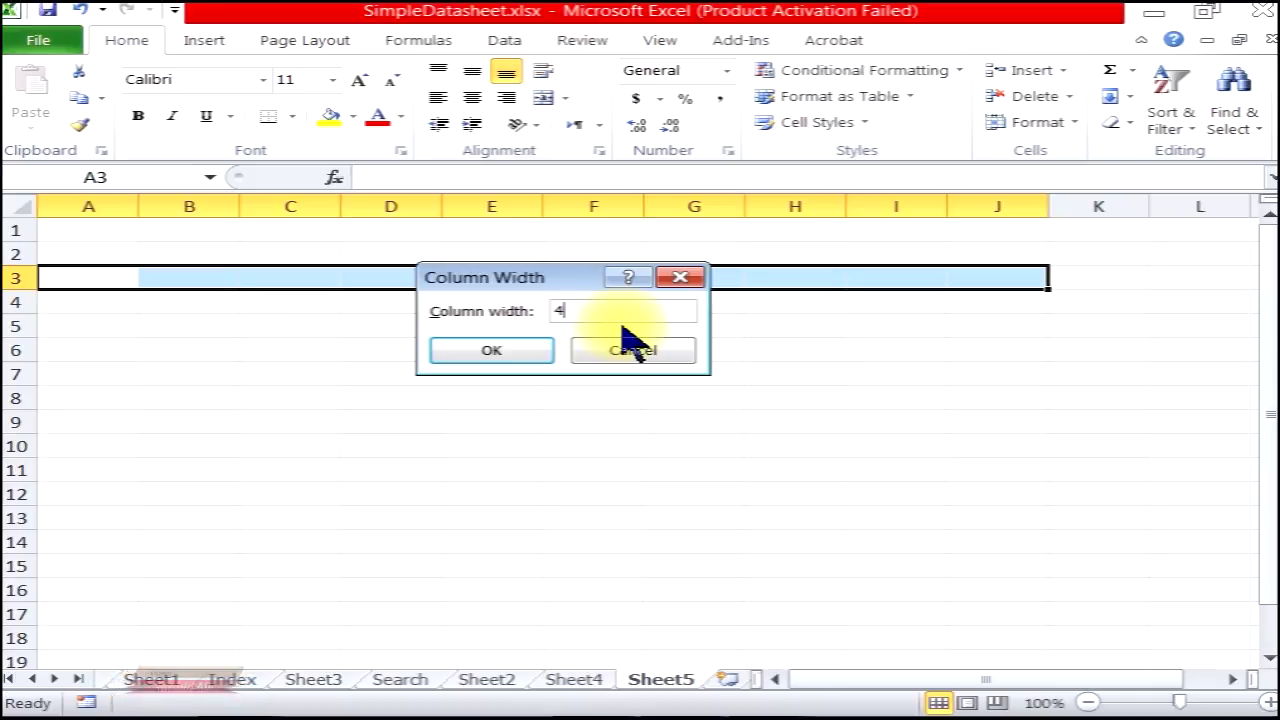
pyautogui.click(495, 350)
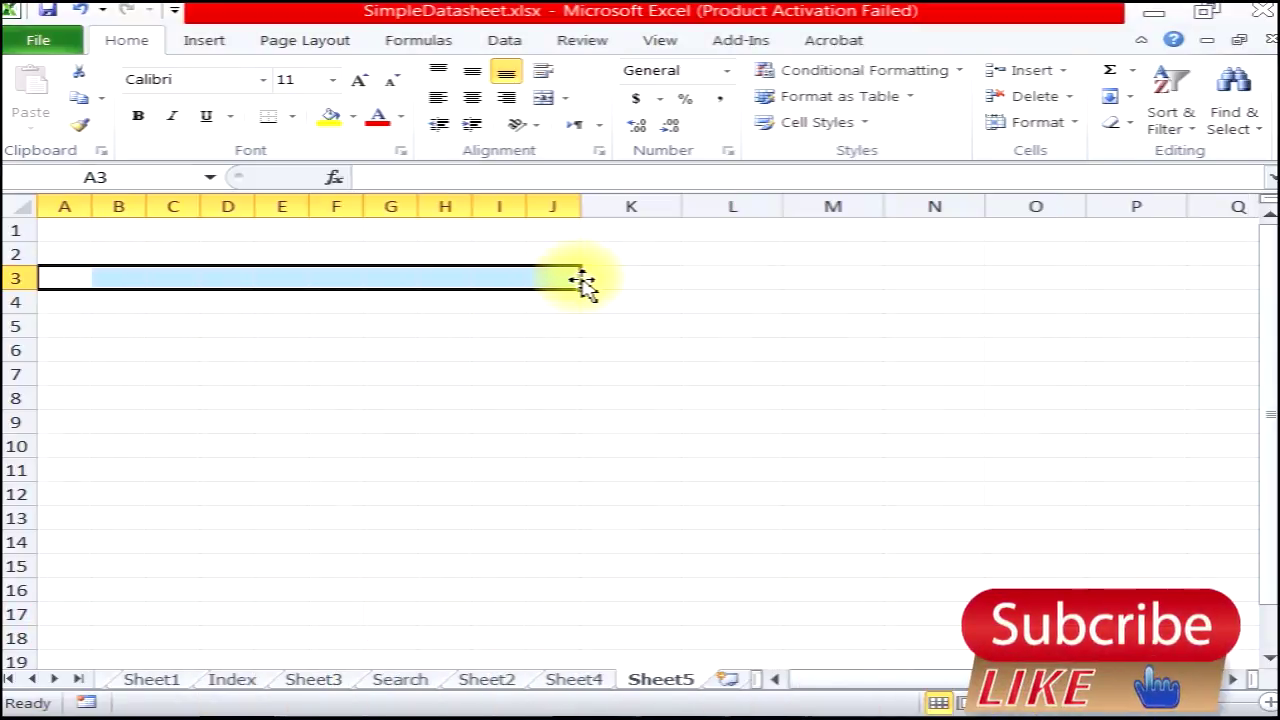
# Select A3:K12 and set rows 3–12 to height 30.
pyautogui.moveTo(580, 279); pyautogui.dragTo(1177, 262)
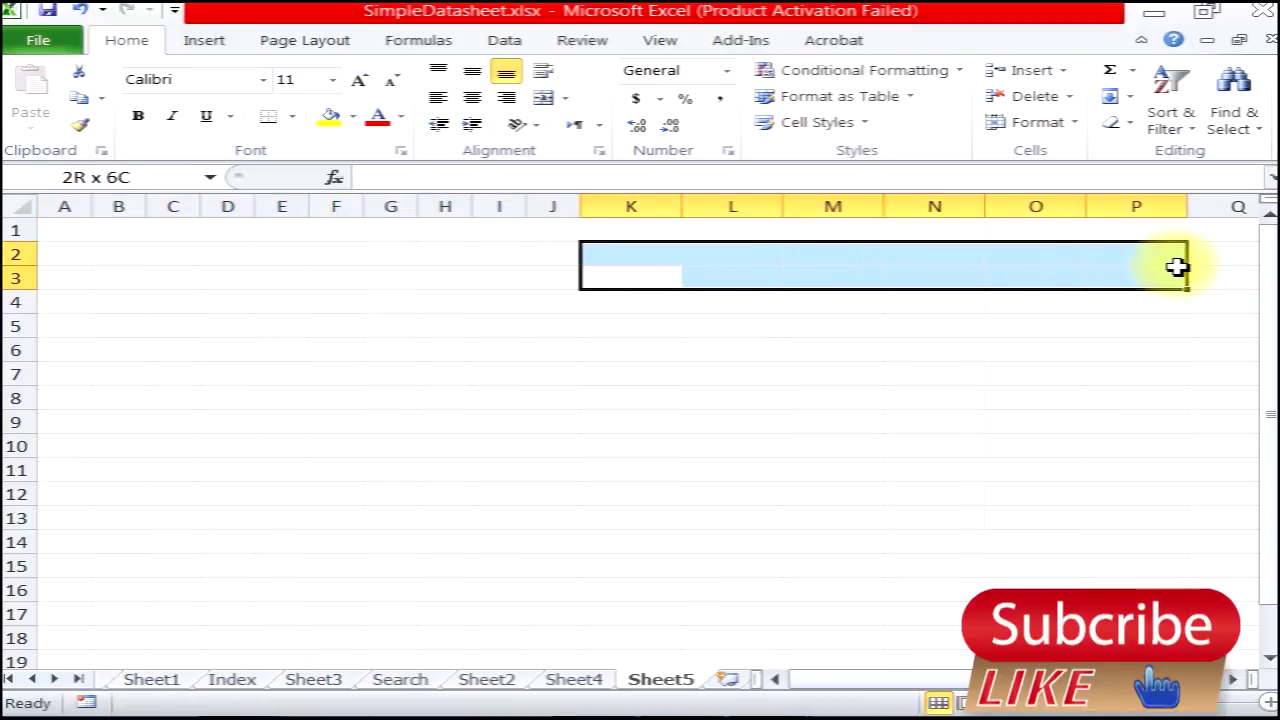
pyautogui.moveTo(63, 277); pyautogui.dragTo(665, 506)
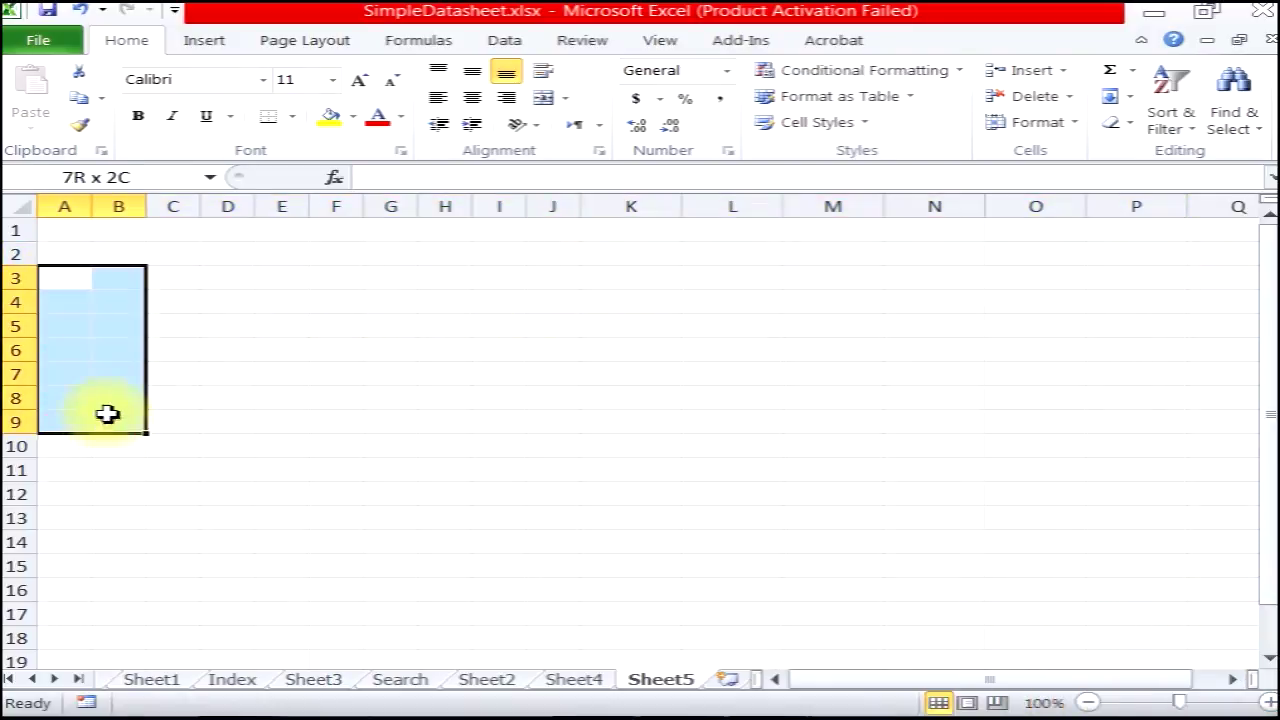
pyautogui.click(1037, 122)
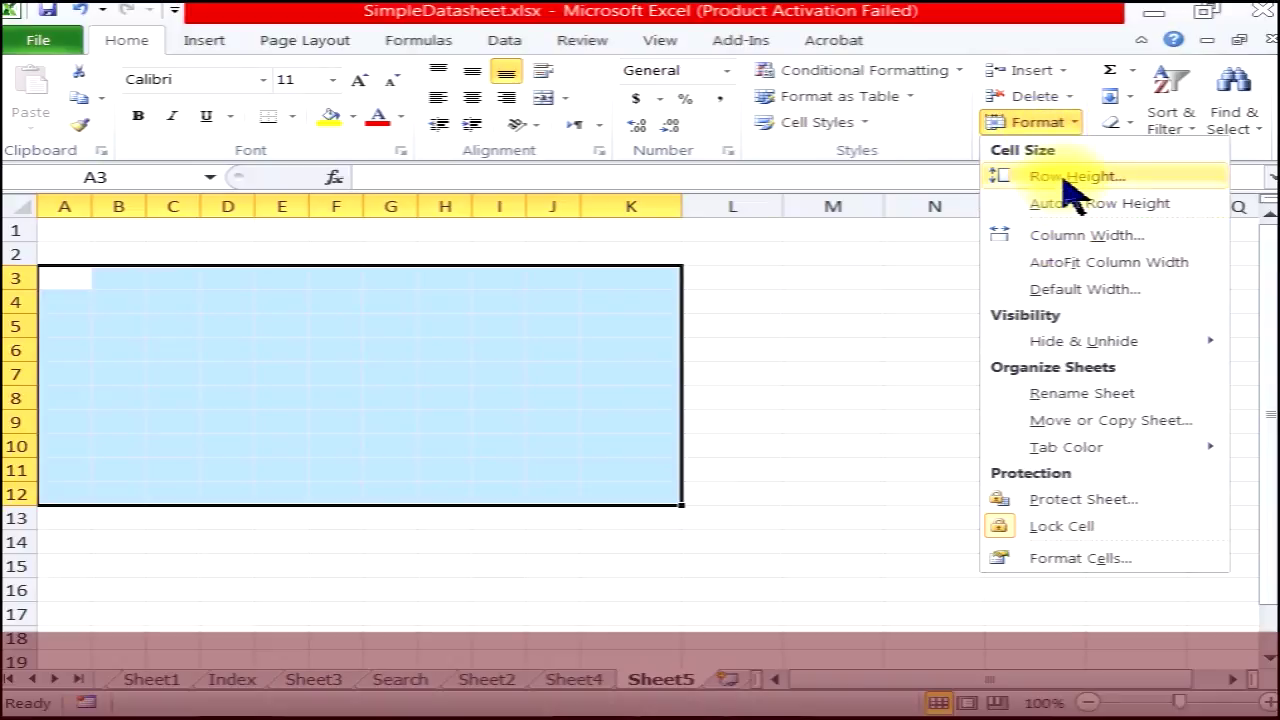
pyautogui.click(1065, 178)
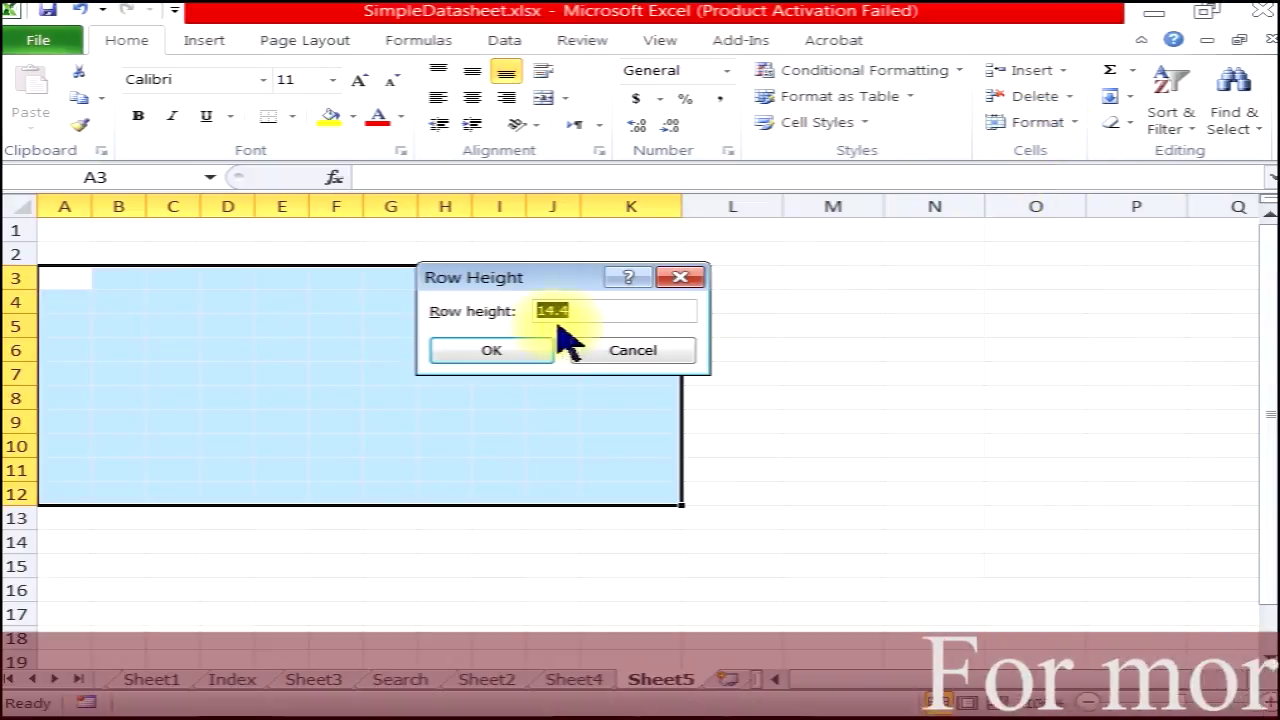
pyautogui.write('3')
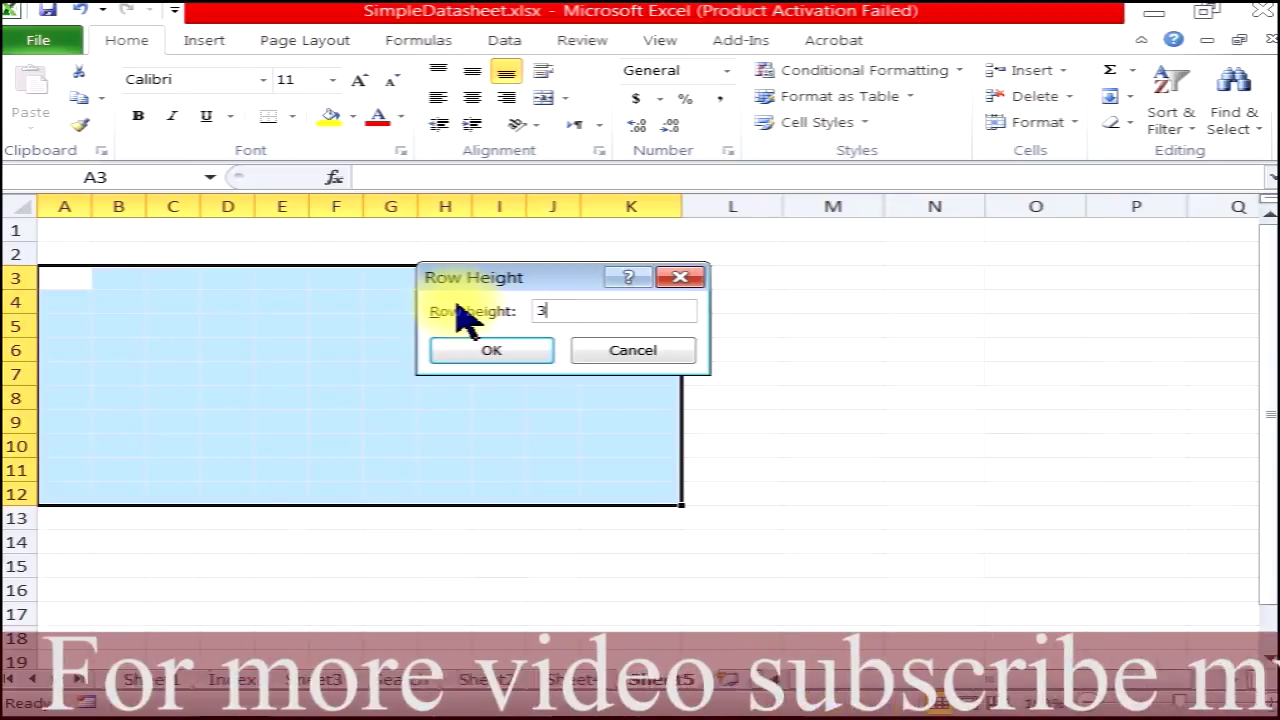
pyautogui.write('0')
pyautogui.click(468, 350)
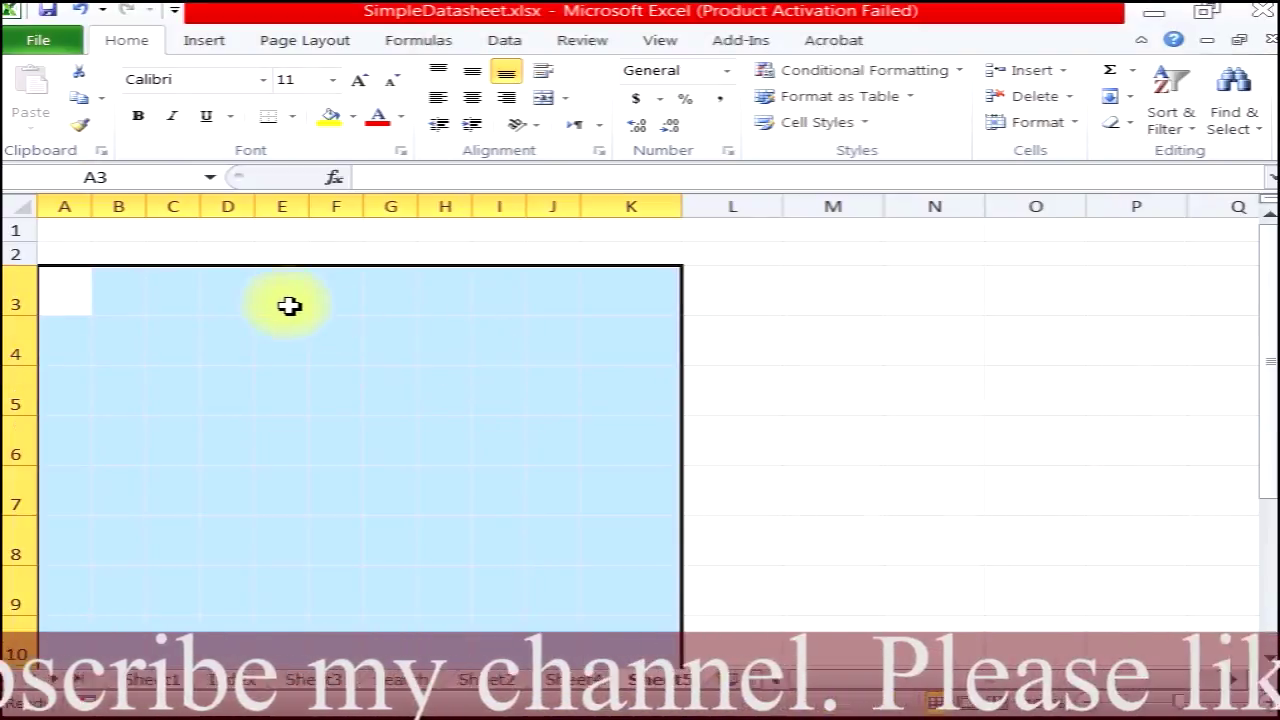
# Apply All Borders to A3:K12, then deselect to check the gridded table.
pyautogui.click(292, 117)
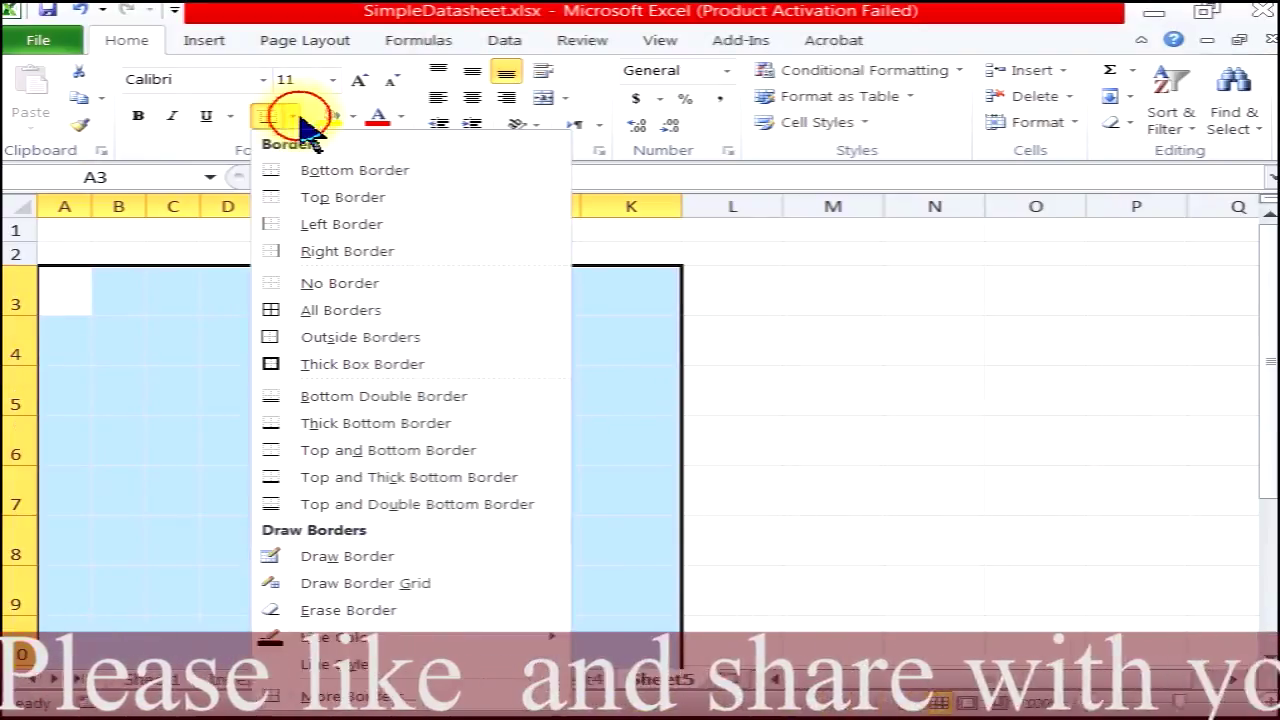
pyautogui.click(318, 307)
pyautogui.scroll(-2, 408, 414)
pyautogui.scroll(1, 408, 414)
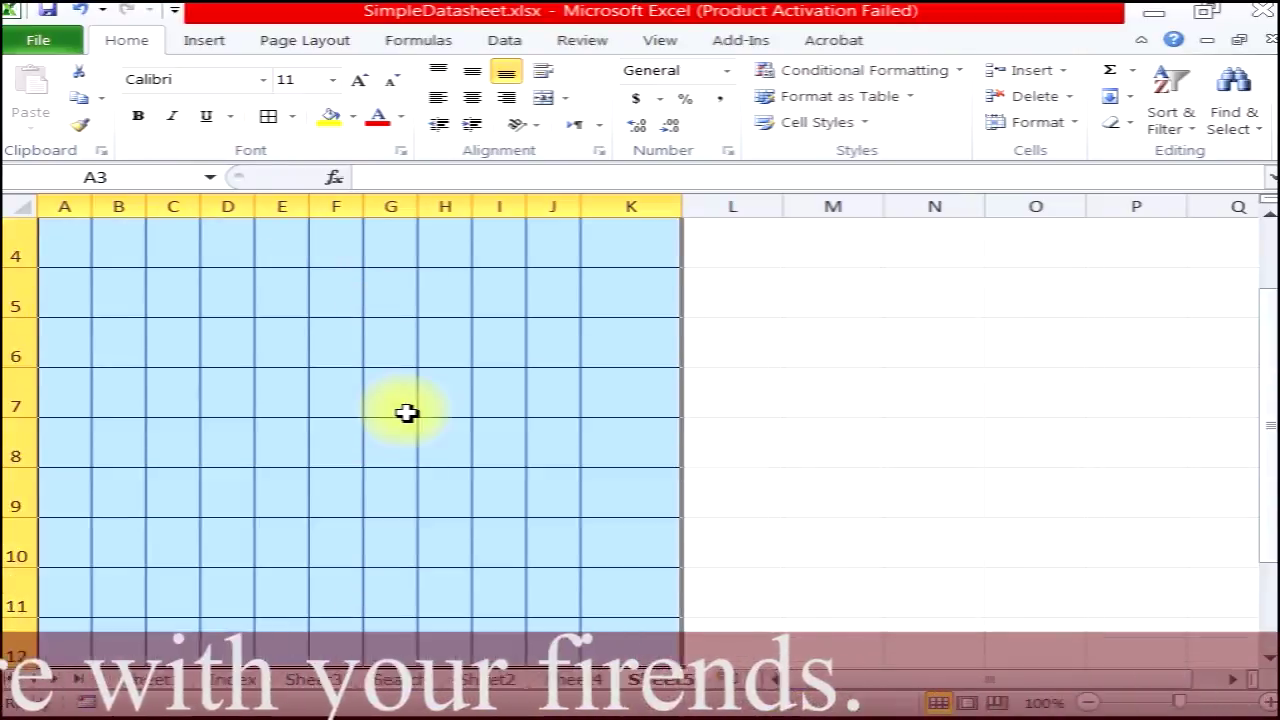
pyautogui.scroll(1, 408, 414)
pyautogui.moveTo(815, 295)
pyautogui.mouseDown()
pyautogui.moveTo(1050, 302)
pyautogui.moveTo(1174, 326)
pyautogui.mouseUp()
pyautogui.click(1036, 390)
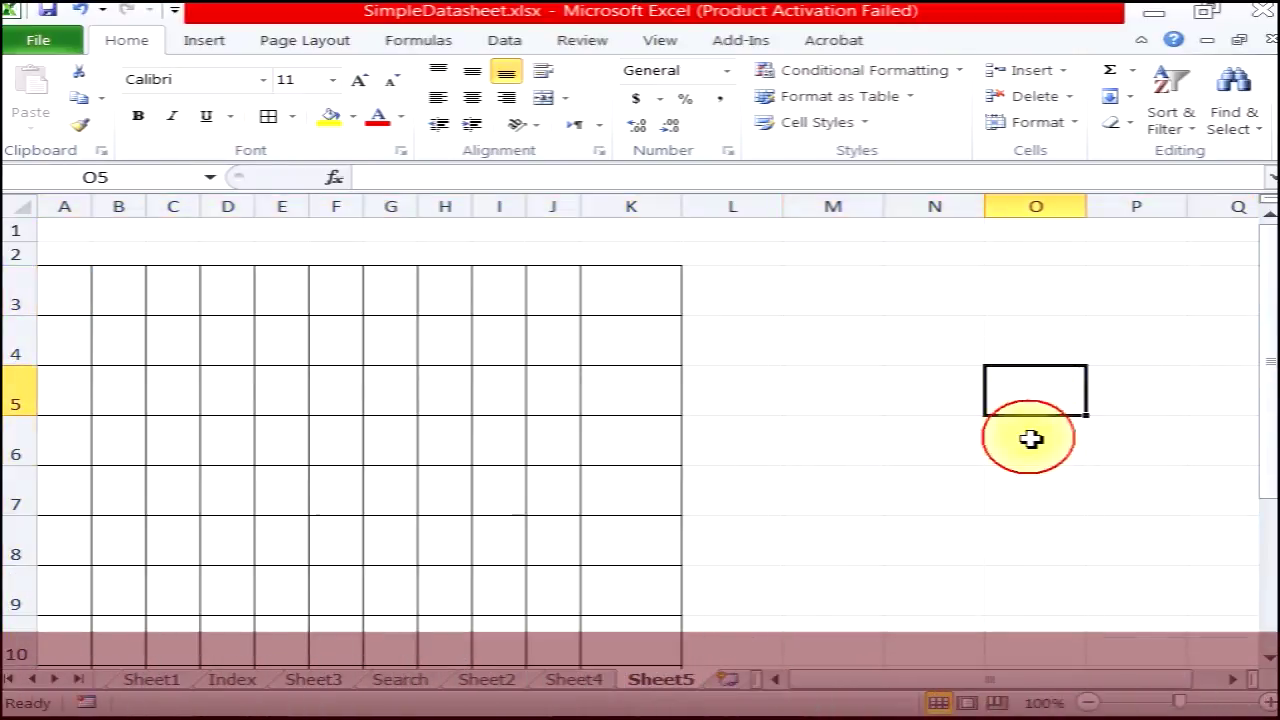
pyautogui.click(1029, 437)
pyautogui.click(554, 229)
pyautogui.scroll(-4, 581, 372)
pyautogui.scroll(2, 560, 380)
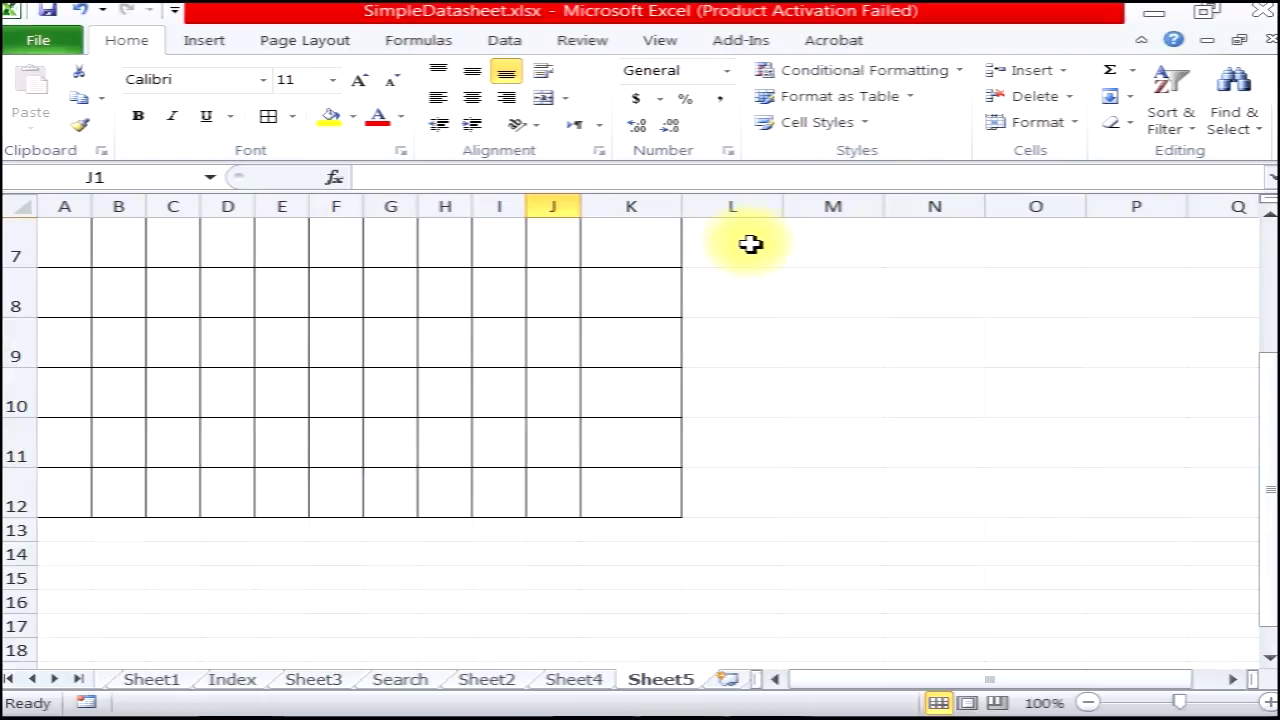
pyautogui.scroll(2, 750, 244)
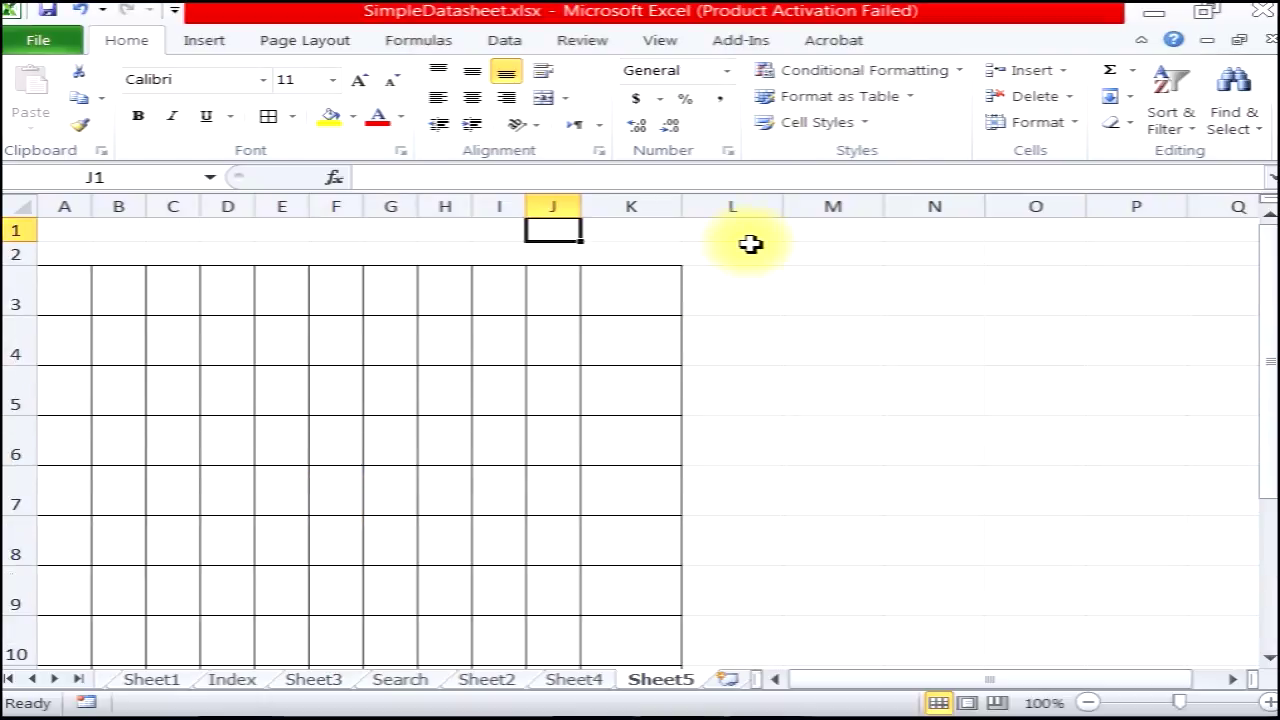